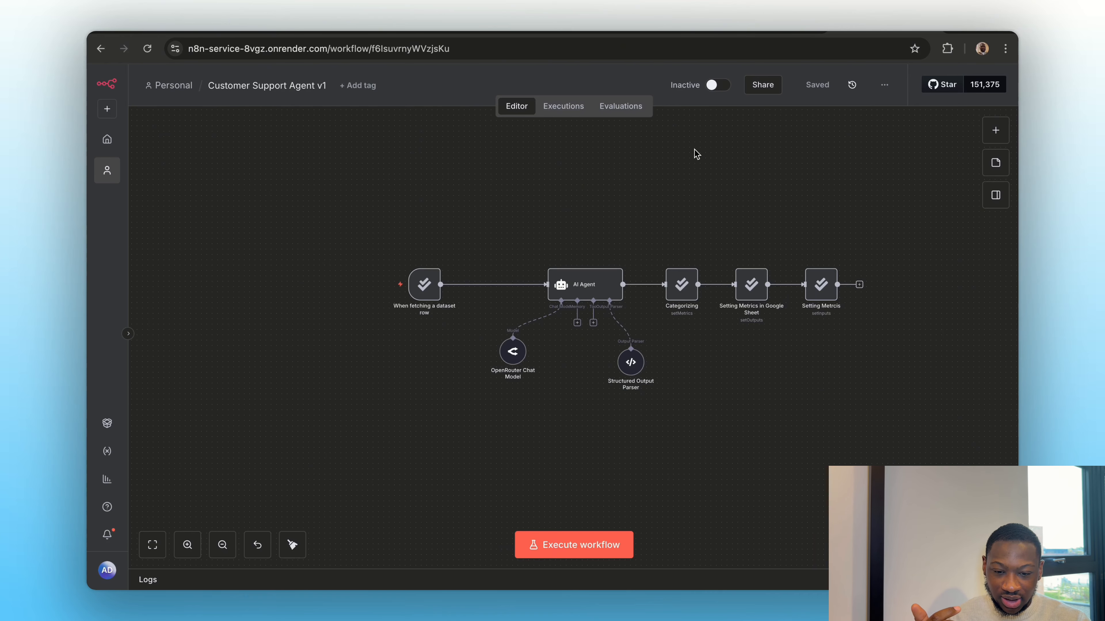
# Step: Switch to the Evaluation Sheet and examine the first test case across its columns in v1 Test Cases
pyautogui.click(394, 33)
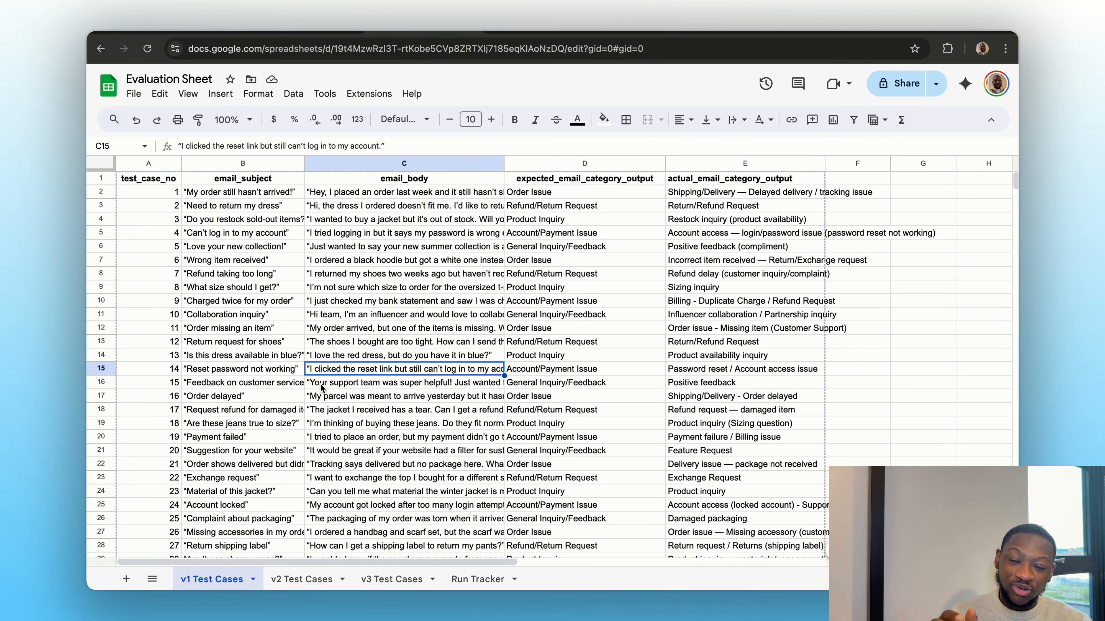
pyautogui.click(150, 194)
pyautogui.moveTo(150, 194); pyautogui.dragTo(824, 195)
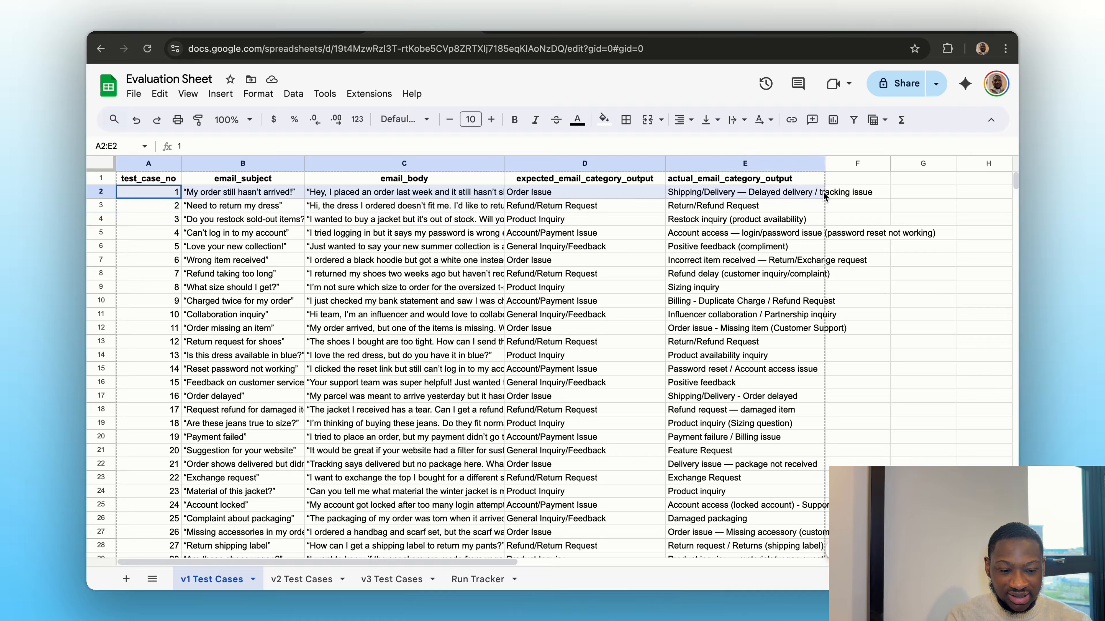
pyautogui.click(397, 300)
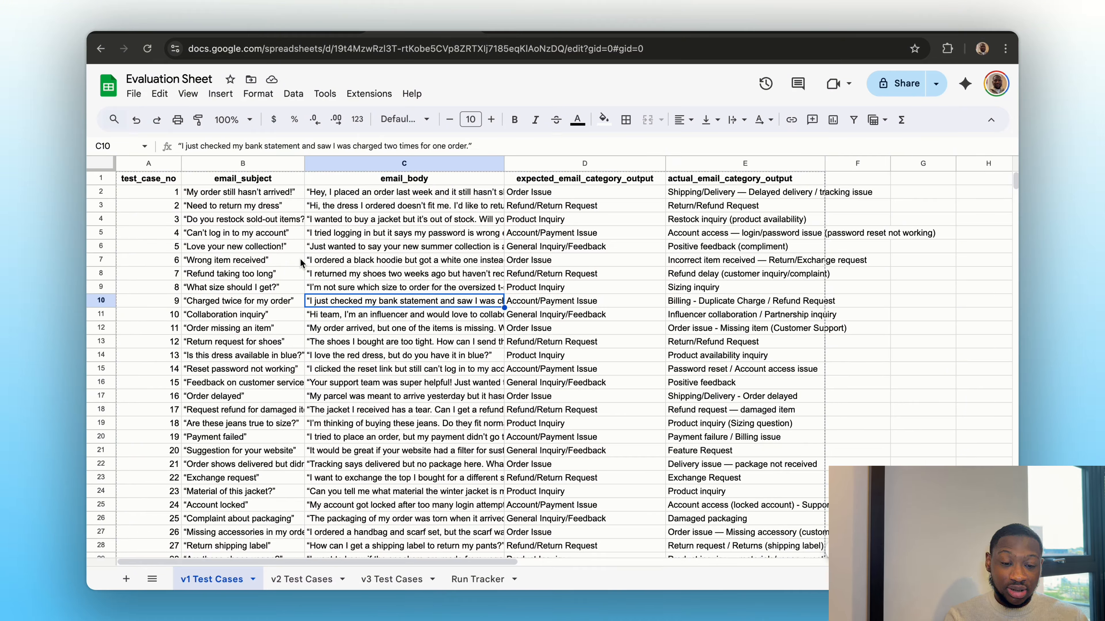
# Step: Compare the first test case's email subject, body, expected category and actual category, and select the test cases in A2:E50
pyautogui.click(225, 197)
pyautogui.click(350, 197)
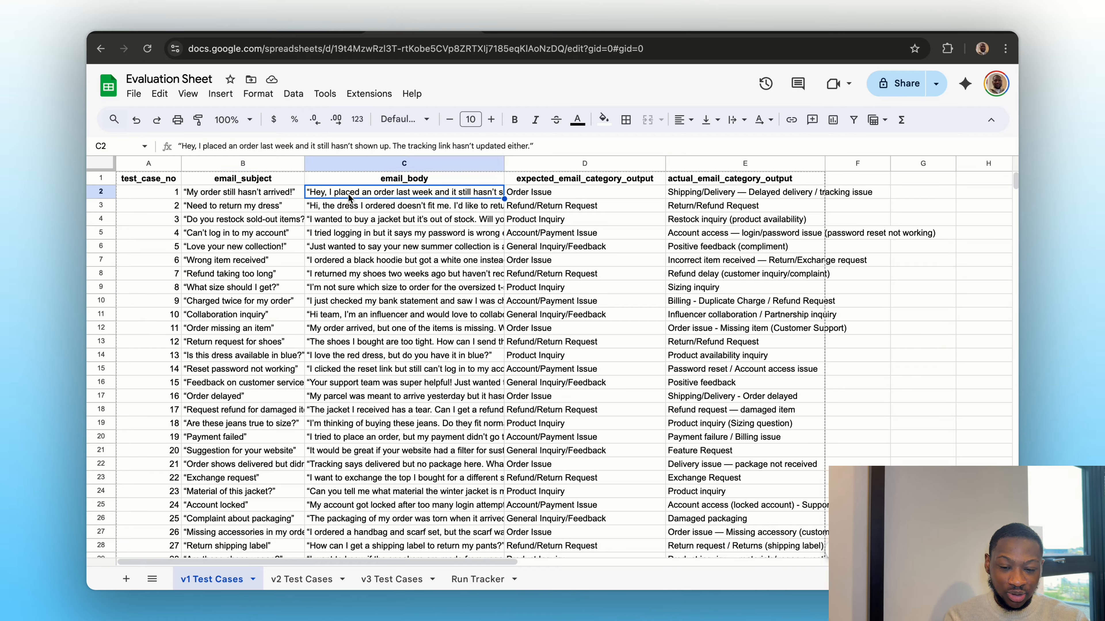
pyautogui.moveTo(262, 197); pyautogui.dragTo(440, 197)
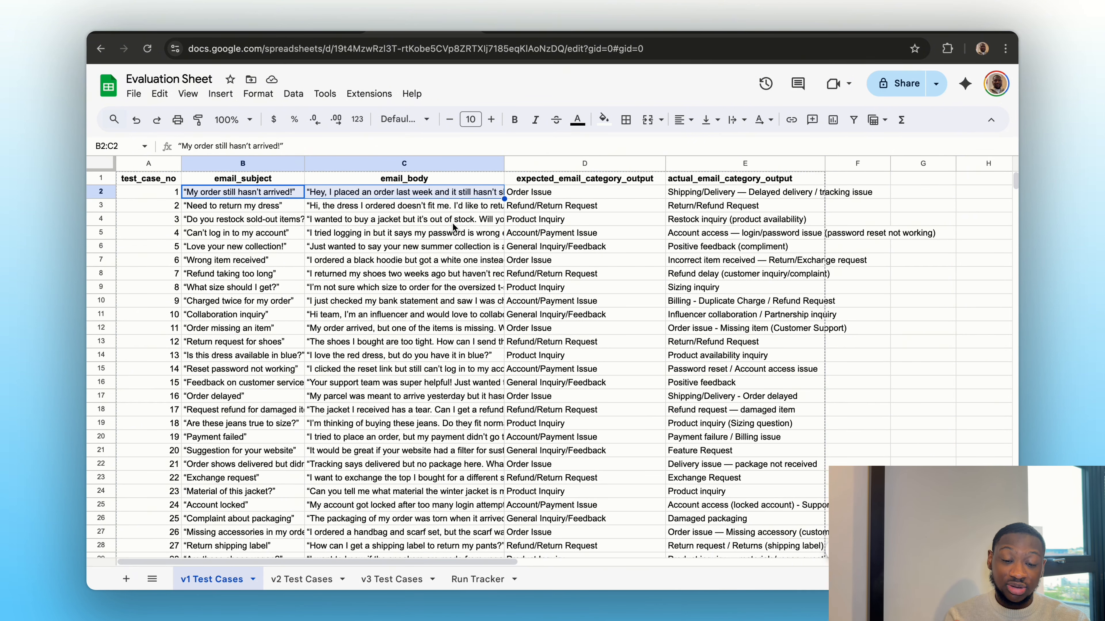
pyautogui.click(408, 197)
pyautogui.click(562, 192)
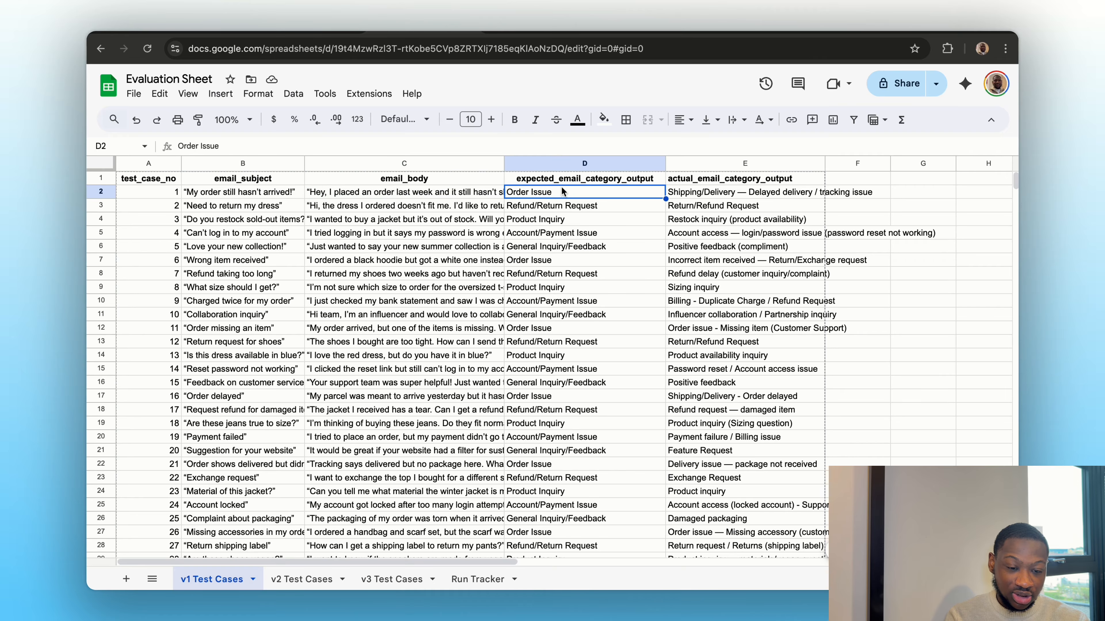
pyautogui.click(675, 194)
pyautogui.click(630, 195)
pyautogui.click(708, 193)
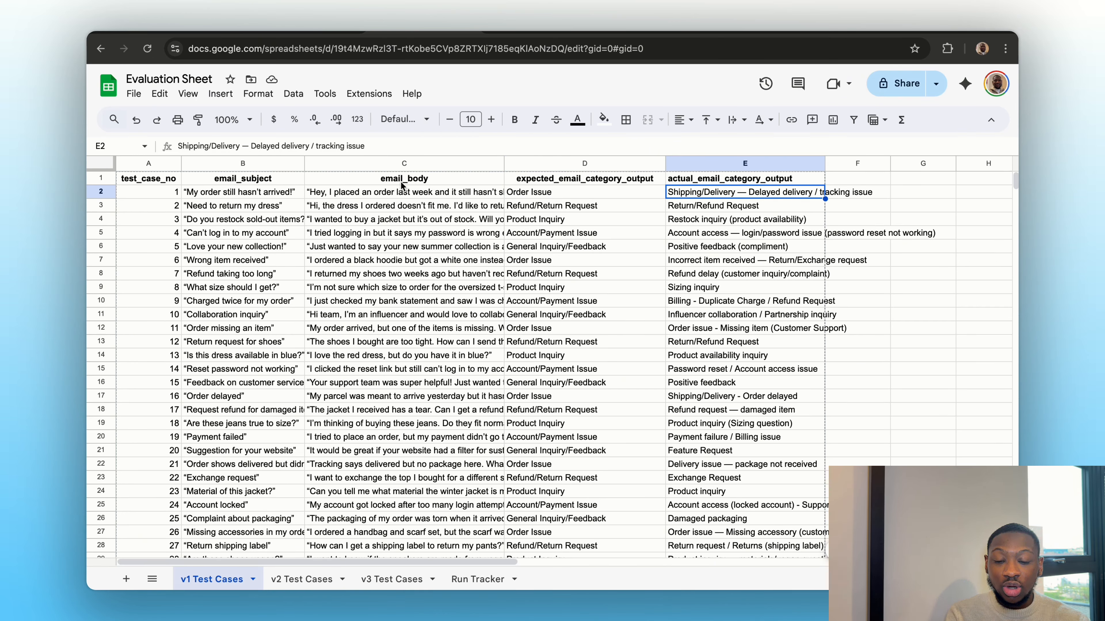
pyautogui.click(171, 195)
pyautogui.moveTo(170, 196); pyautogui.dragTo(749, 403)
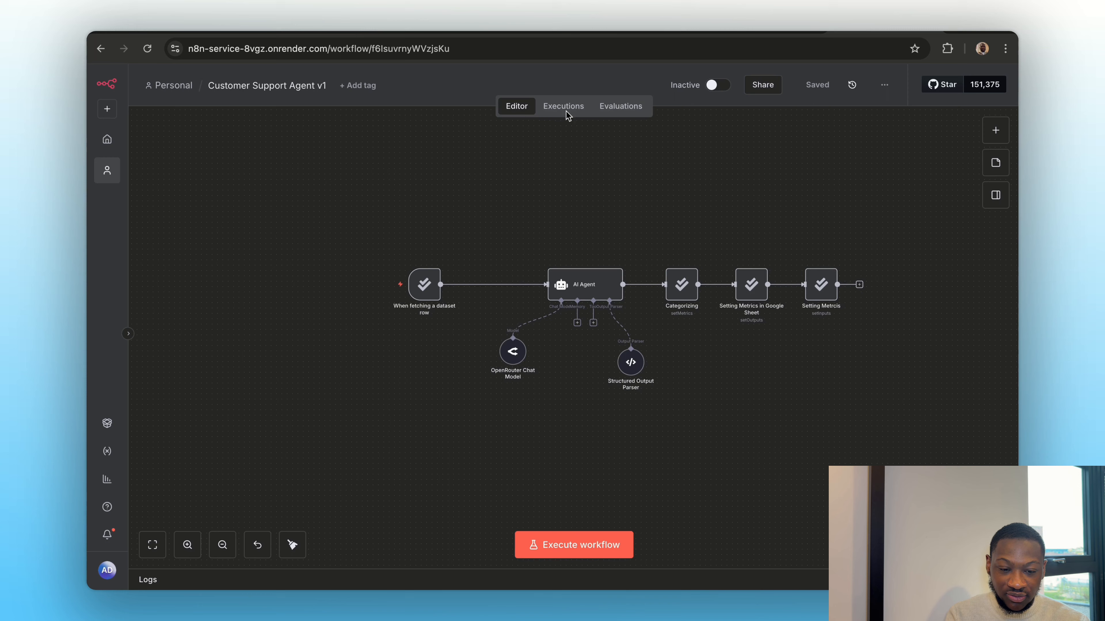
# Step: Review the test case results of evaluation Run #1 for the Customer Support Agent v1 workflow, and return to all runs
pyautogui.click(618, 106)
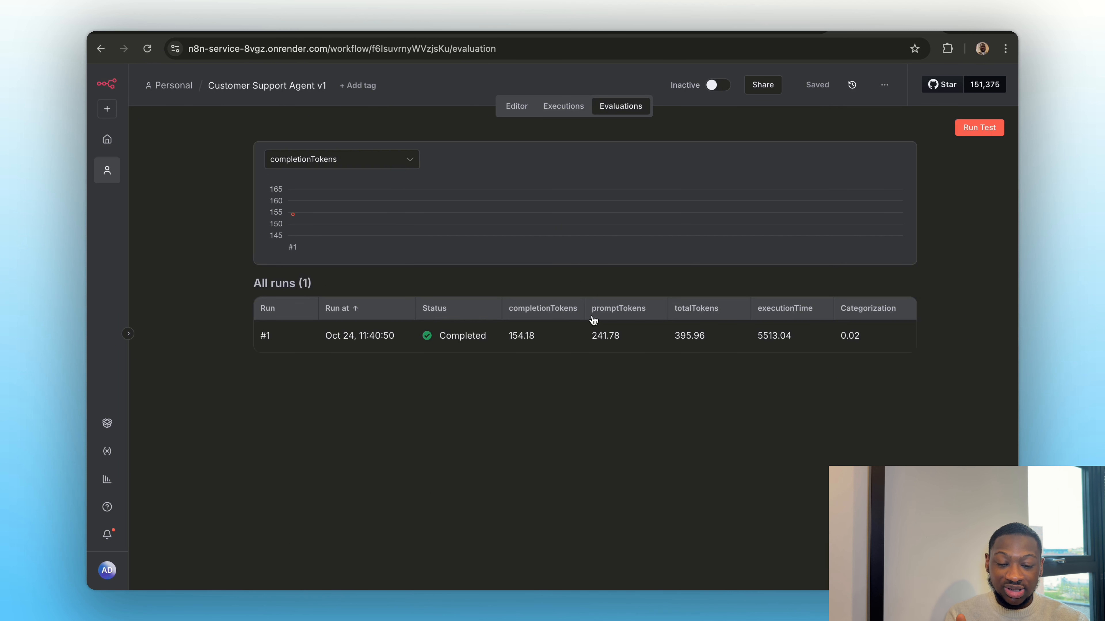
pyautogui.click(578, 335)
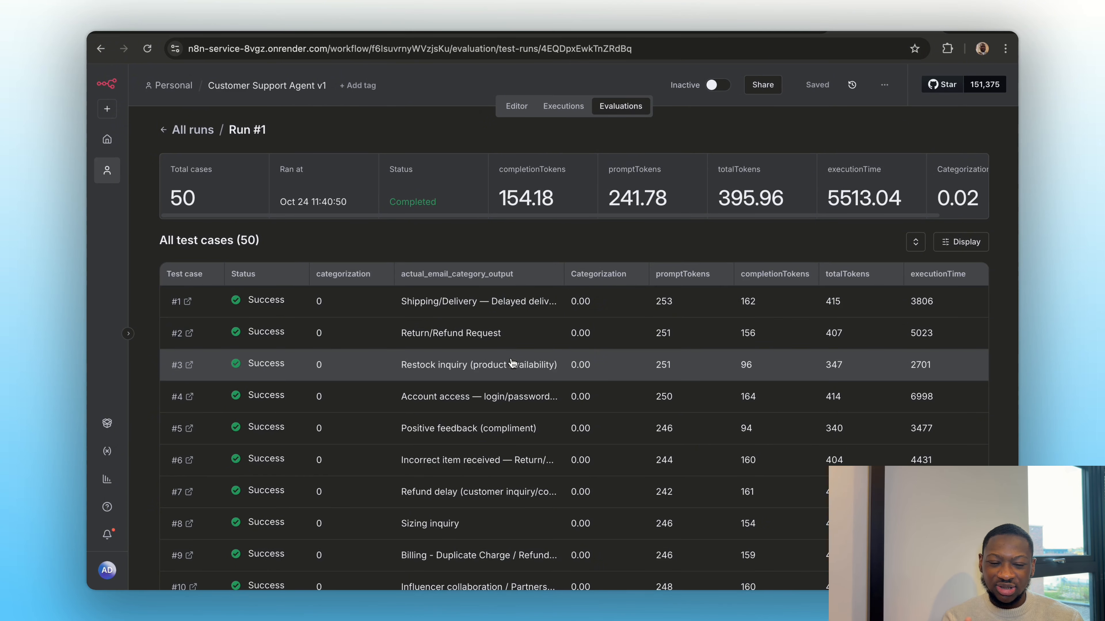
pyautogui.scroll(-20, 308, 479)
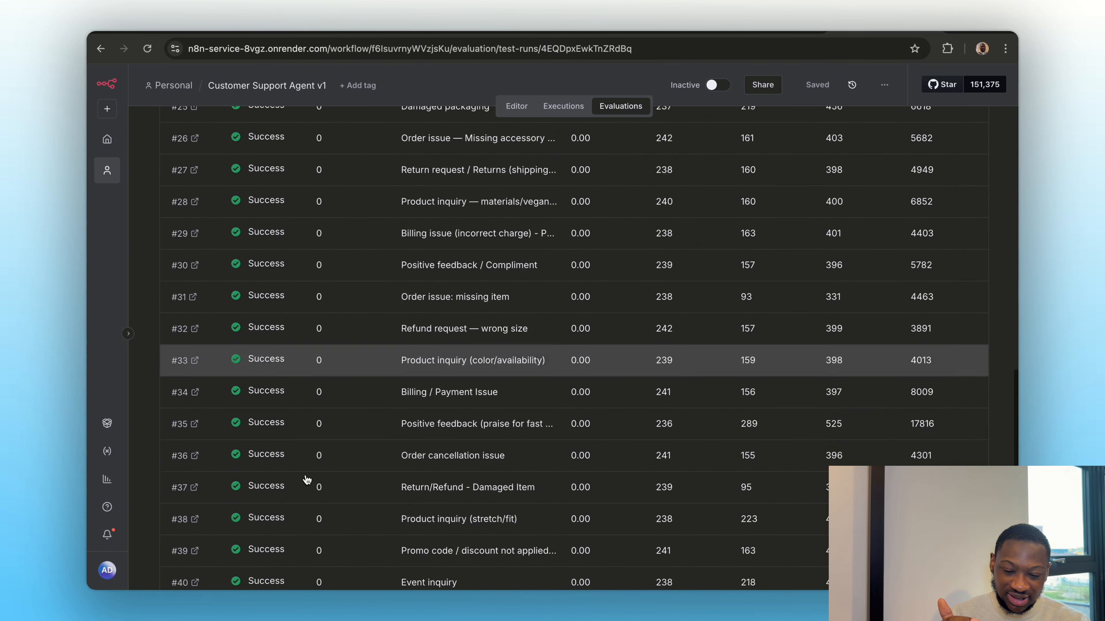
pyautogui.scroll(-5, 308, 479)
pyautogui.scroll(20, 308, 479)
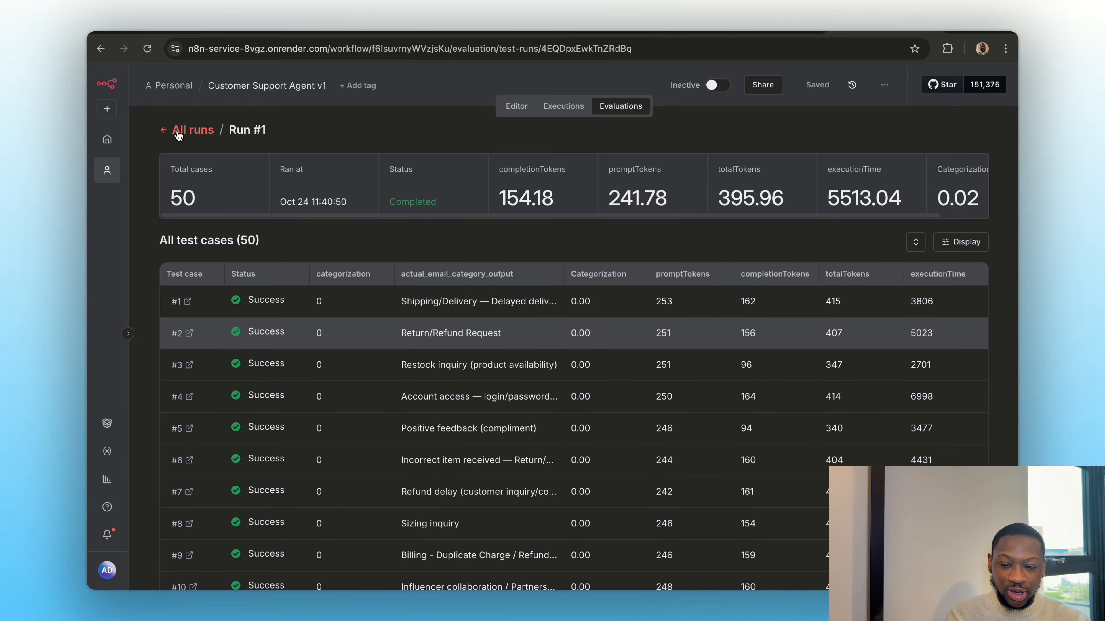
pyautogui.click(191, 130)
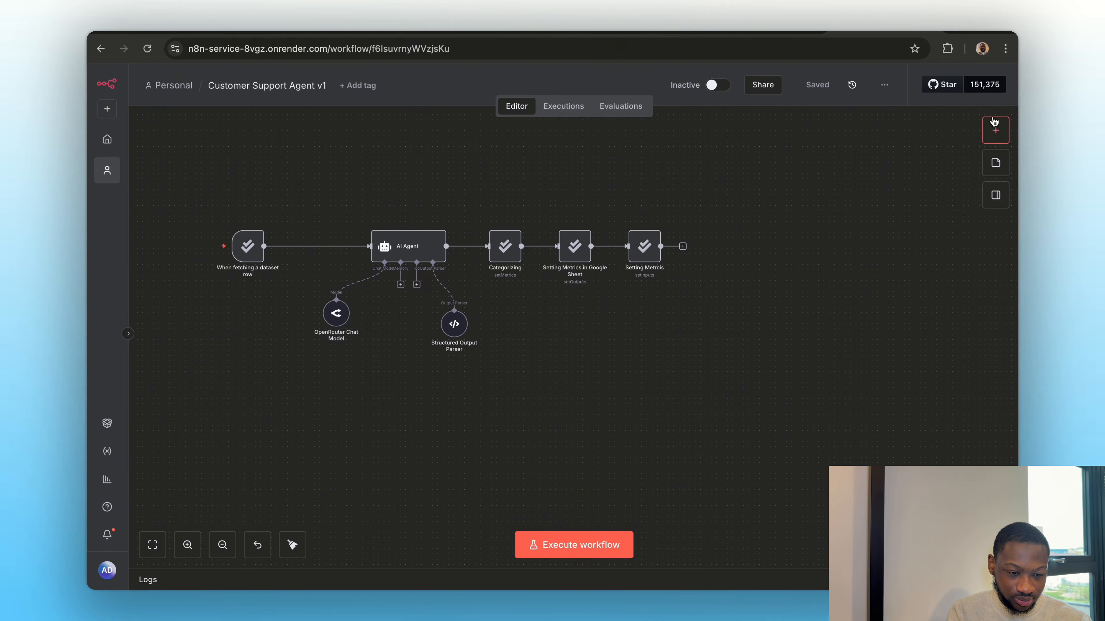
# Step: Add an "On new Evaluation event" trigger to the workflow and return to the canvas
pyautogui.click(995, 127)
pyautogui.write('eval')
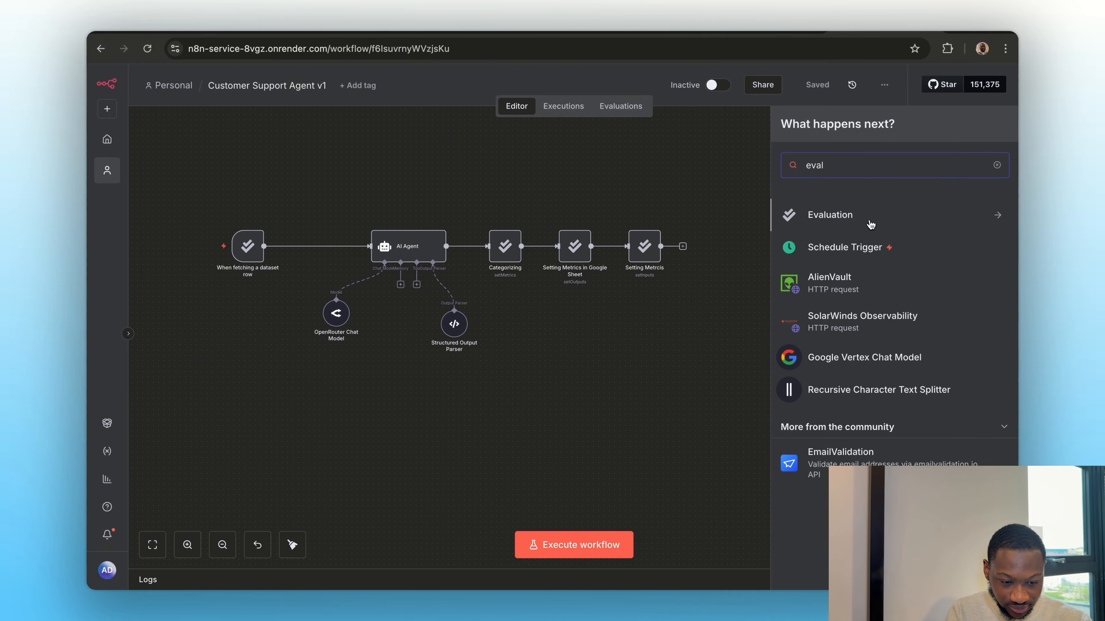
pyautogui.click(838, 215)
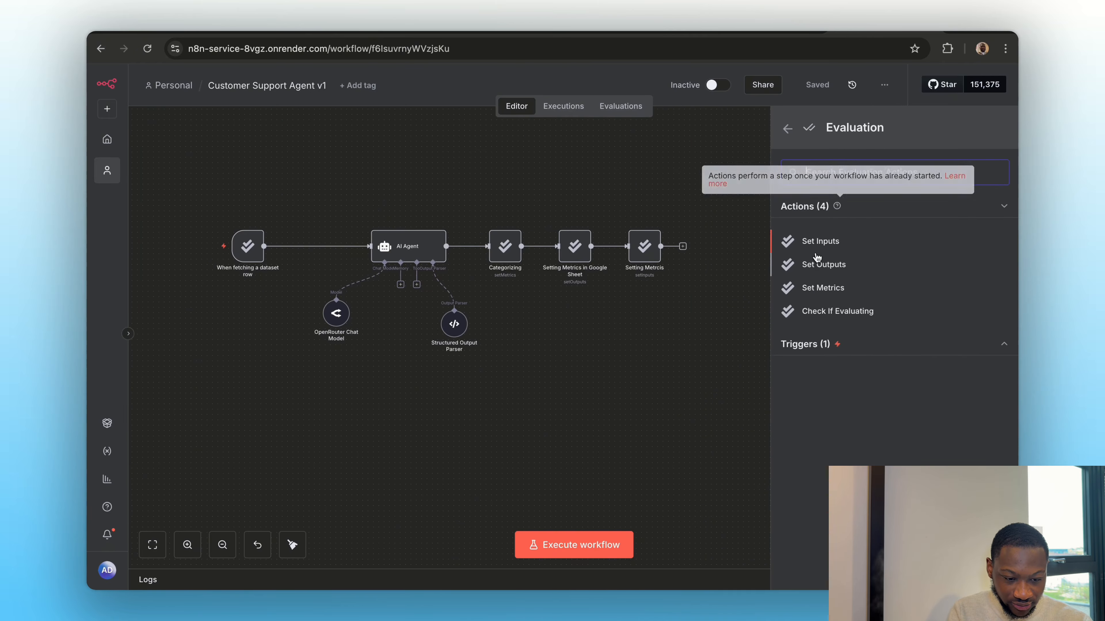
pyautogui.click(821, 347)
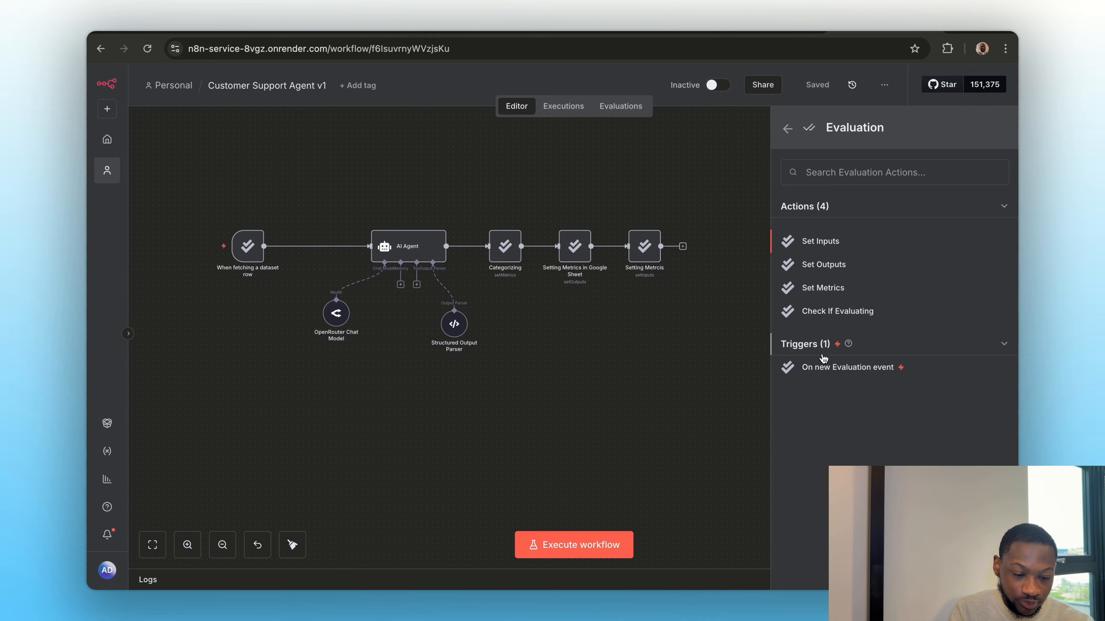
pyautogui.click(822, 369)
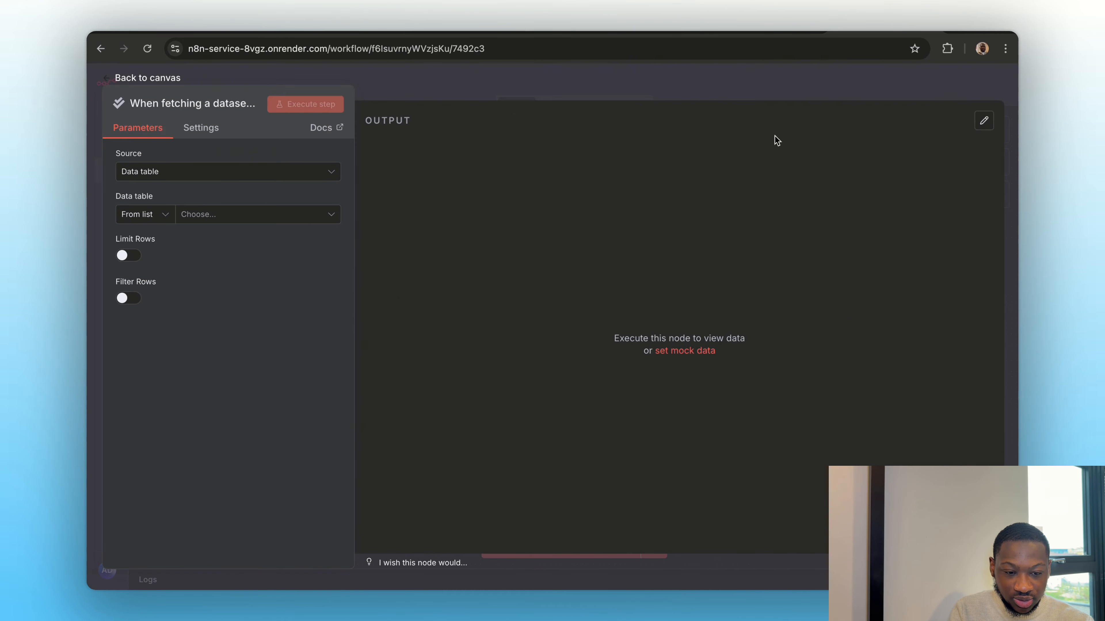
pyautogui.click(726, 85)
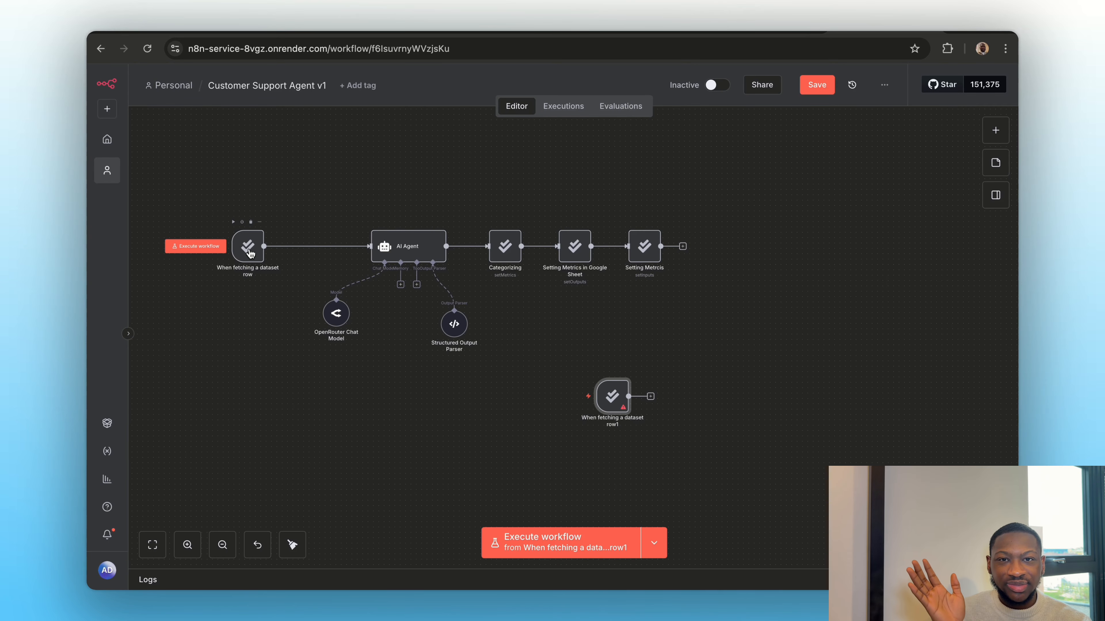
# Step: Check the settings of the original dataset-row trigger, and locate the first test case in the Evaluation Sheet
pyautogui.click(250, 254)
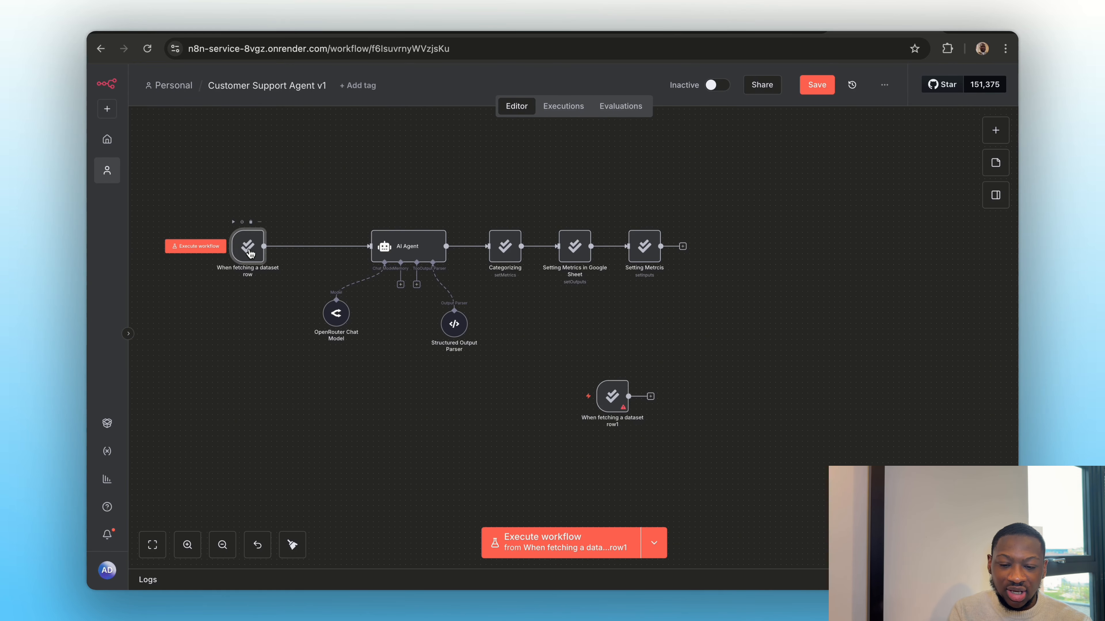
pyautogui.doubleClick(250, 254)
pyautogui.click(479, 93)
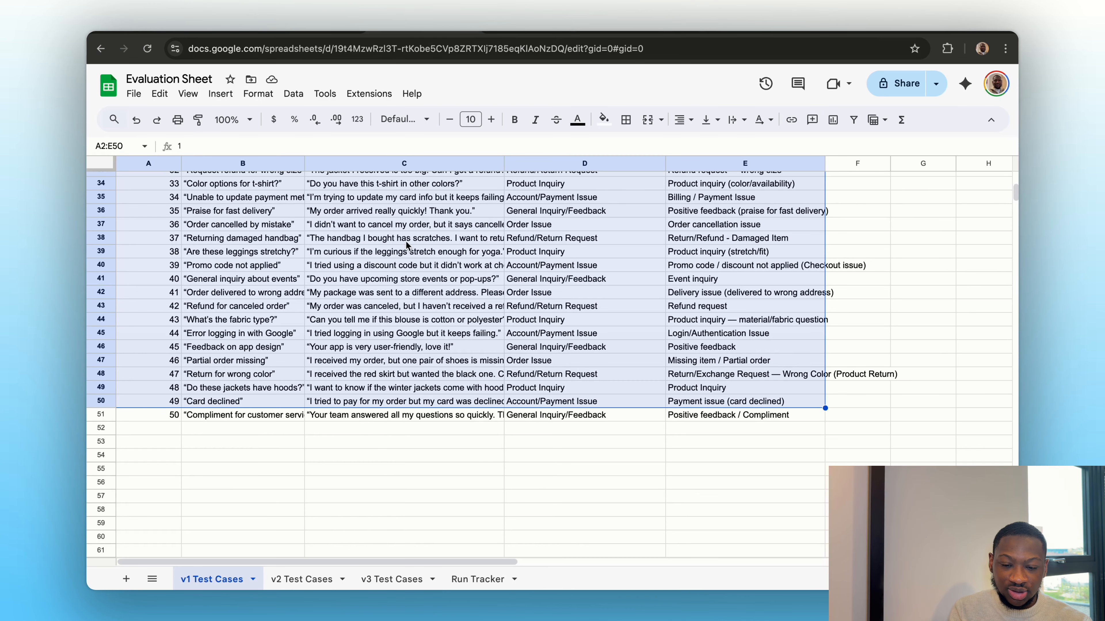
pyautogui.scroll(10, 435, 282)
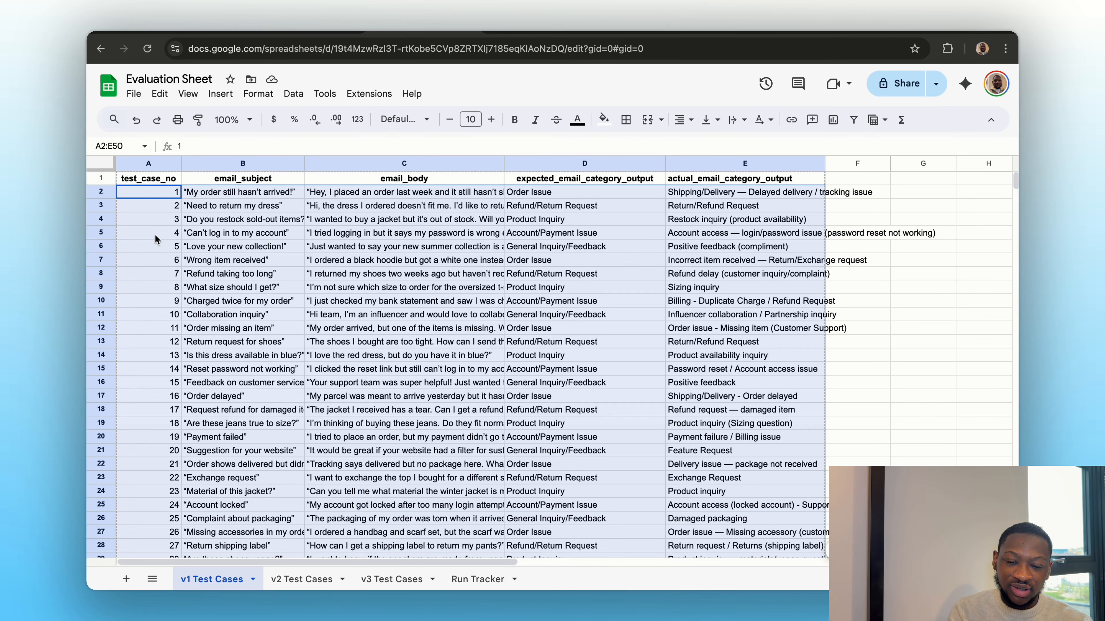
pyautogui.click(151, 192)
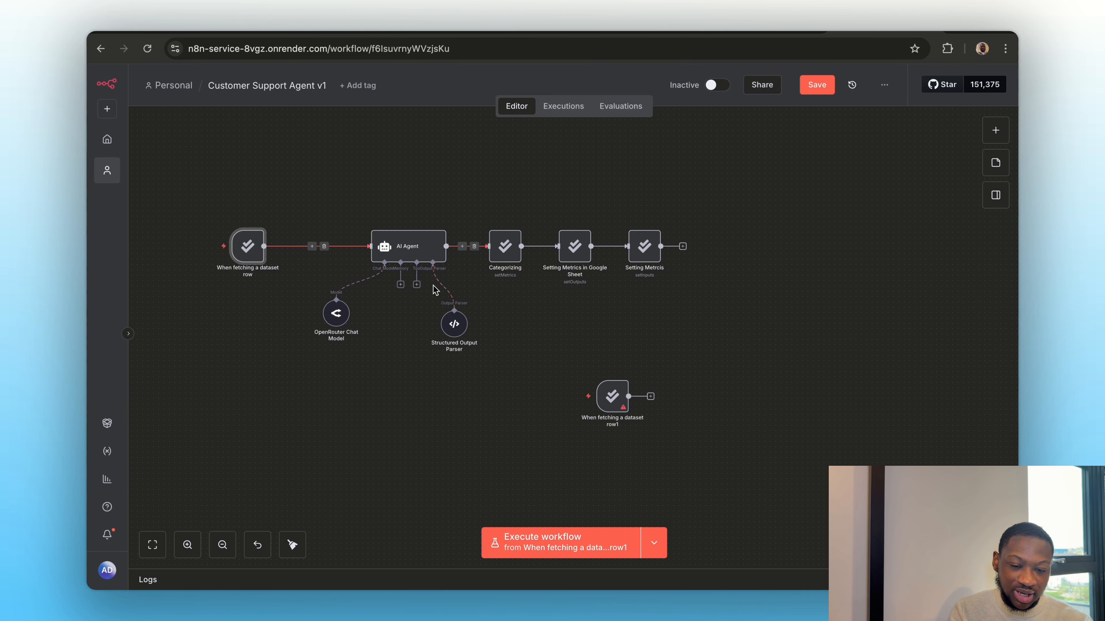
# Step: Add an Evaluation node with the Set Metrics action after the original dataset-row trigger
pyautogui.click(996, 130)
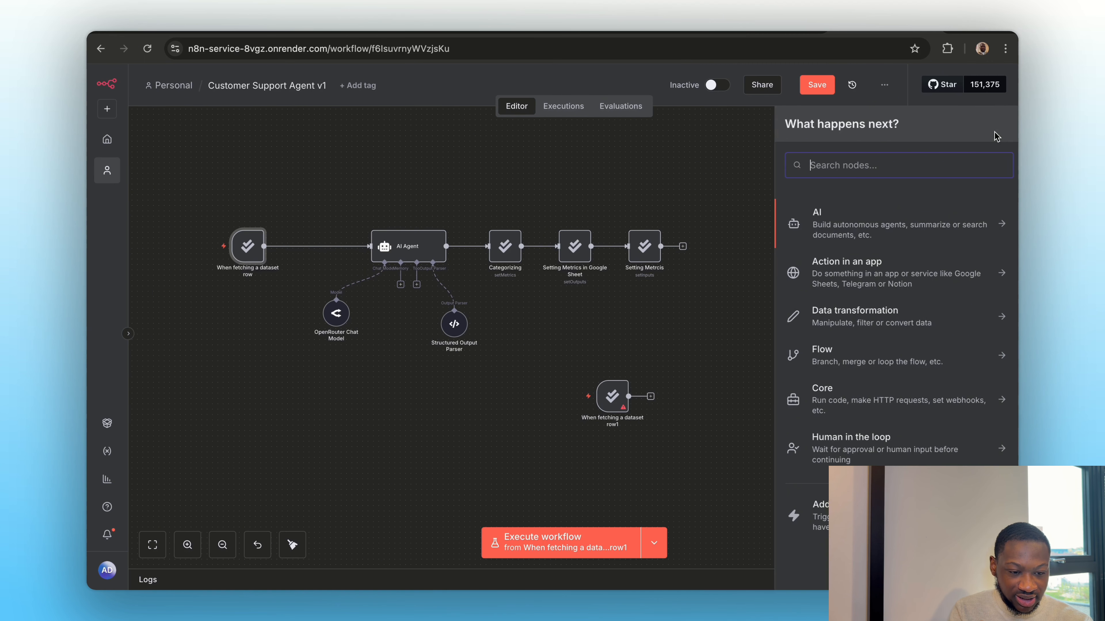
pyautogui.write('ev')
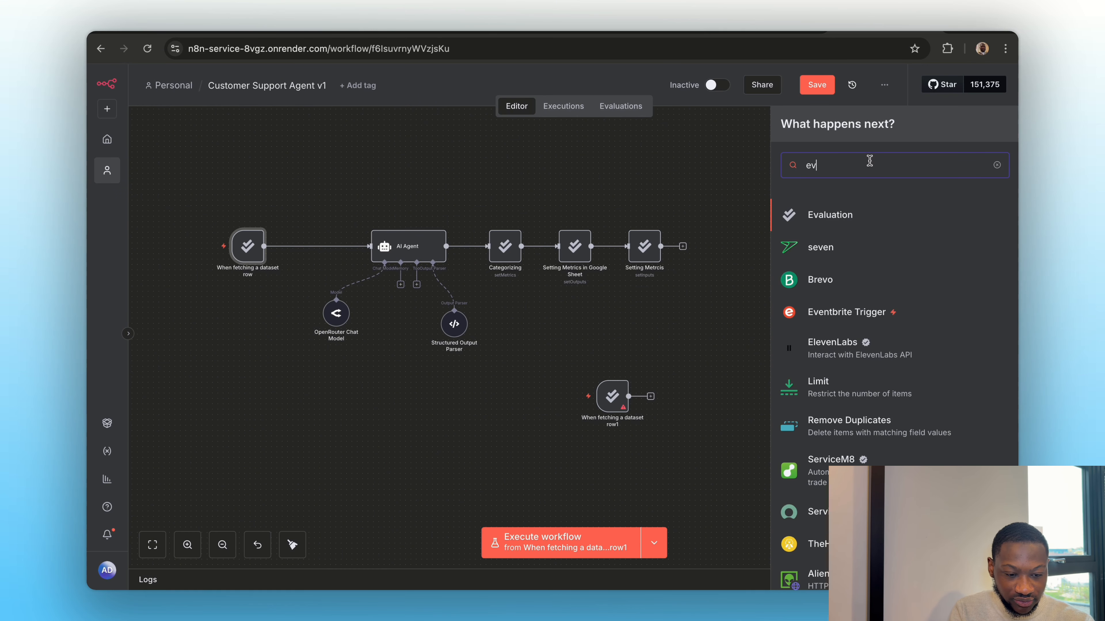
pyautogui.click(860, 215)
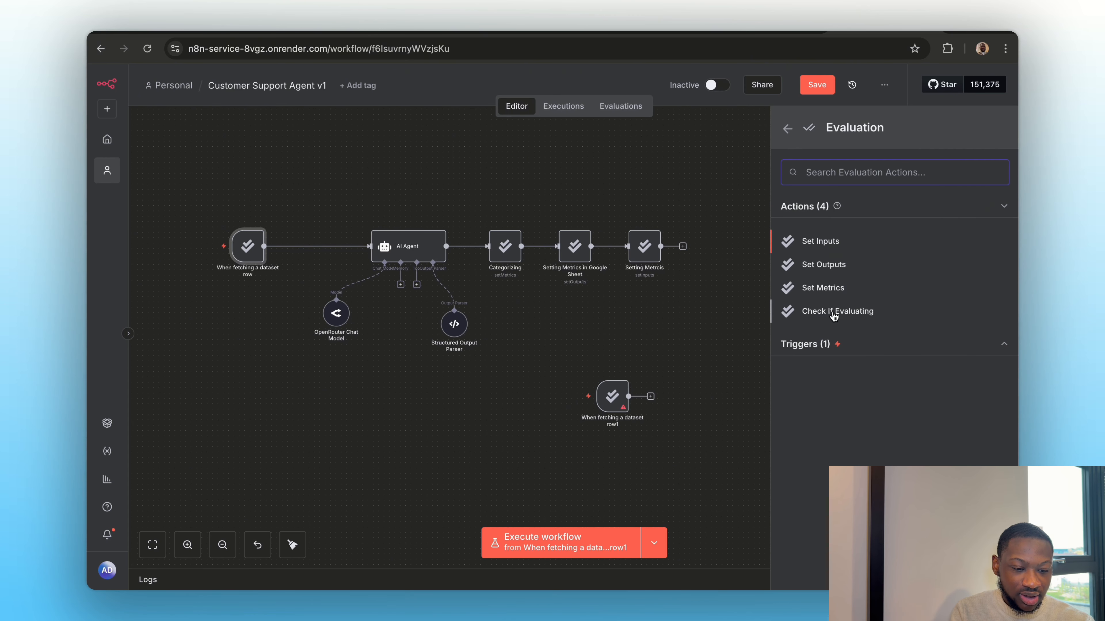
pyautogui.click(832, 289)
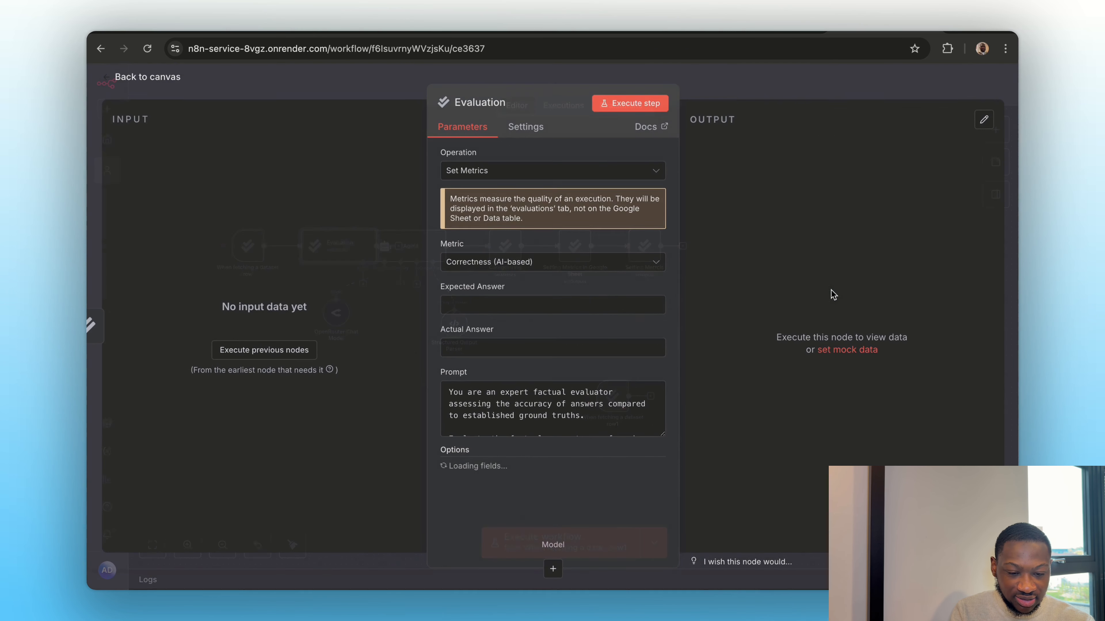
# Step: Examine the metric types available in the new Set Metrics node and what each one scores
pyautogui.click(544, 268)
pyautogui.scroll(-5, 532, 383)
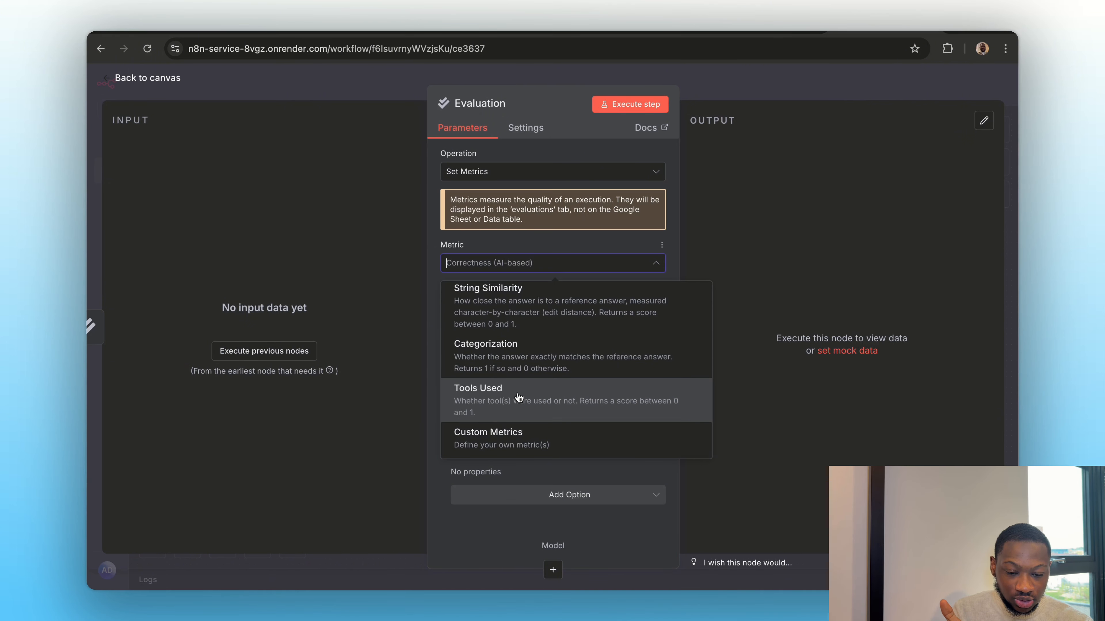
pyautogui.scroll(3, 545, 369)
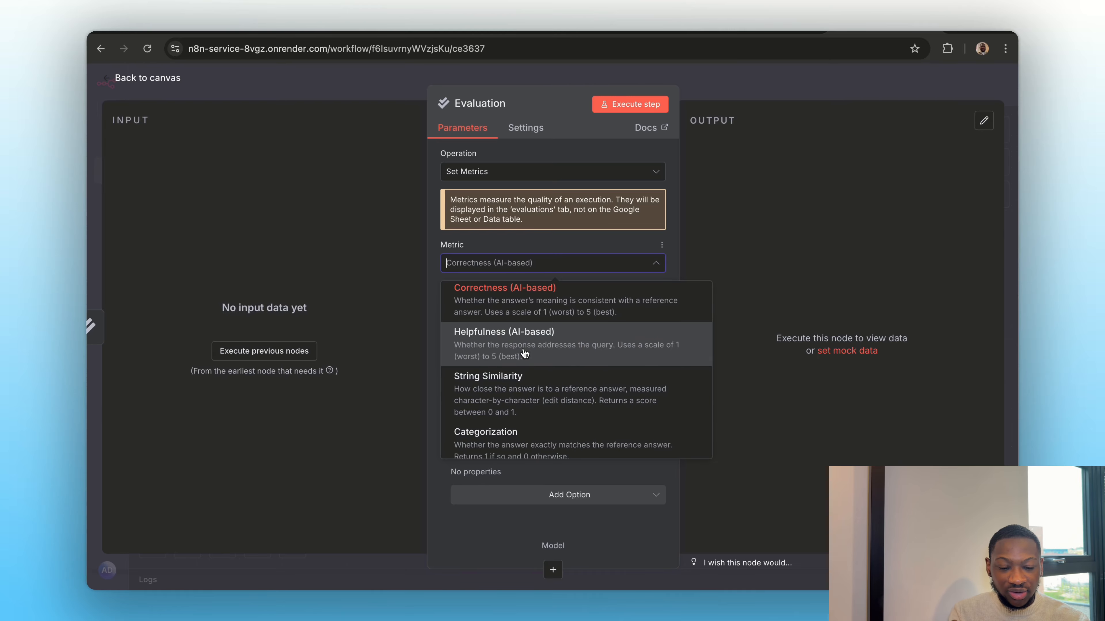
pyautogui.scroll(-2, 529, 349)
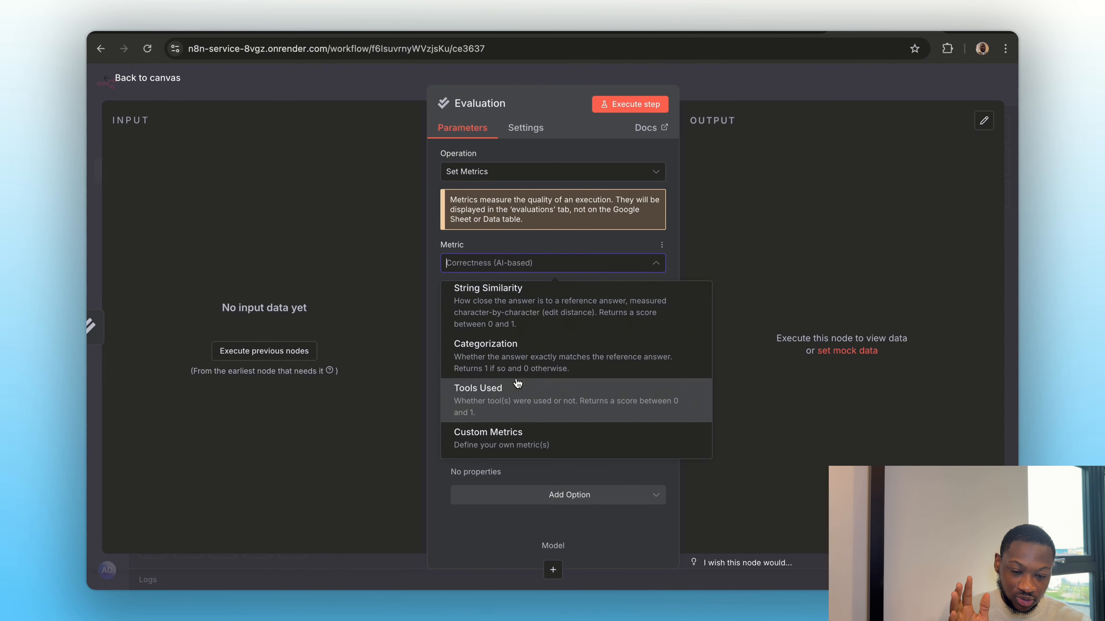
pyautogui.scroll(2, 513, 348)
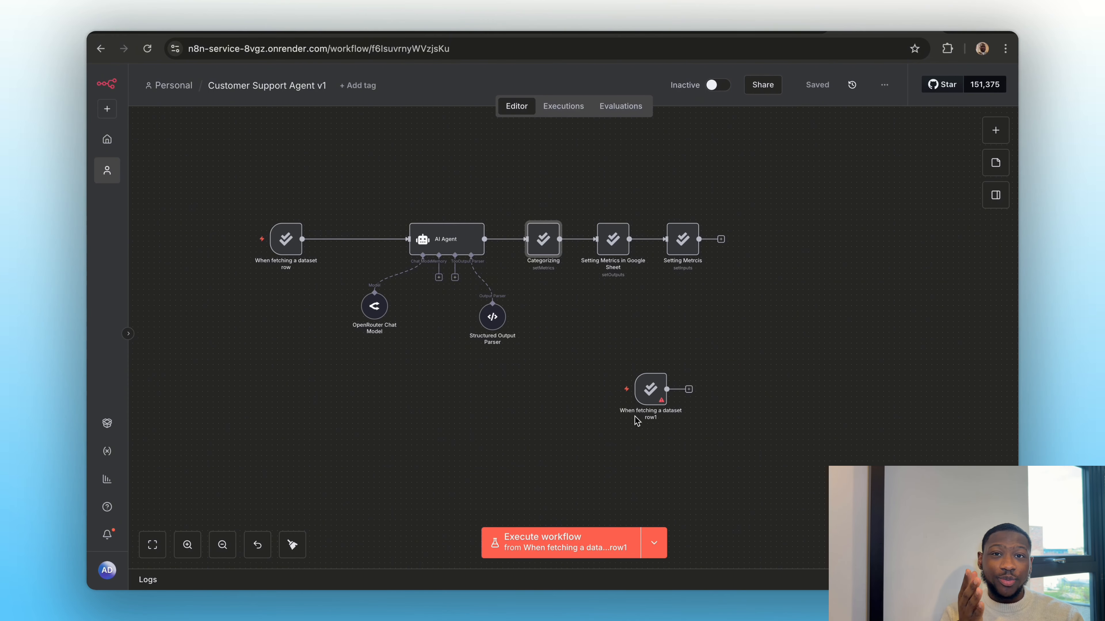
# Step: Examine the AI Agent node's user prompt and system message, and open the Categorizing node's settings
pyautogui.scroll(1, 482, 391)
pyautogui.scroll(-2, 483, 395)
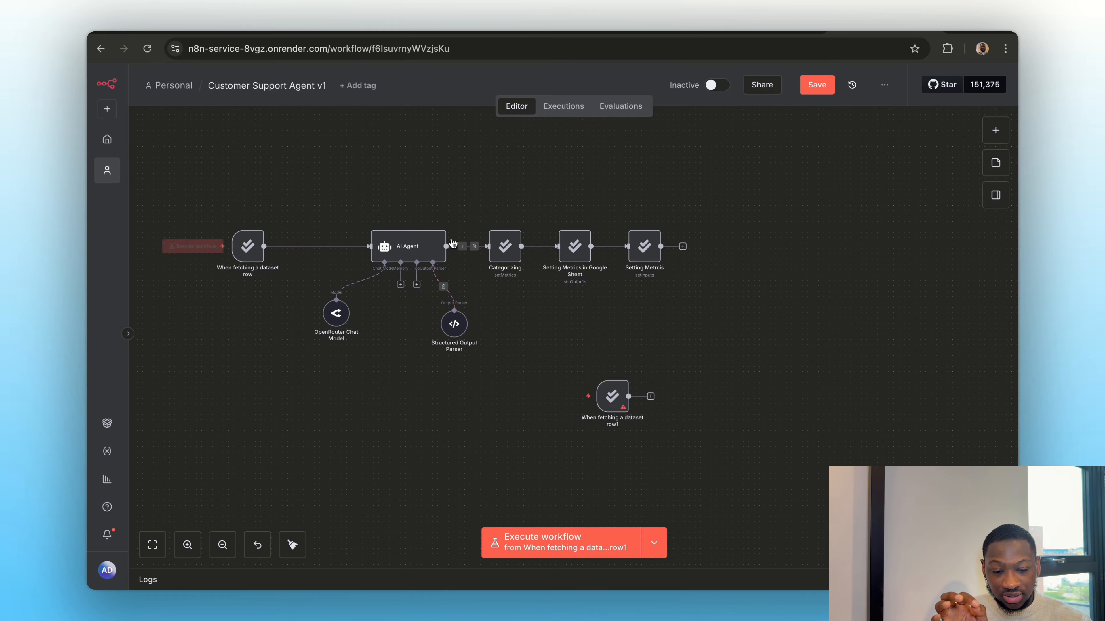
pyautogui.click(414, 248)
pyautogui.doubleClick(413, 248)
pyautogui.scroll(-1, 566, 256)
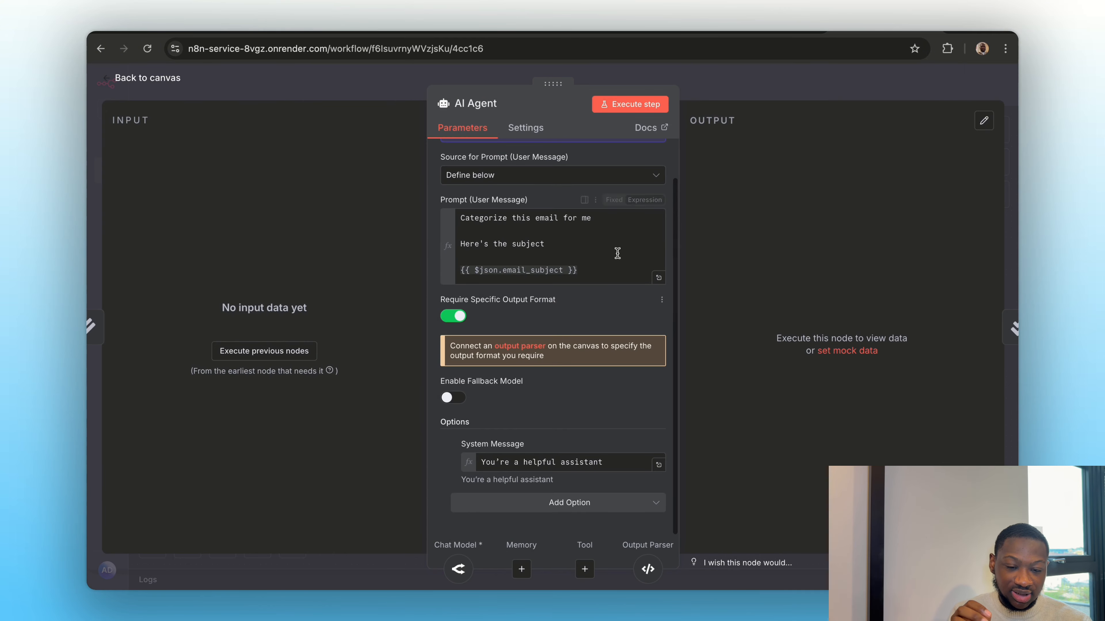
pyautogui.scroll(-2, 565, 256)
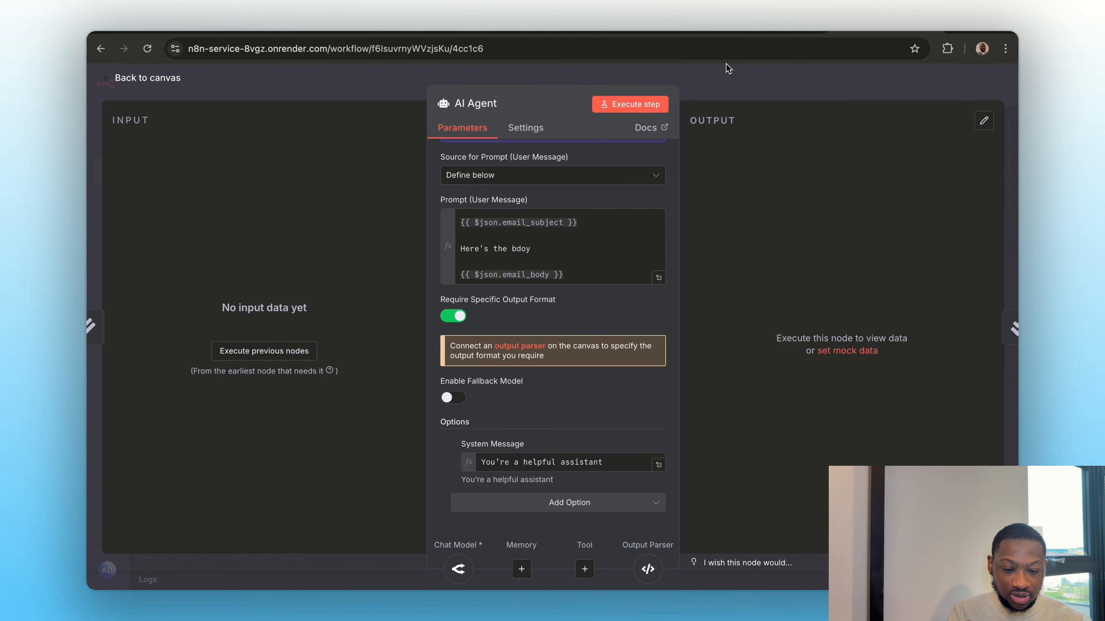
pyautogui.press('Escape')
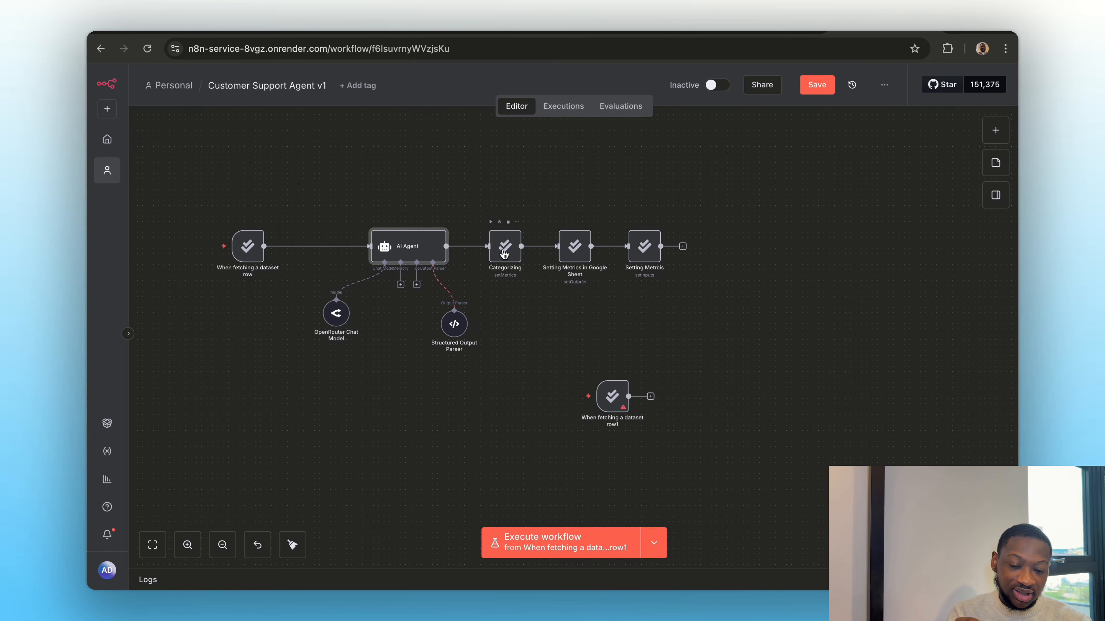
pyautogui.doubleClick(503, 253)
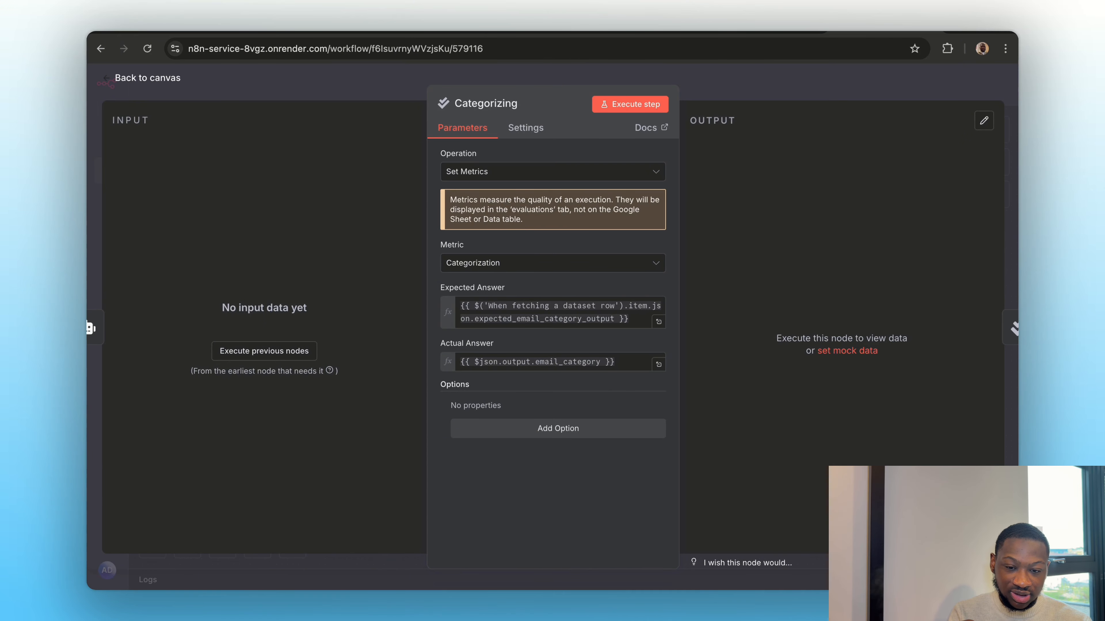
# Step: Compare the expected and actual email category columns in the v1 Test Cases sheet, and close the Categorizing node's settings
pyautogui.click(431, 32)
pyautogui.moveTo(570, 195); pyautogui.dragTo(592, 451)
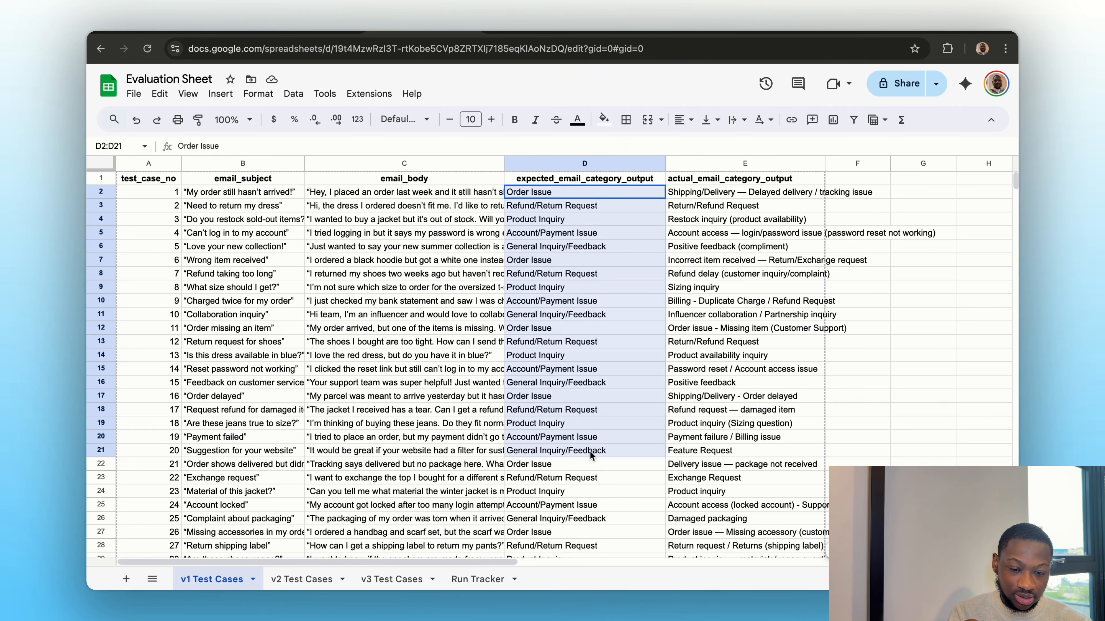
pyautogui.click(846, 33)
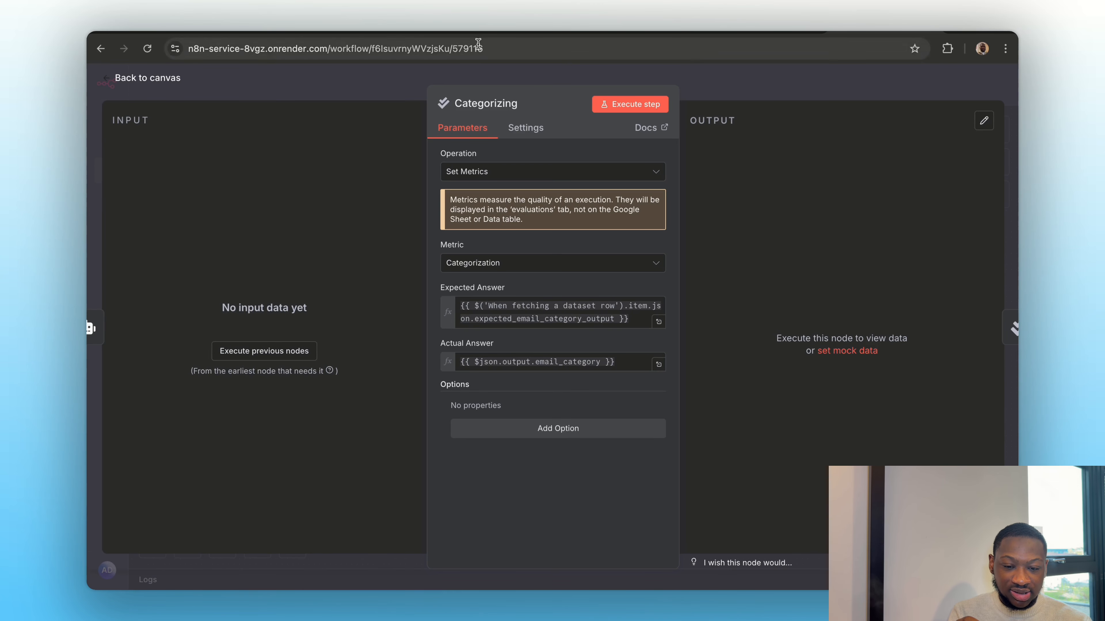
pyautogui.click(514, 71)
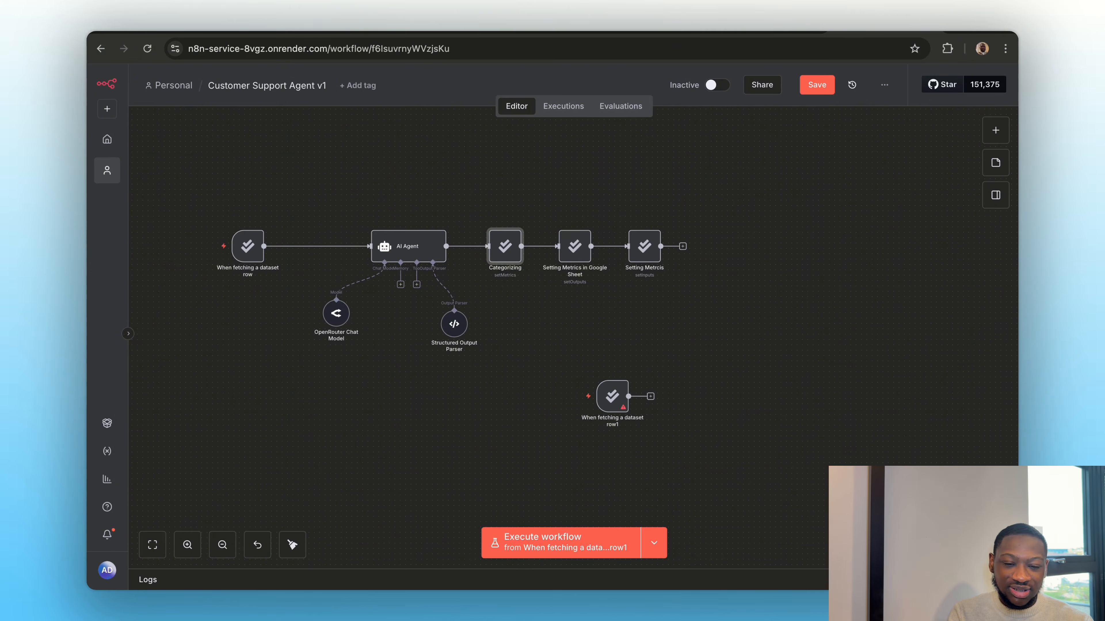
pyautogui.click(402, 24)
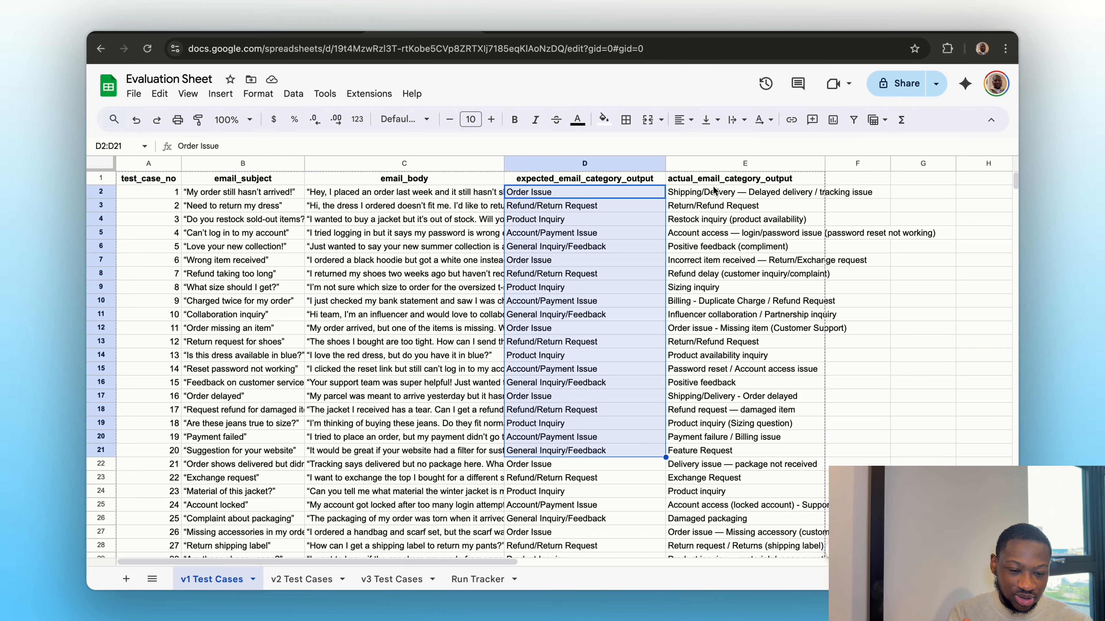
pyautogui.click(705, 197)
pyautogui.moveTo(704, 197); pyautogui.dragTo(726, 318)
pyautogui.click(865, 27)
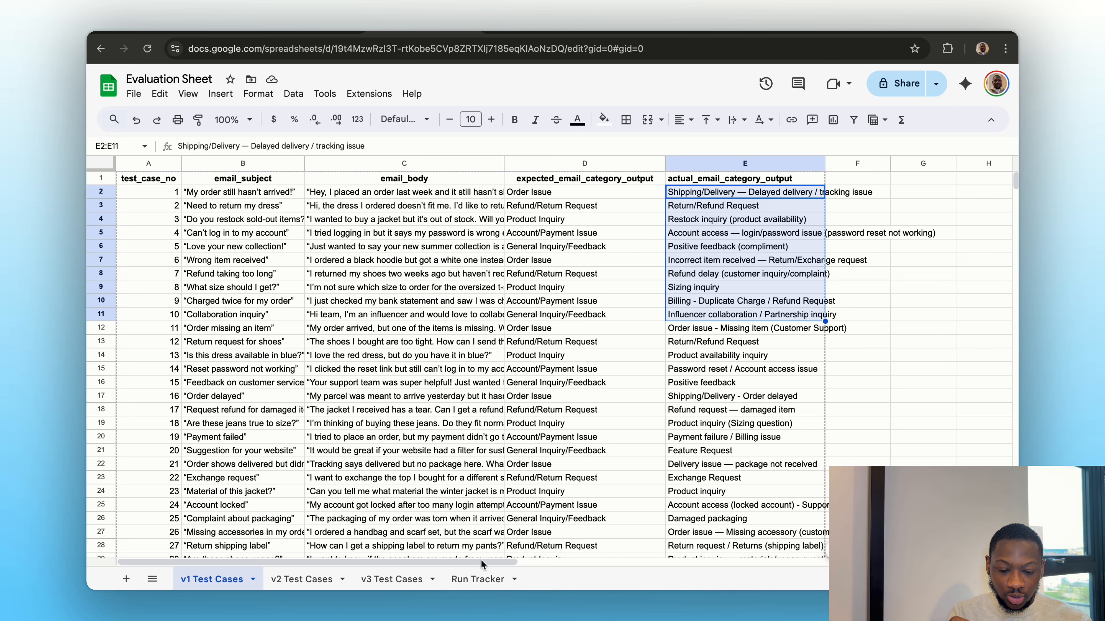
# Step: Check the Run Tracker sheet's columns for run number, changes made and results
pyautogui.click(484, 581)
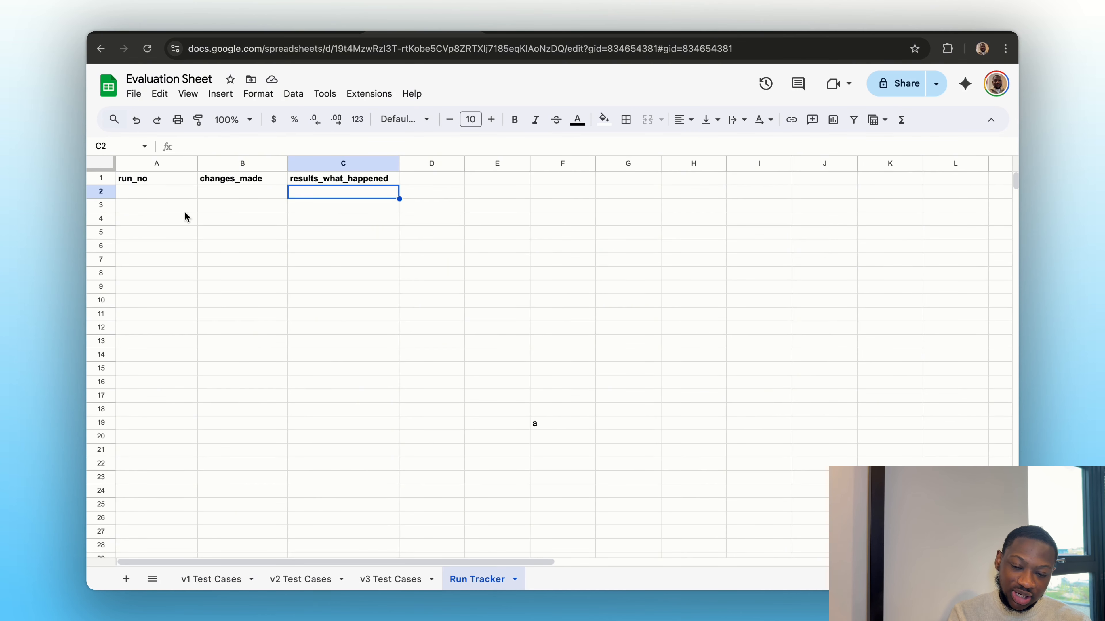
pyautogui.click(148, 194)
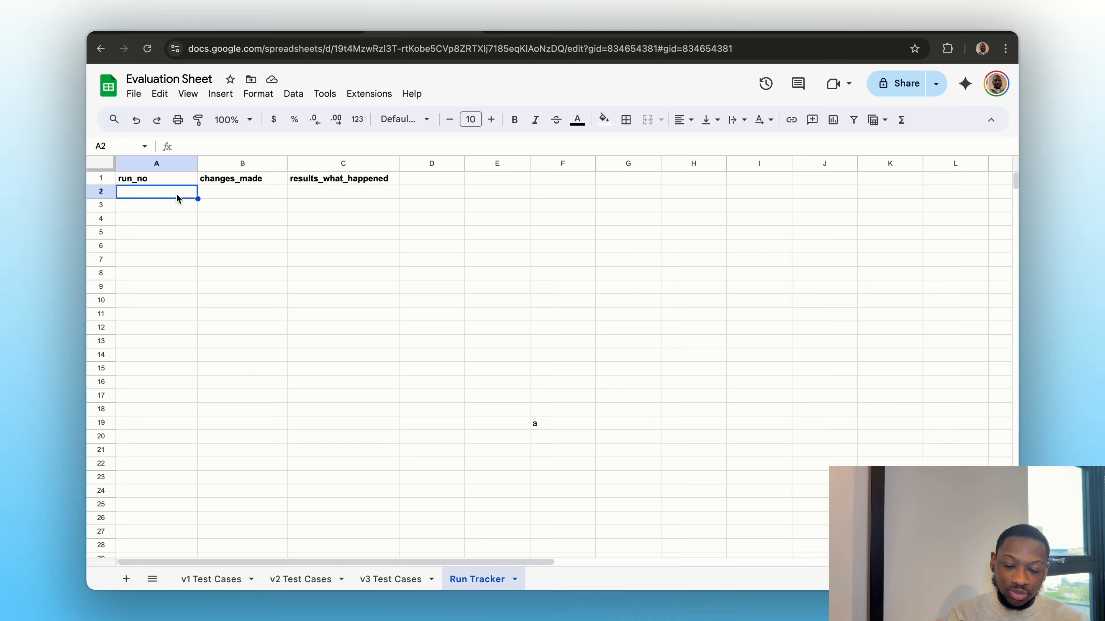
pyautogui.click(226, 194)
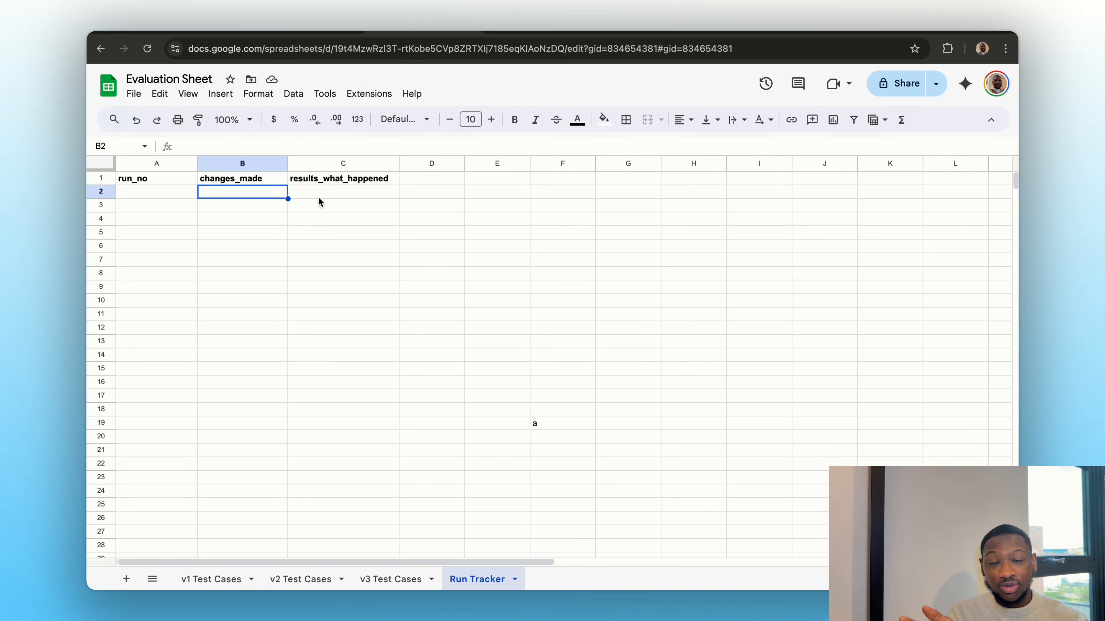
# Step: Save the Customer Support Agent v1 workflow and run a new evaluation test on it
pyautogui.click(851, 31)
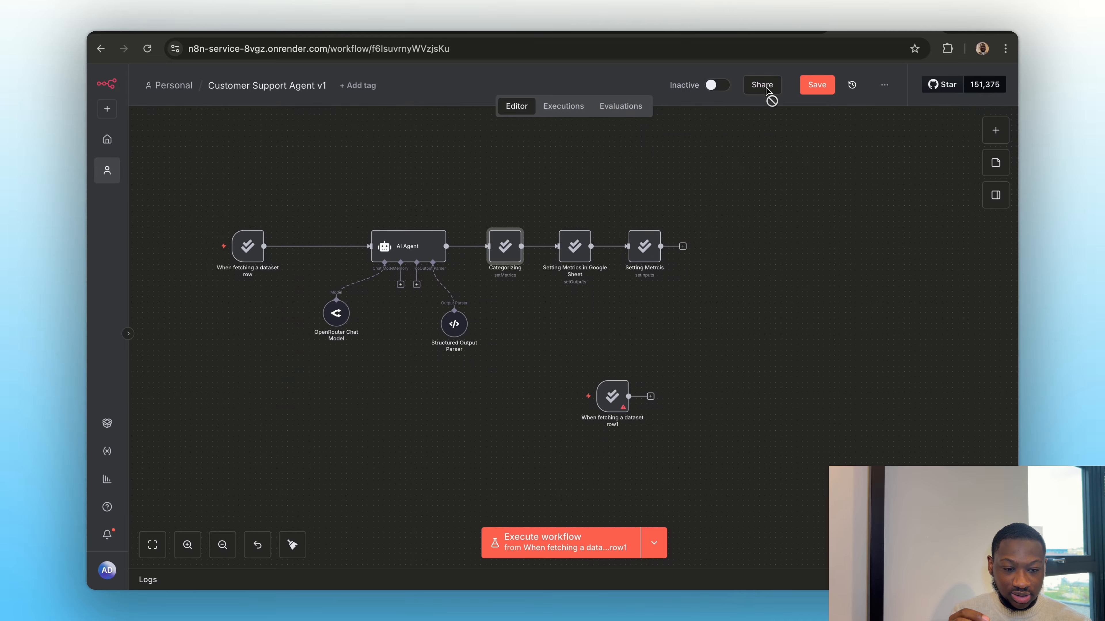
pyautogui.click(817, 85)
pyautogui.click(615, 111)
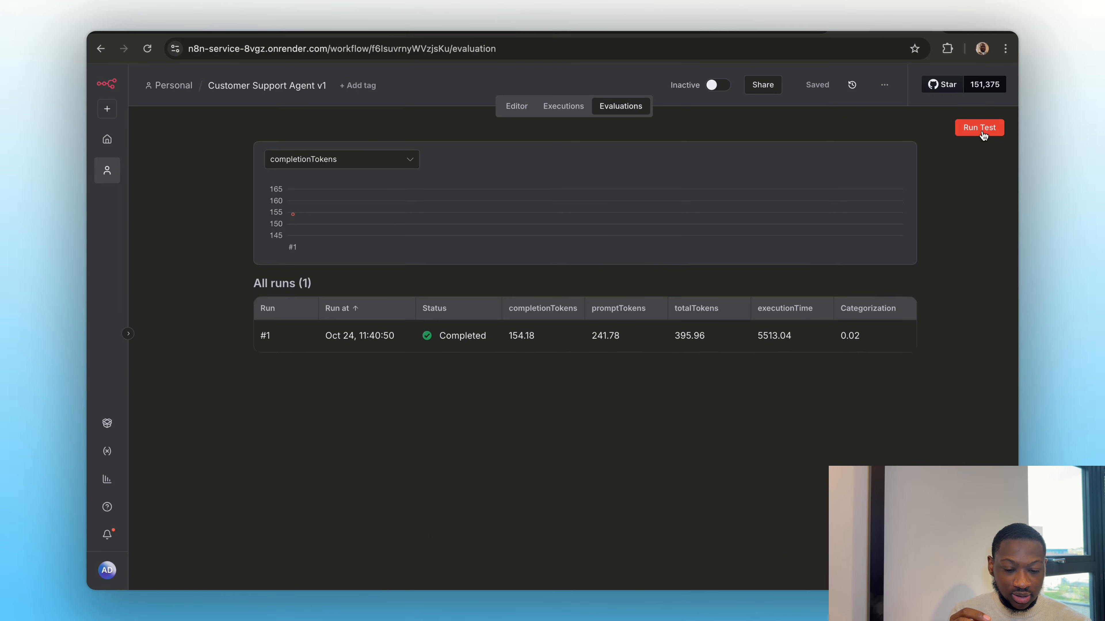
pyautogui.click(980, 127)
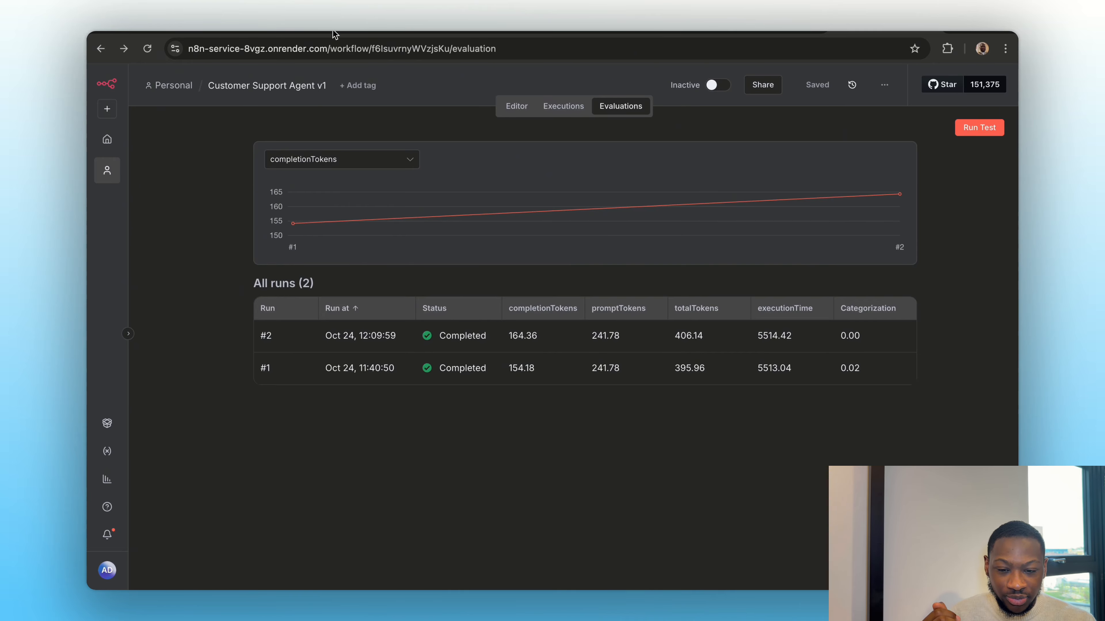
# Step: Log run 0 in the Run Tracker with the change "nothing changed" and the result "categorized scored 0.0"
pyautogui.click(401, 29)
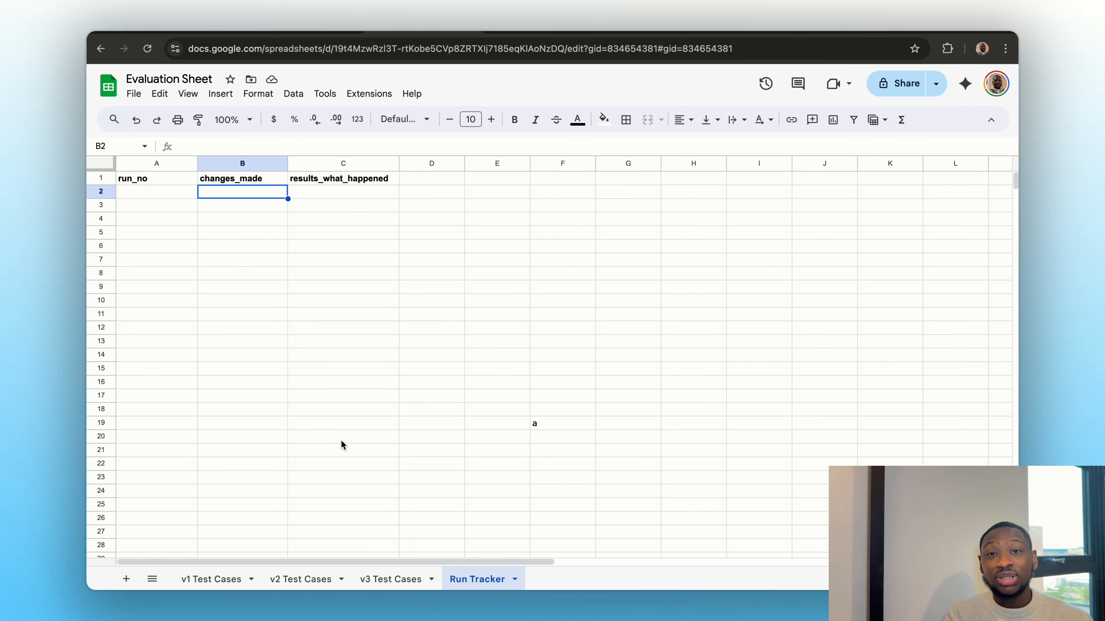
pyautogui.click(143, 192)
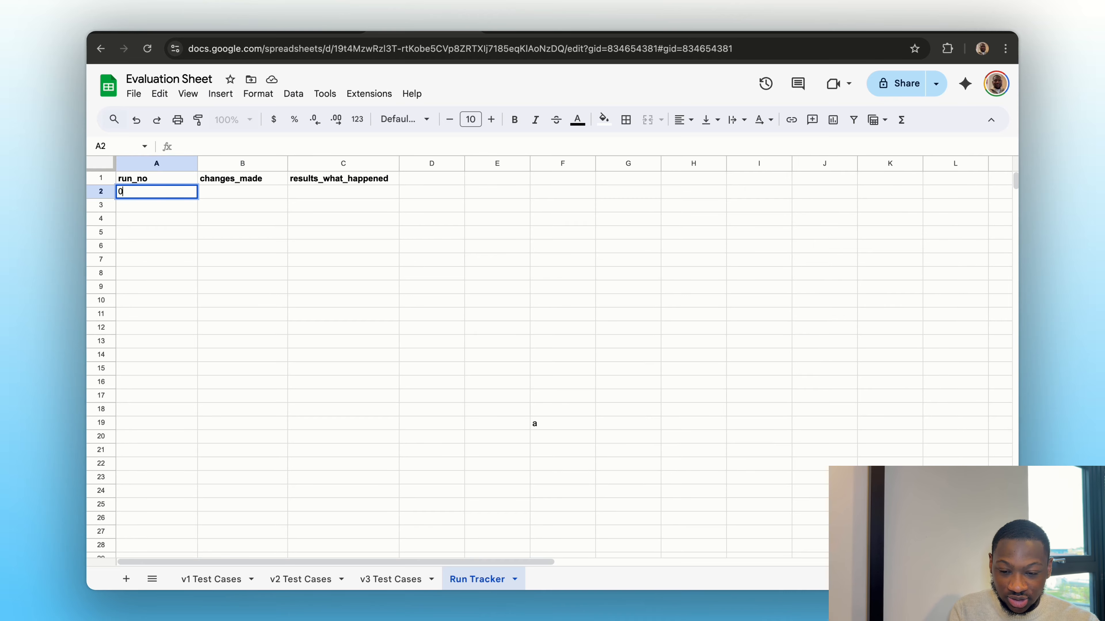
pyautogui.click(269, 263)
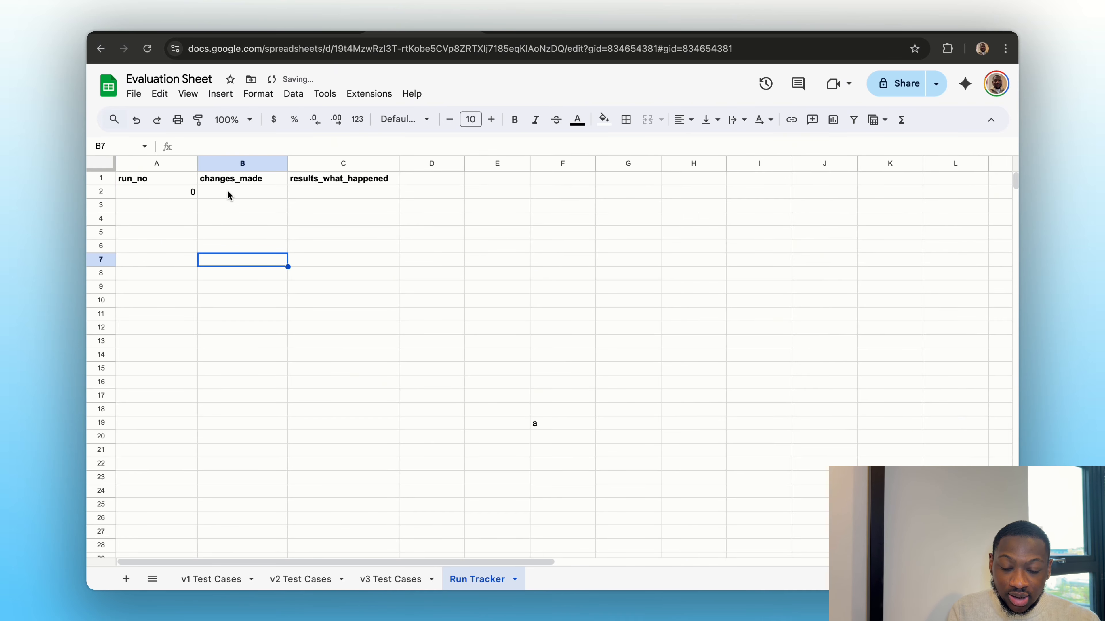
pyautogui.click(228, 192)
pyautogui.write('no')
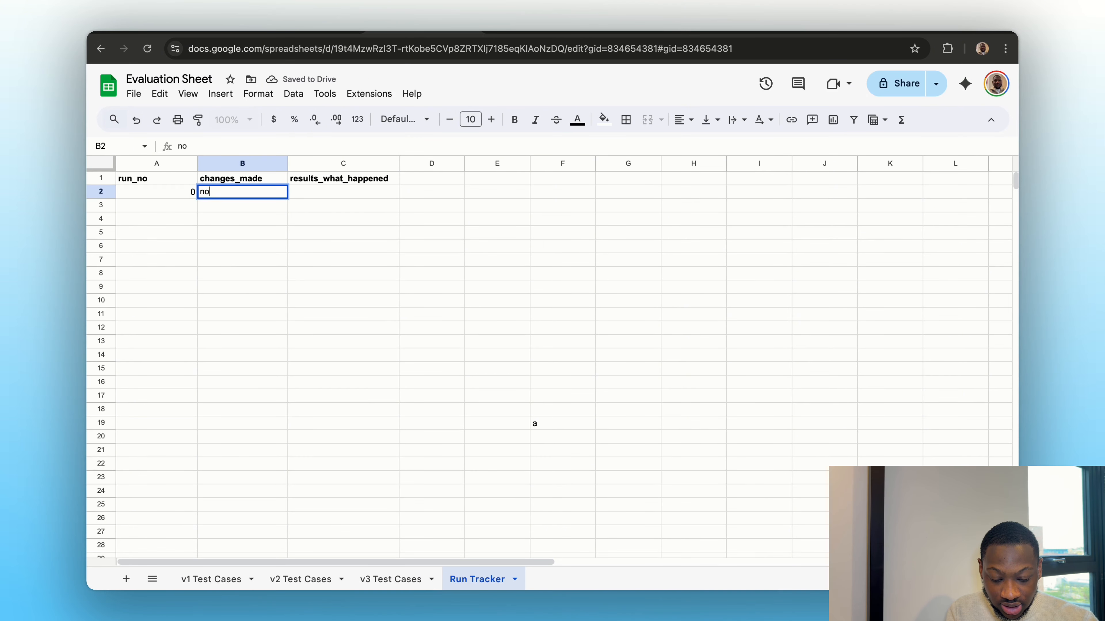
pyautogui.write('thing changed')
pyautogui.click(331, 332)
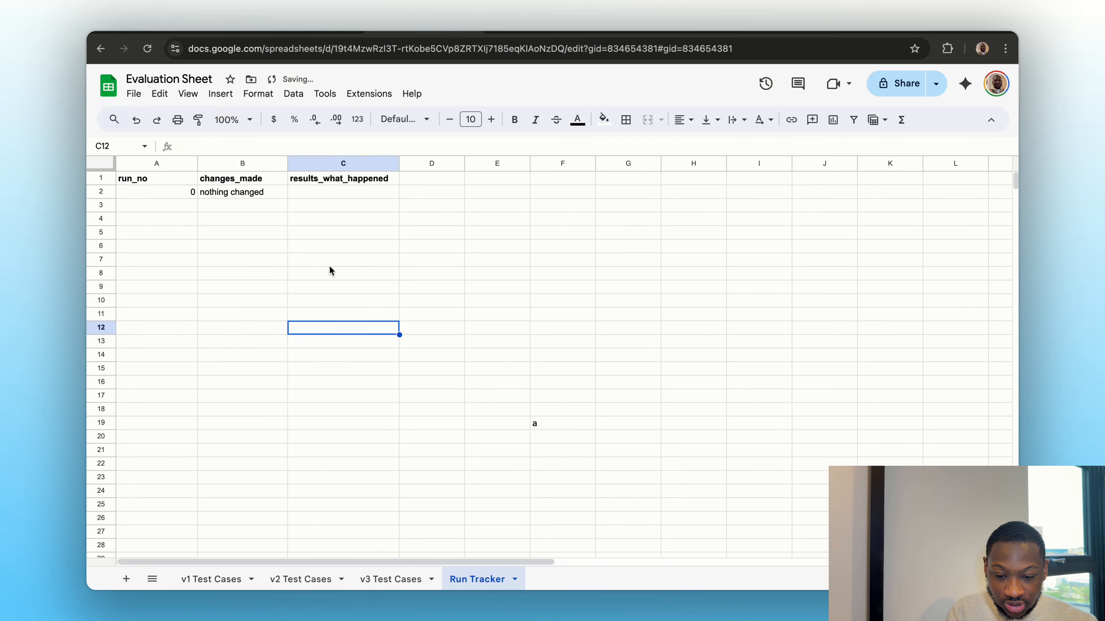
pyautogui.click(303, 195)
pyautogui.write('categor')
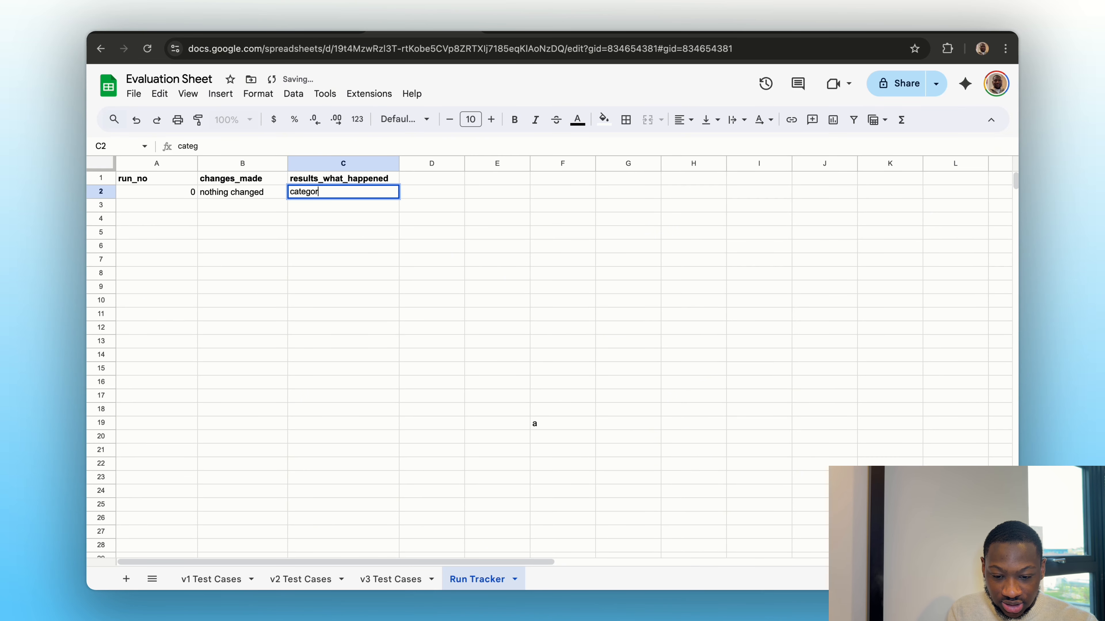
pyautogui.write('ized scored 0')
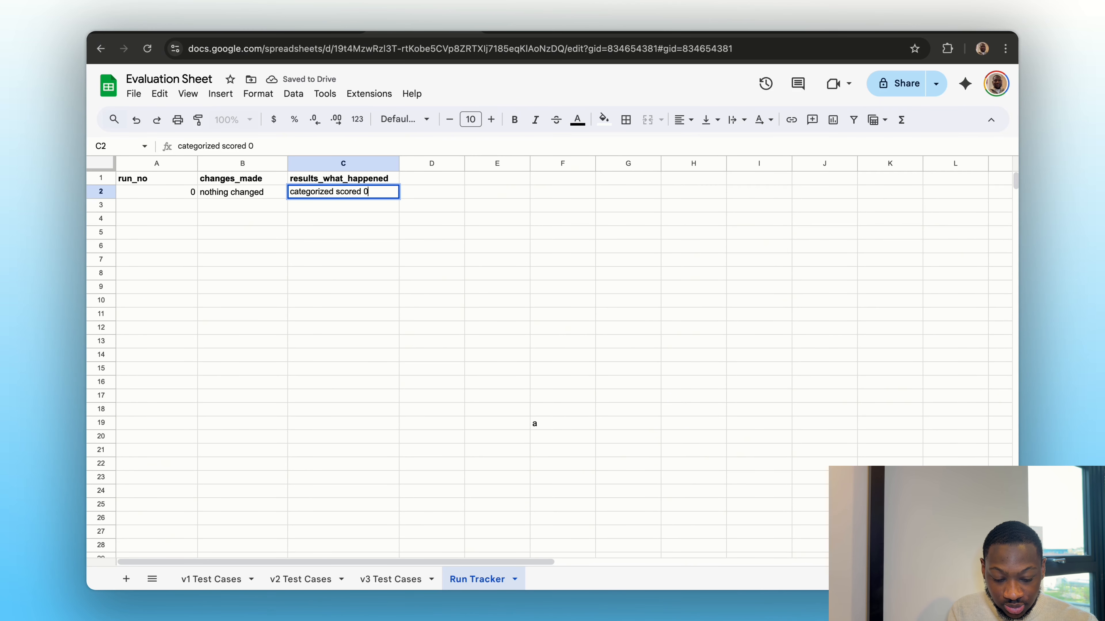
pyautogui.write('.0')
pyautogui.click(310, 329)
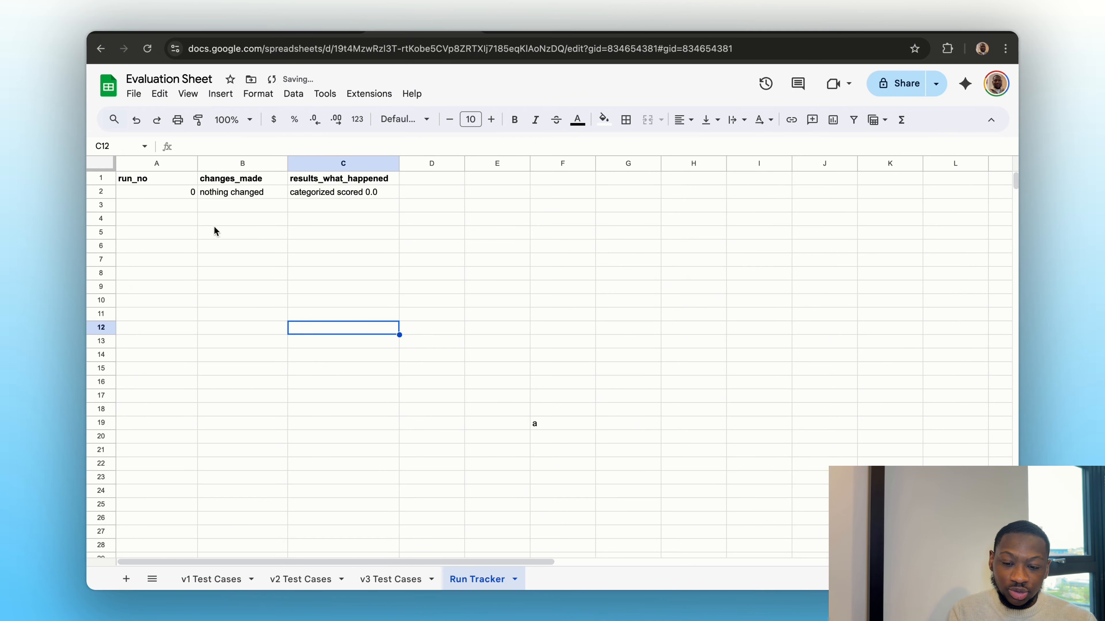
# Step: Add run 1 to the Run Tracker with the change "improved the prompt"
pyautogui.click(171, 208)
pyautogui.write('1')
pyautogui.press('Tab')
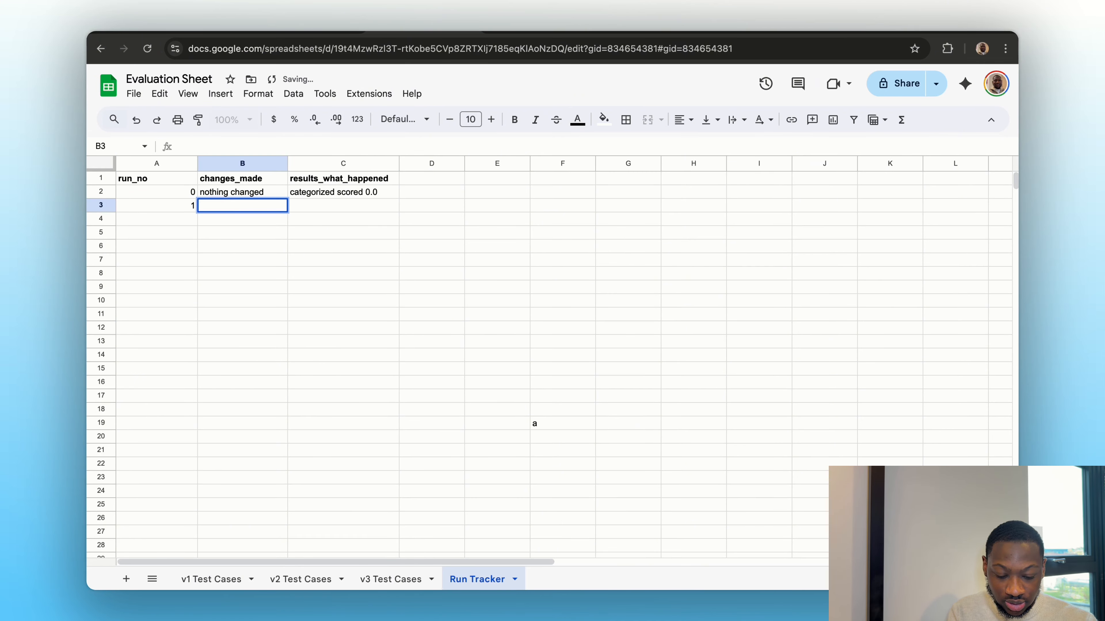
pyautogui.write('improved the pr')
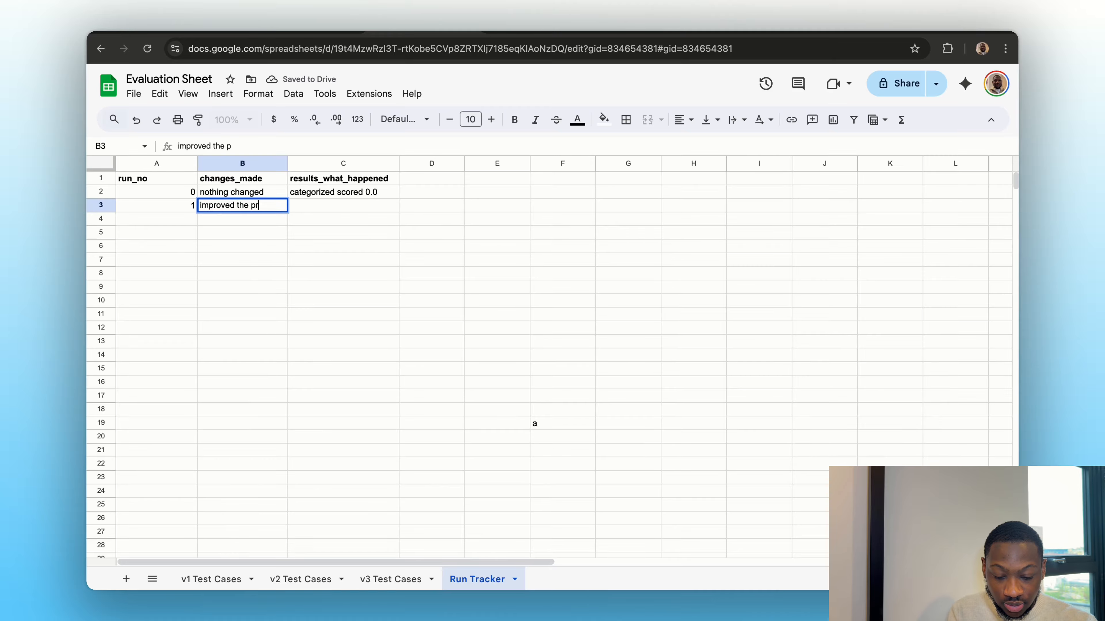
pyautogui.write('ompt')
pyautogui.click(261, 346)
# Step: Replace the AI Agent's system message with email-categorising rules that output Order Issue, Refund/Return Request, Product Inquiry, Account/Payment Issue or General Inquiry/Feedback
pyautogui.click(844, 31)
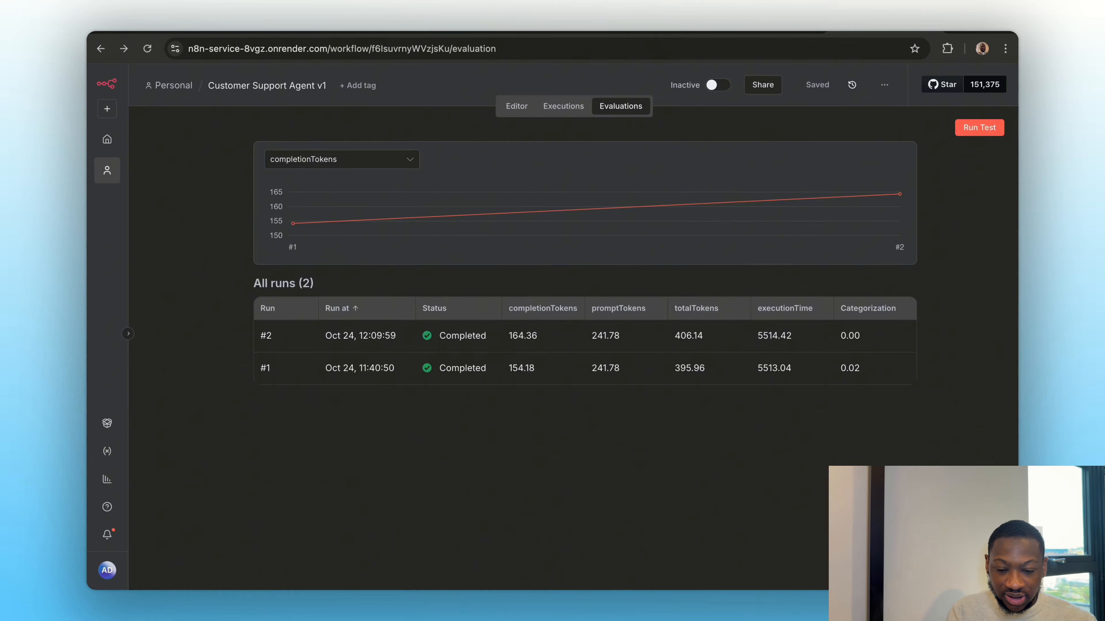
pyautogui.click(516, 106)
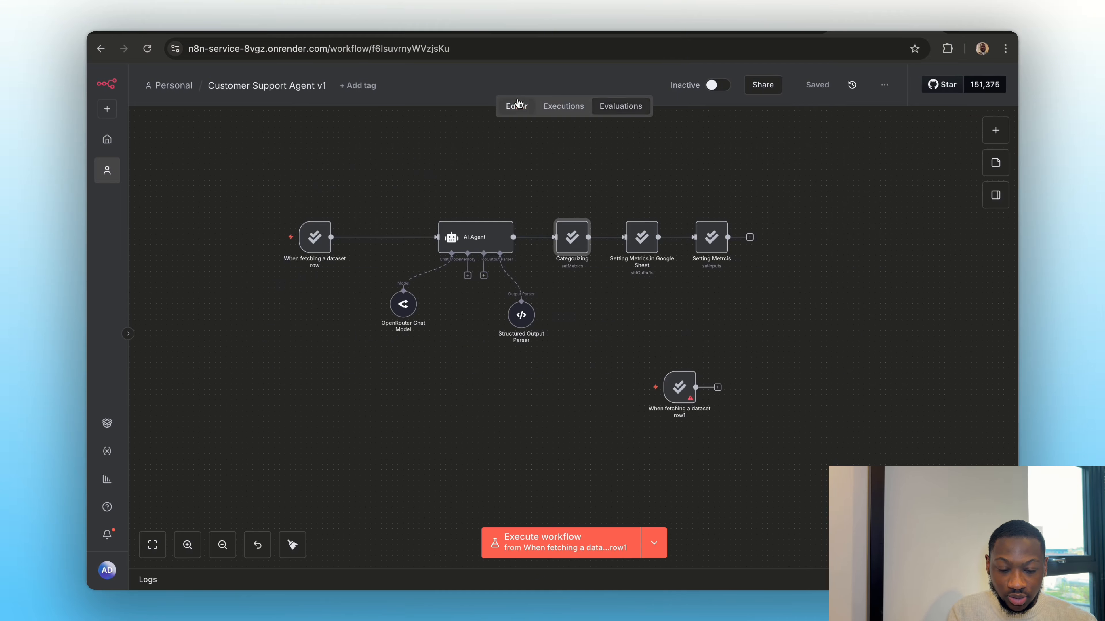
pyautogui.doubleClick(469, 250)
pyautogui.scroll(-2, 513, 389)
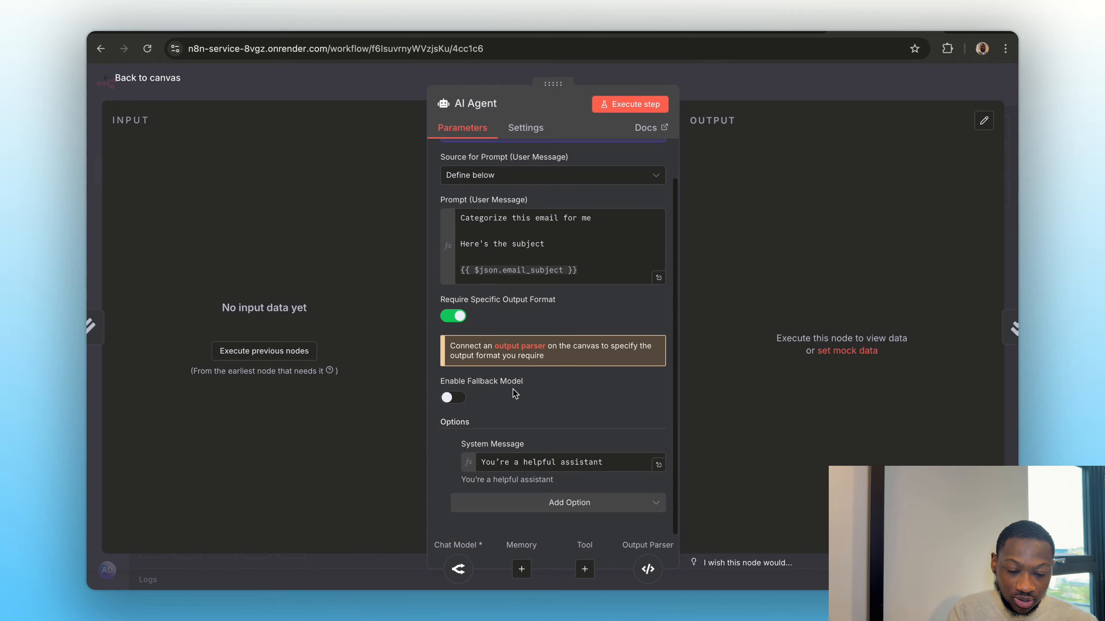
pyautogui.click(658, 464)
pyautogui.press('super+a')
pyautogui.write('You’re an email categoriser  Categorise the emails based on this  If the email is about Problems with delivery, delays, or missing items. OUTPUT "Order Issue"  If the email is about Returning products, asking for a refund, or exchange. OUTPUT "Refund/Return Request"  If the email is about Questions about product details, size, fit, or stock. OUTPUT "Product Inquiry"  If the email is about Login problems, payment errors, or billing questions. OUTPUT "Account/Payment Issue"  If the email is about Anything else, like compliments, complaints, or partnership requests. OUTPUT "General Inquiry/Feedback"')
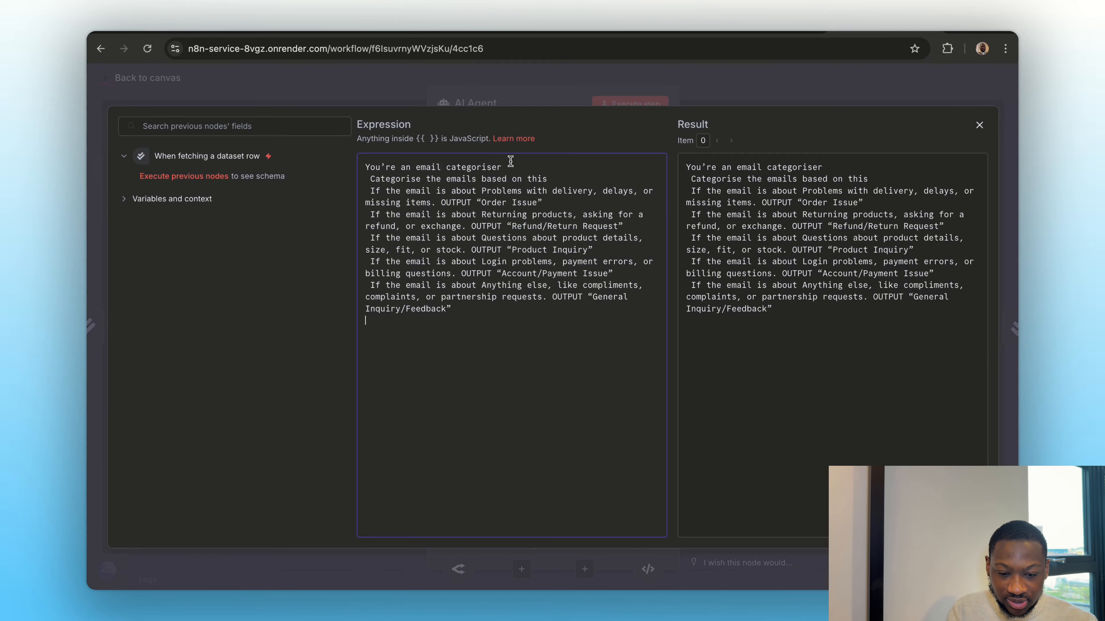
# Step: Separate the opening lines and each category rule of the system message with blank lines, and close the AI Agent node
pyautogui.click(507, 166)
pyautogui.press('Return')
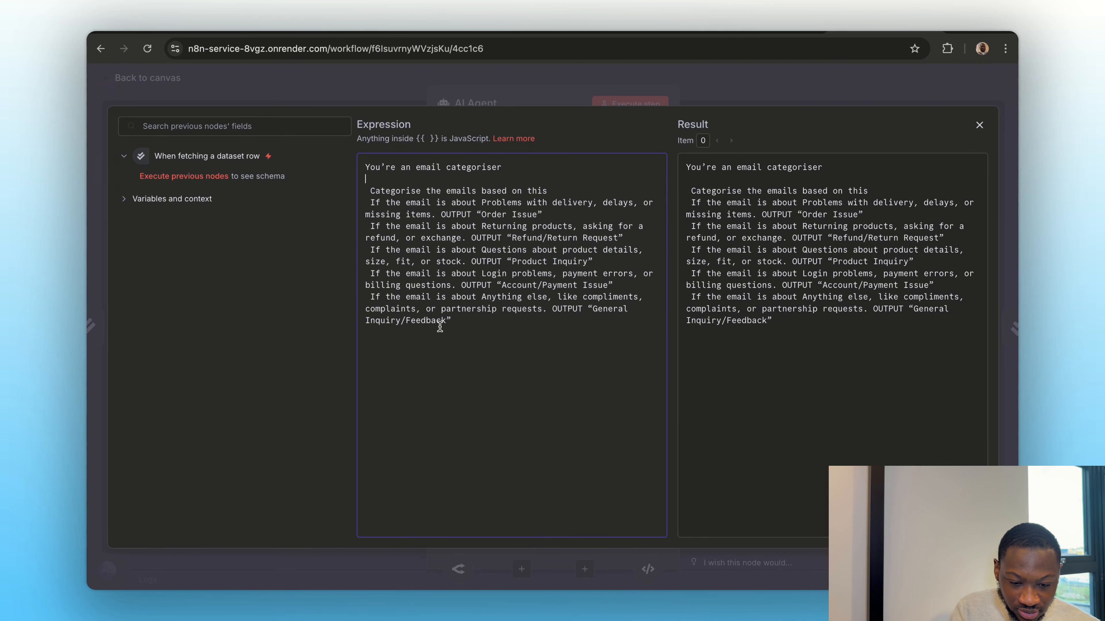
pyautogui.click(615, 285)
pyautogui.press('Return')
pyautogui.click(606, 261)
pyautogui.press('Return')
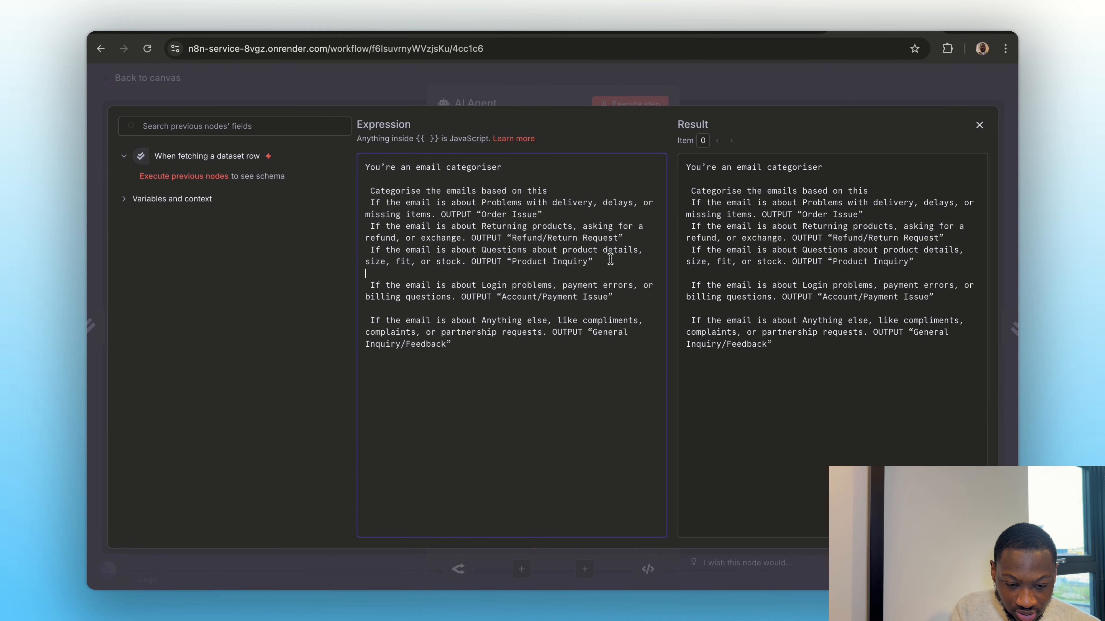
pyautogui.click(628, 238)
pyautogui.press('Return')
pyautogui.click(589, 213)
pyautogui.press('Return')
pyautogui.click(572, 191)
pyautogui.press('Return')
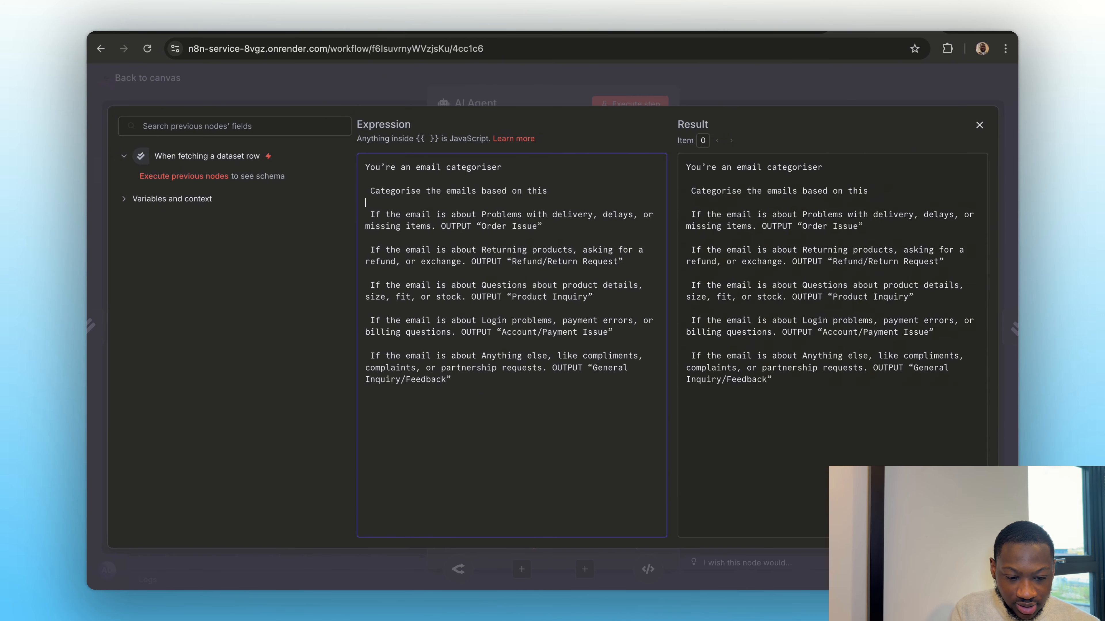
pyautogui.click(979, 125)
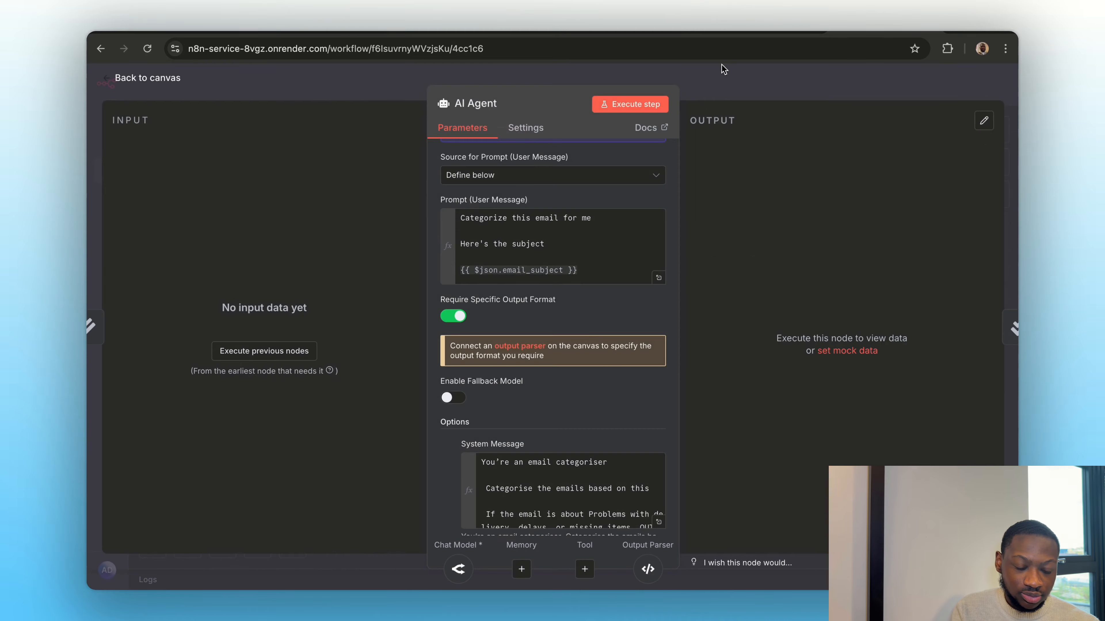
pyautogui.press('Escape')
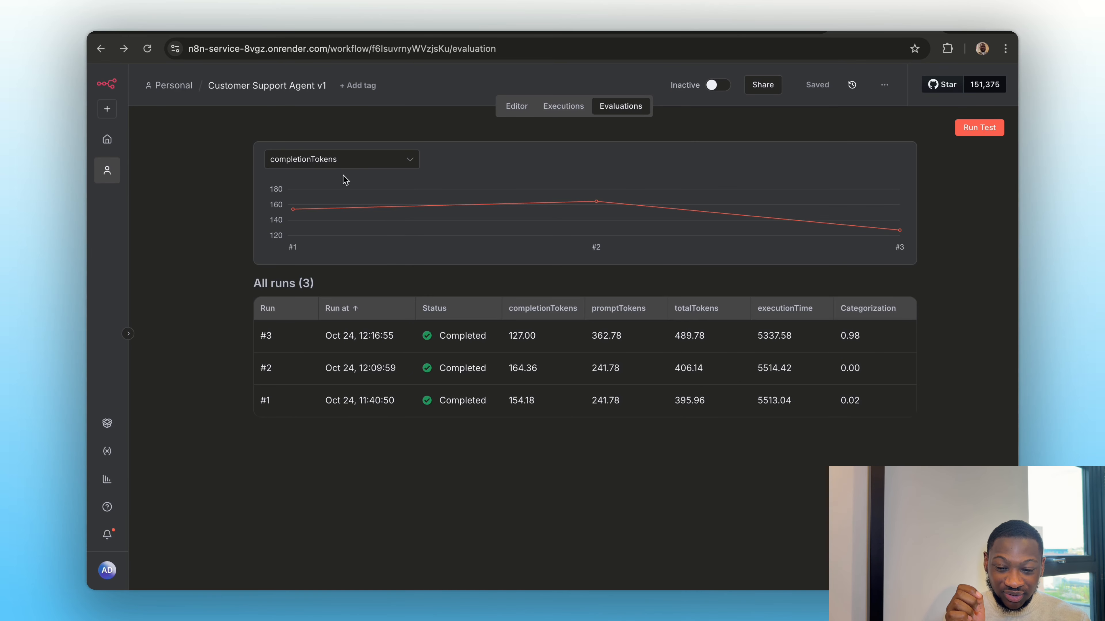
# Step: Show the Categorization metric in the evaluations chart and inspect the score of run #3
pyautogui.click(345, 162)
pyautogui.click(337, 280)
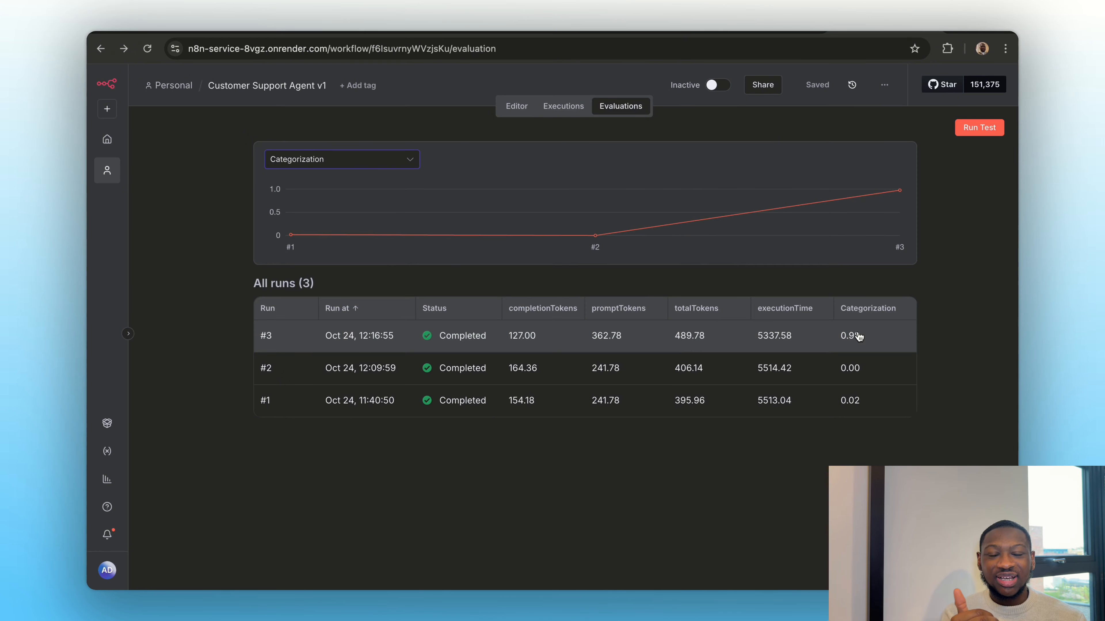
pyautogui.moveTo(899, 194)
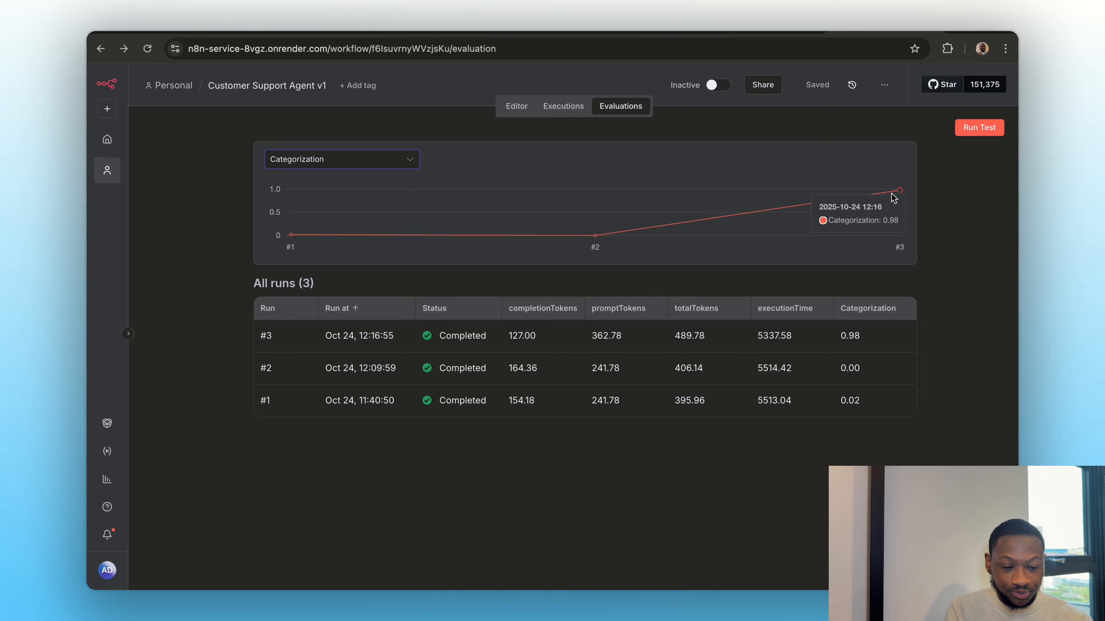
# Step: Switch to the Evaluation Sheet and log run 1's result in the Run Tracker as "categorized scored 0.98"
pyautogui.click(379, 23)
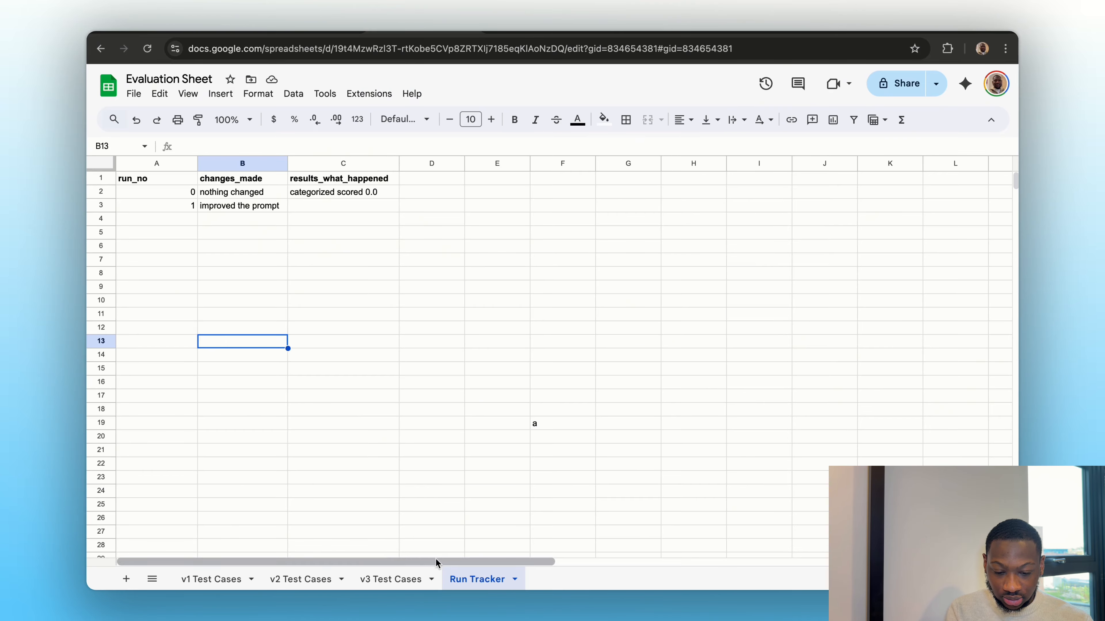
pyautogui.click(309, 208)
pyautogui.write('categoriz')
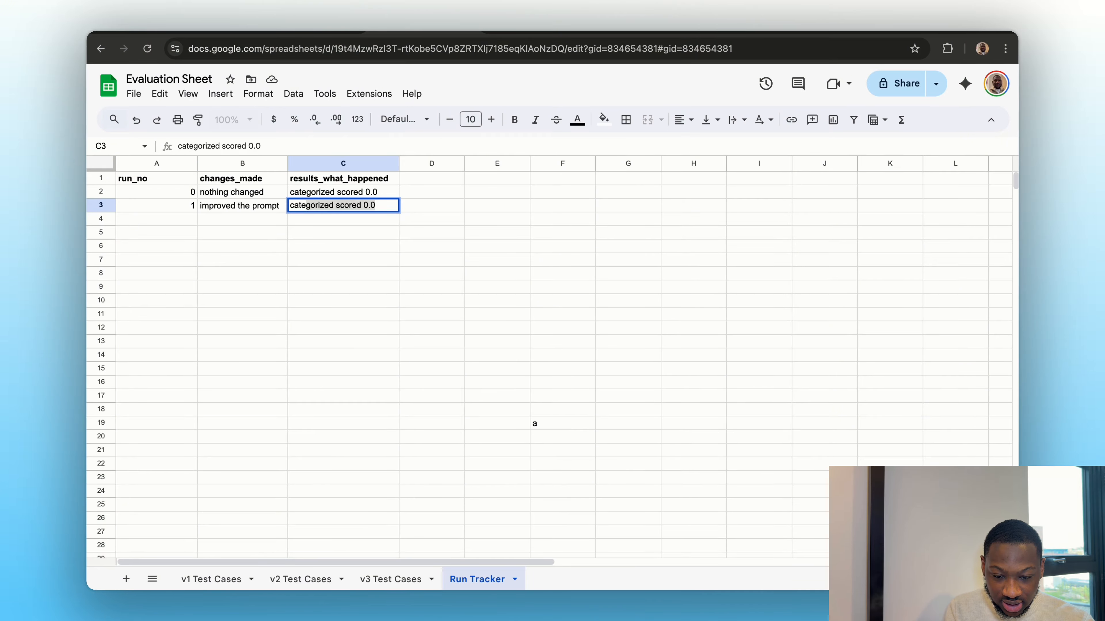
pyautogui.write('ed scored 0')
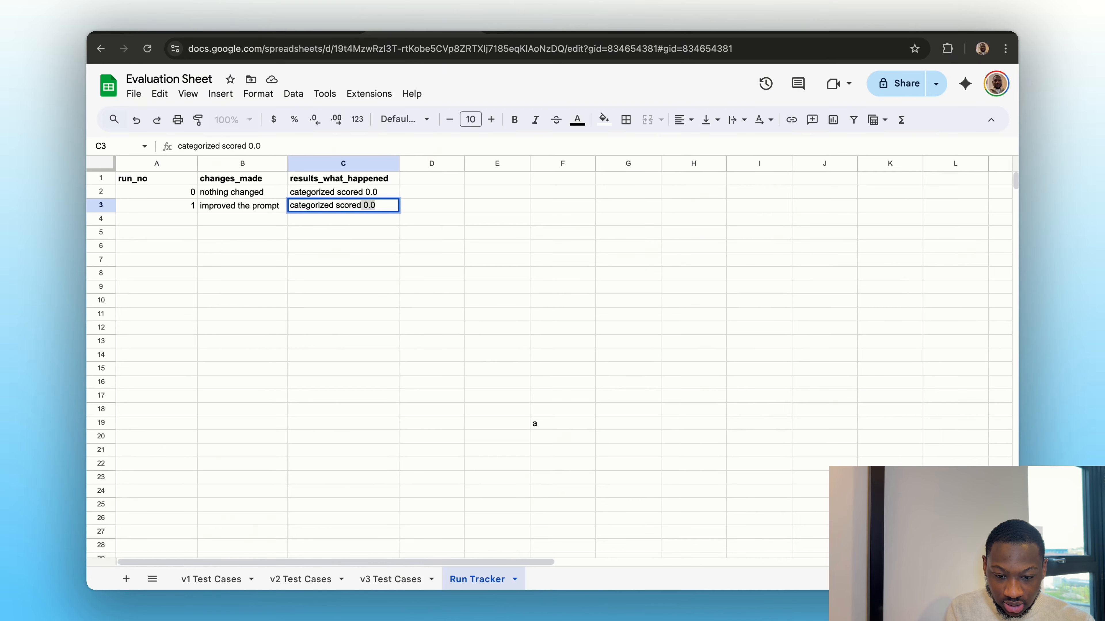
pyautogui.write('.98')
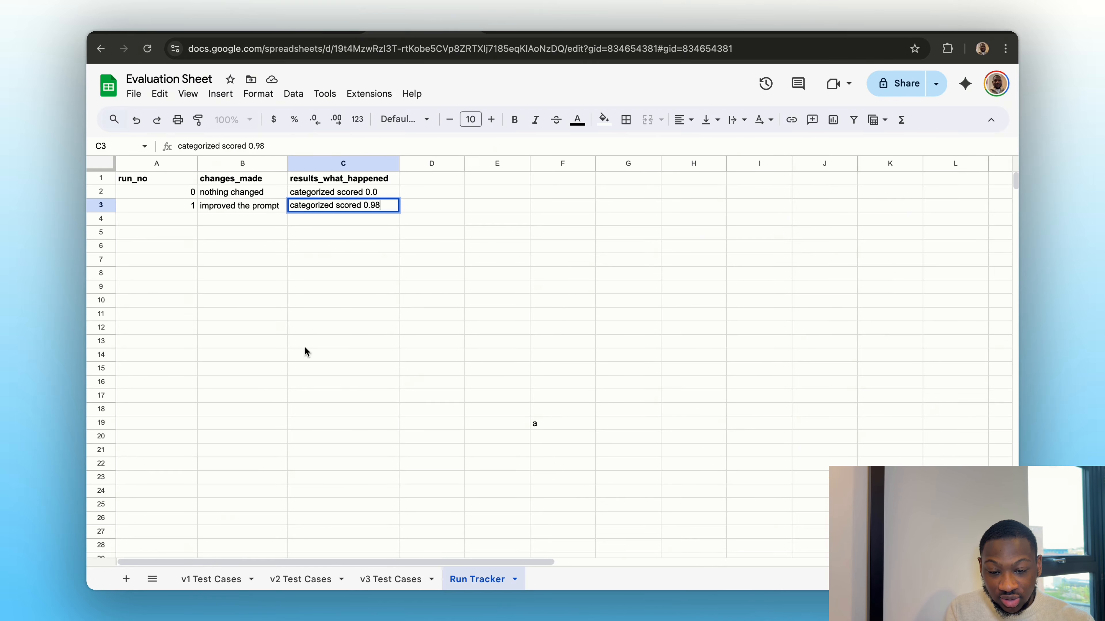
pyautogui.click(305, 344)
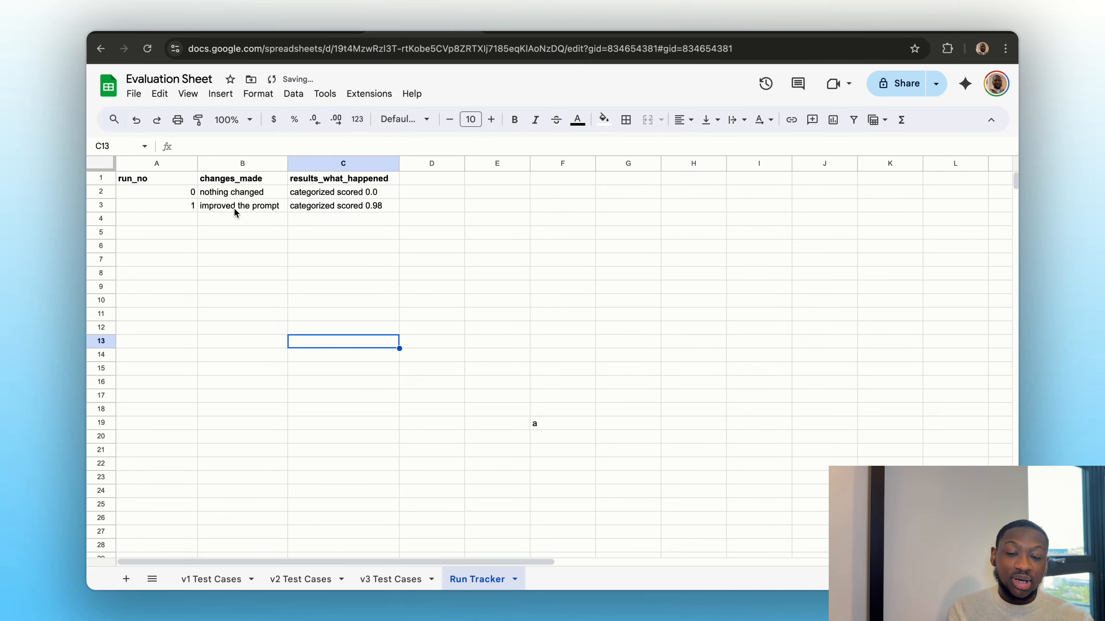
# Step: Return to n8n and check which model the OpenRouter Chat Model node uses, then close the node
pyautogui.click(885, 31)
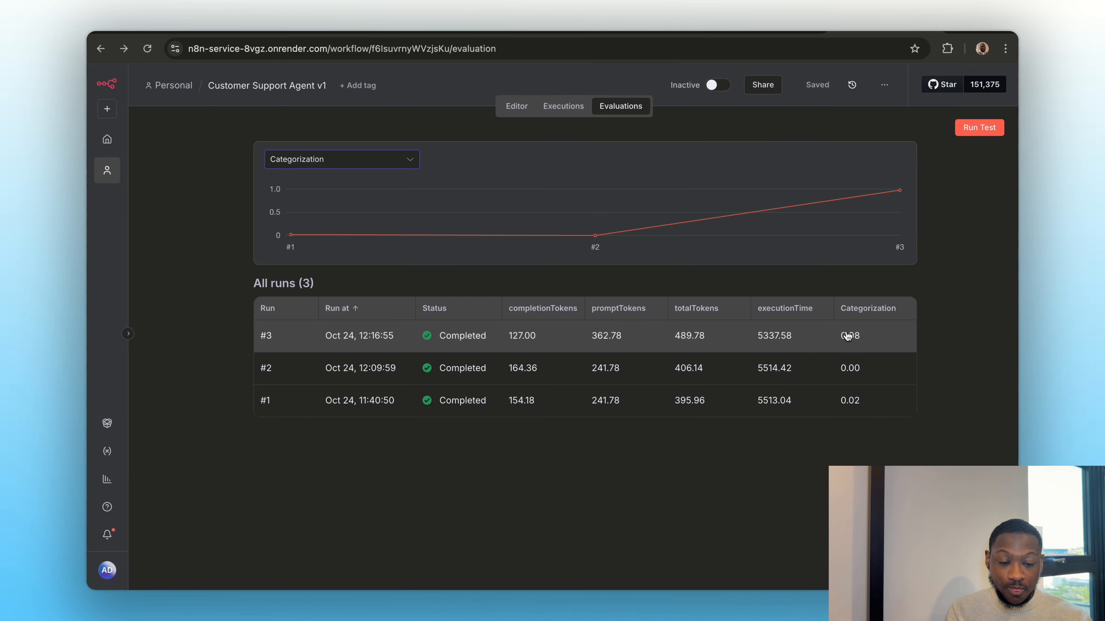
pyautogui.click(521, 110)
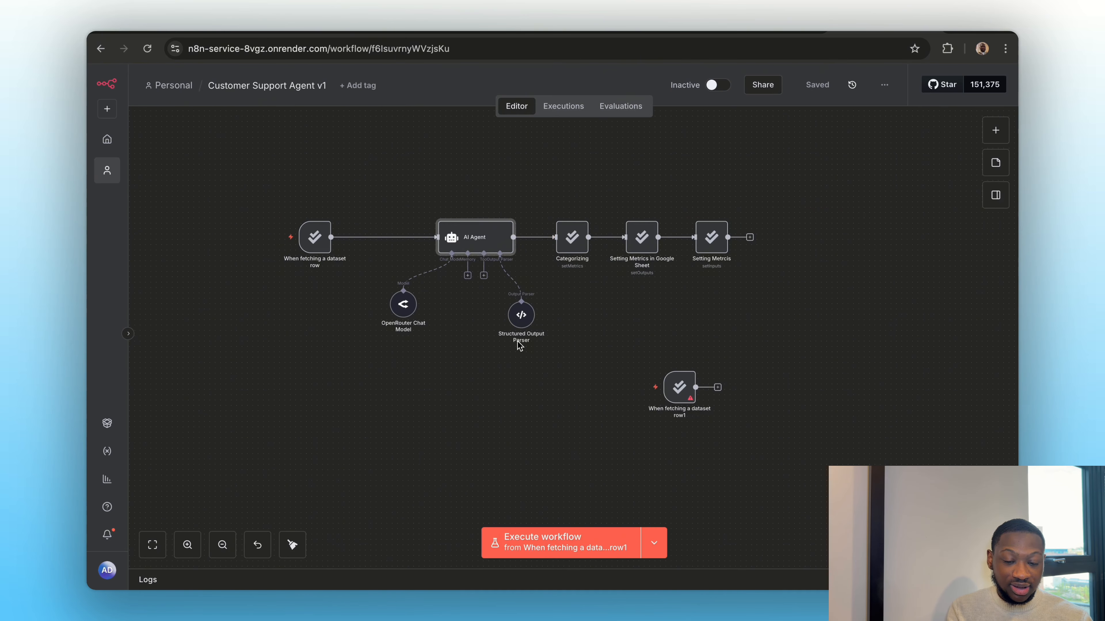
pyautogui.doubleClick(404, 303)
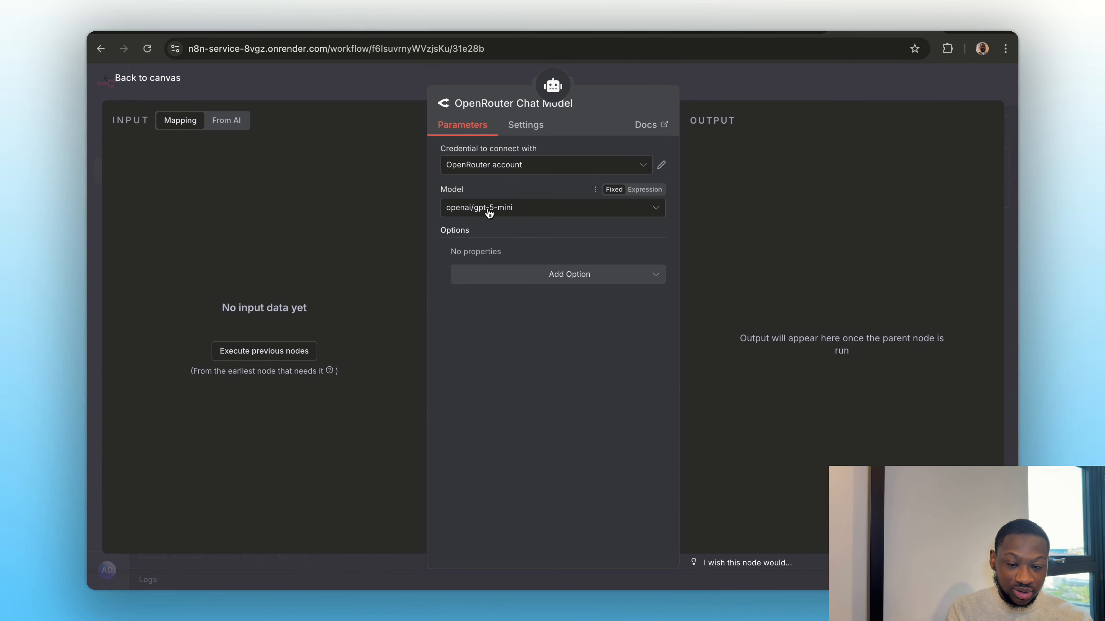
pyautogui.click(743, 84)
pyautogui.click(634, 112)
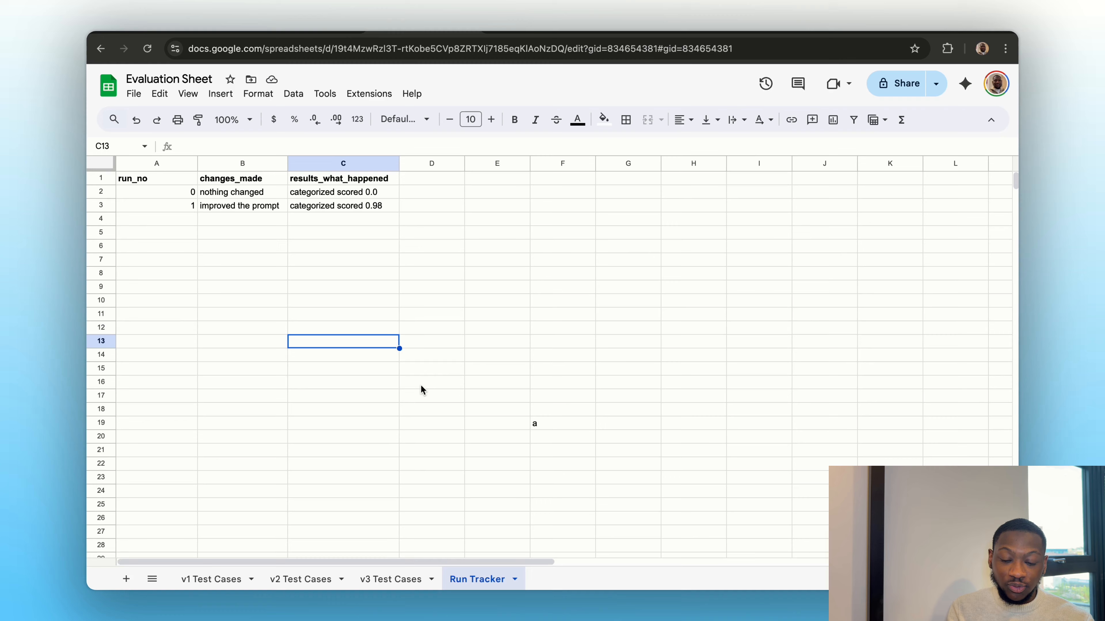
# Step: Compare the actual email categories with the expected ones in the v1 Test Cases sheet
pyautogui.click(227, 574)
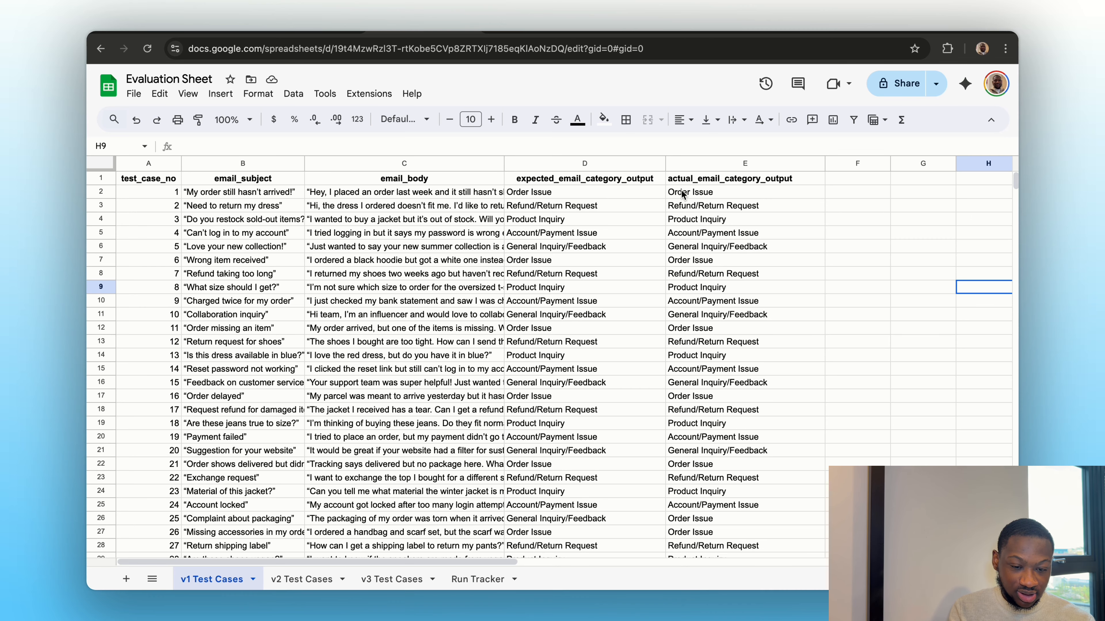
pyautogui.moveTo(683, 192); pyautogui.dragTo(739, 519)
pyautogui.scroll(-3, 865, 400)
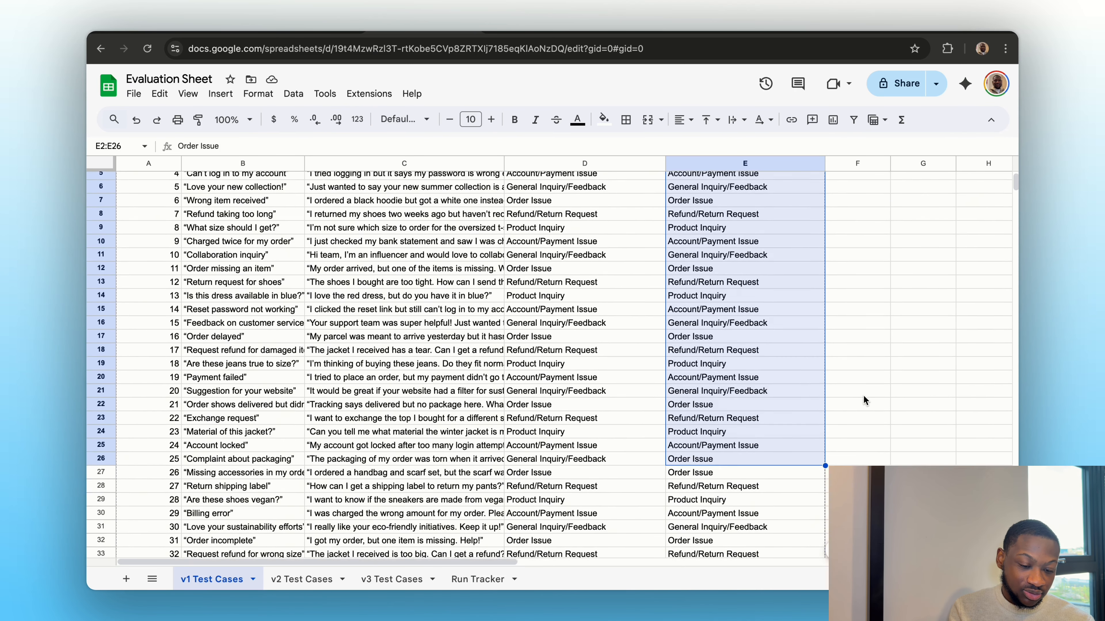
pyautogui.scroll(3, 873, 322)
pyautogui.scroll(-10, 714, 407)
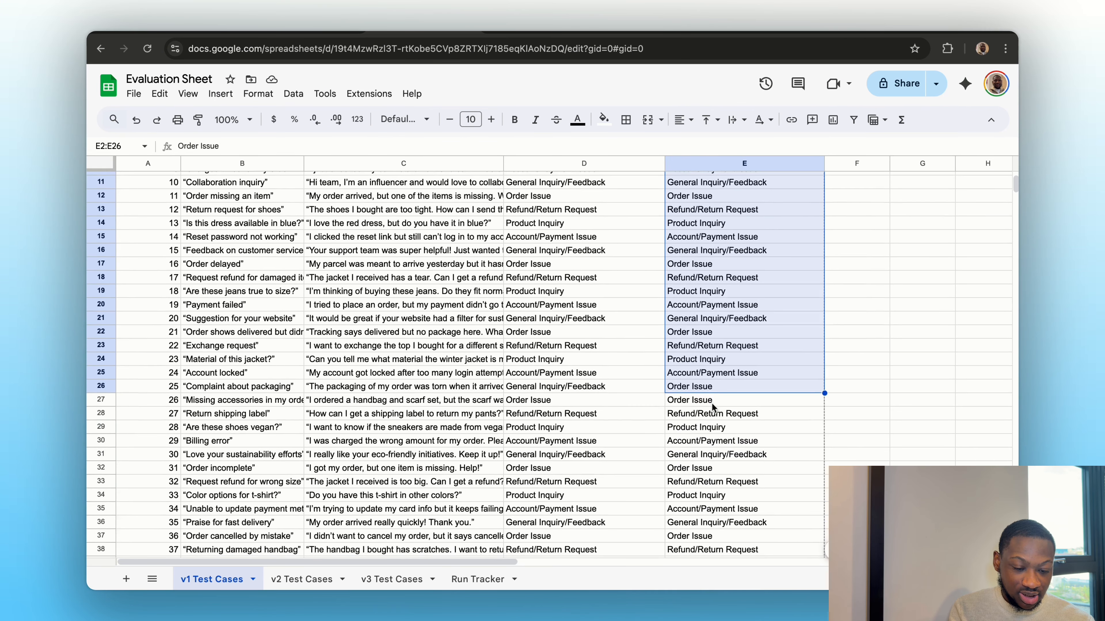
pyautogui.scroll(5, 714, 405)
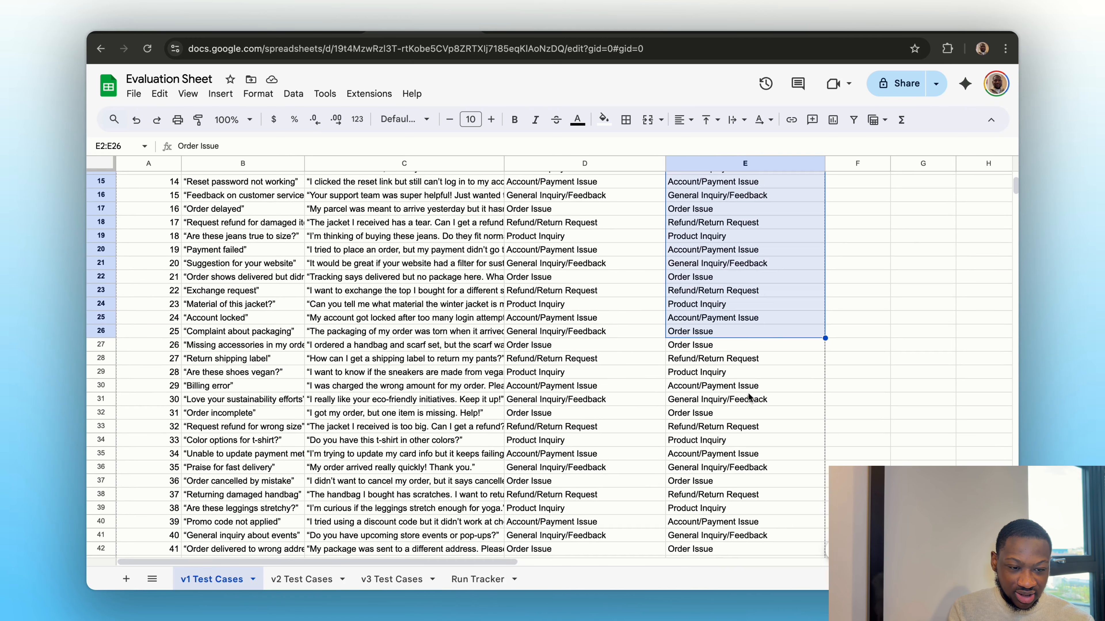
# Step: Open run #3 in the n8n evaluations and examine the scores of its individual test cases
pyautogui.click(864, 33)
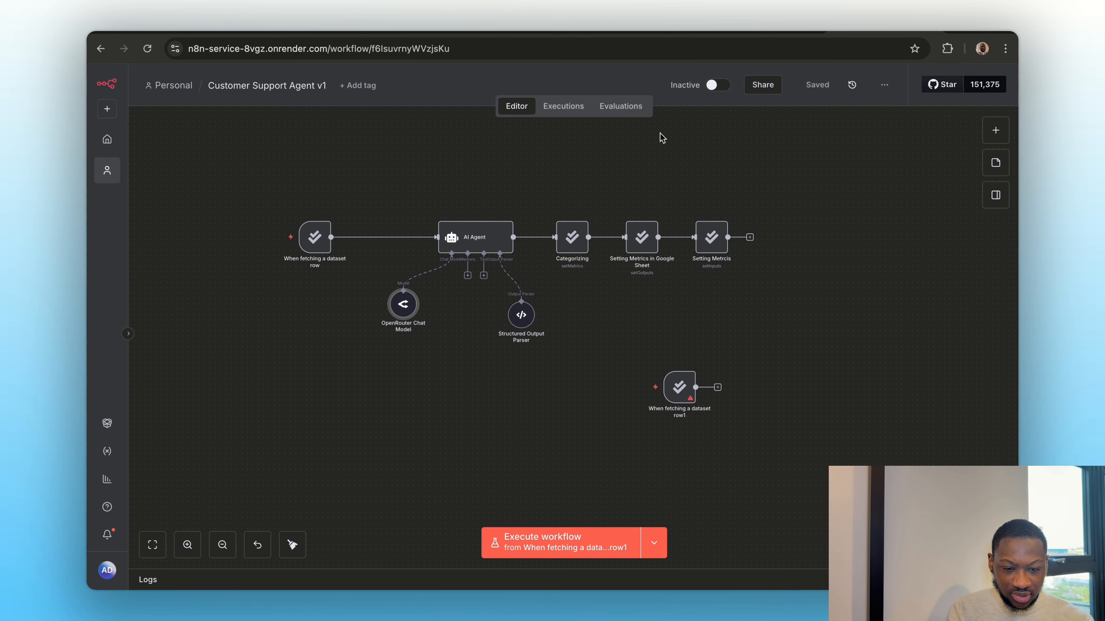
pyautogui.click(619, 106)
pyautogui.click(474, 335)
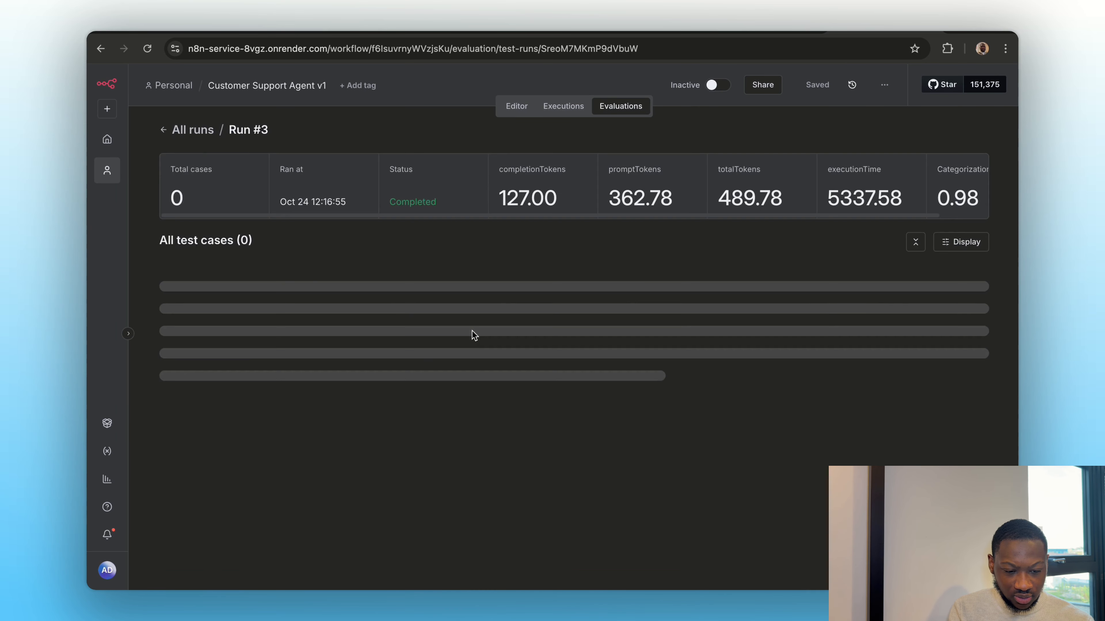
pyautogui.scroll(-15, 501, 394)
pyautogui.scroll(1, 502, 395)
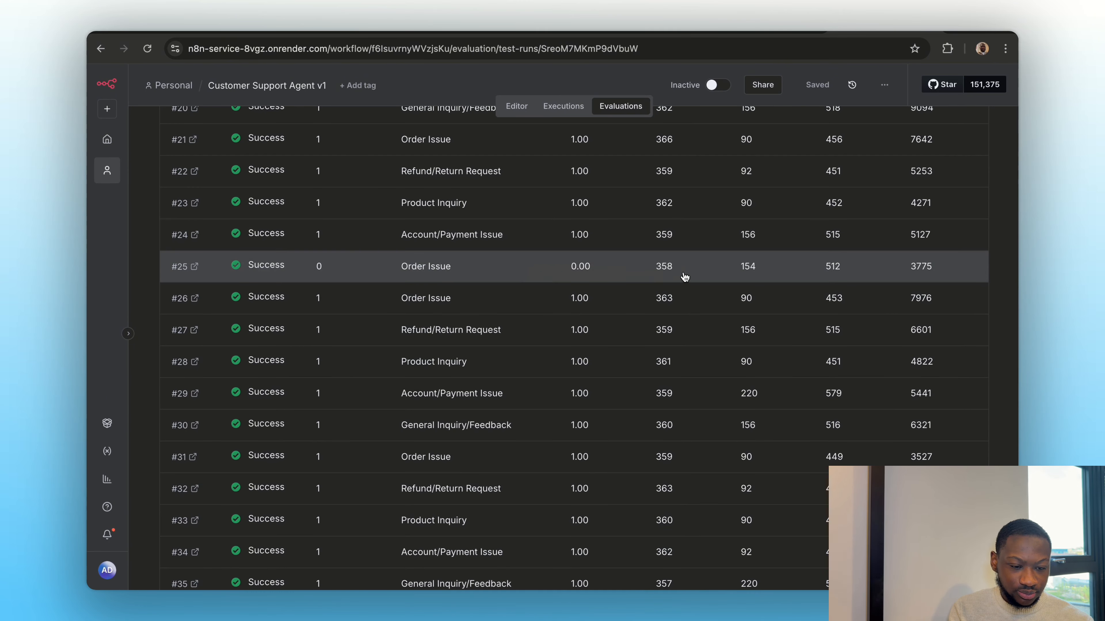
pyautogui.scroll(20, 678, 392)
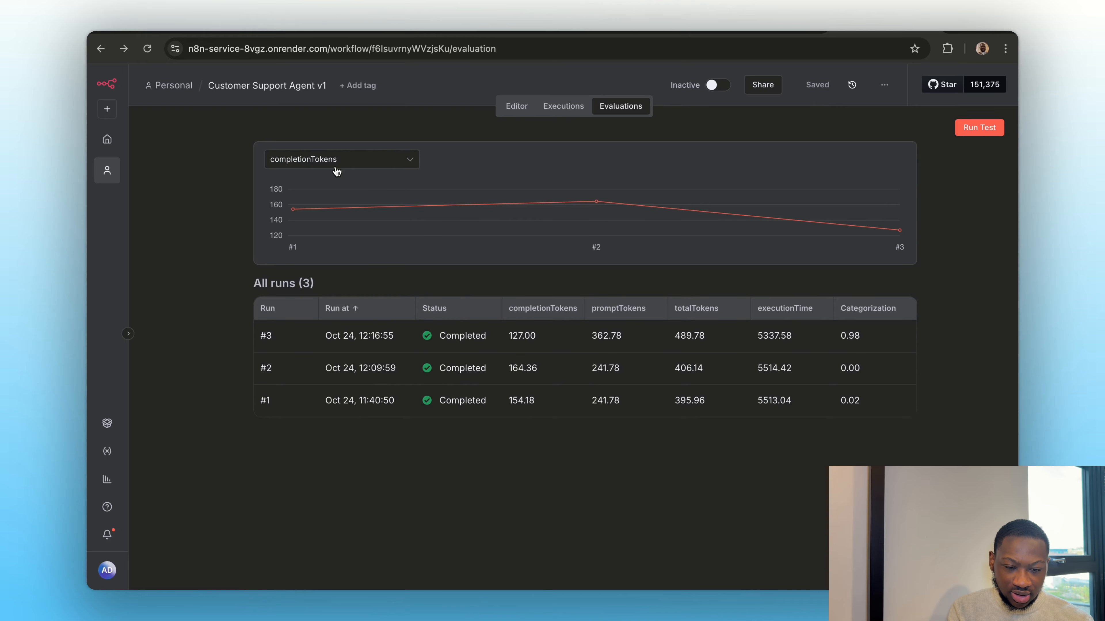
# Step: Inspect the completionTokens chart for runs #2 and #3, consult the Run Tracker, and return to the workflow editor
pyautogui.moveTo(594, 202)
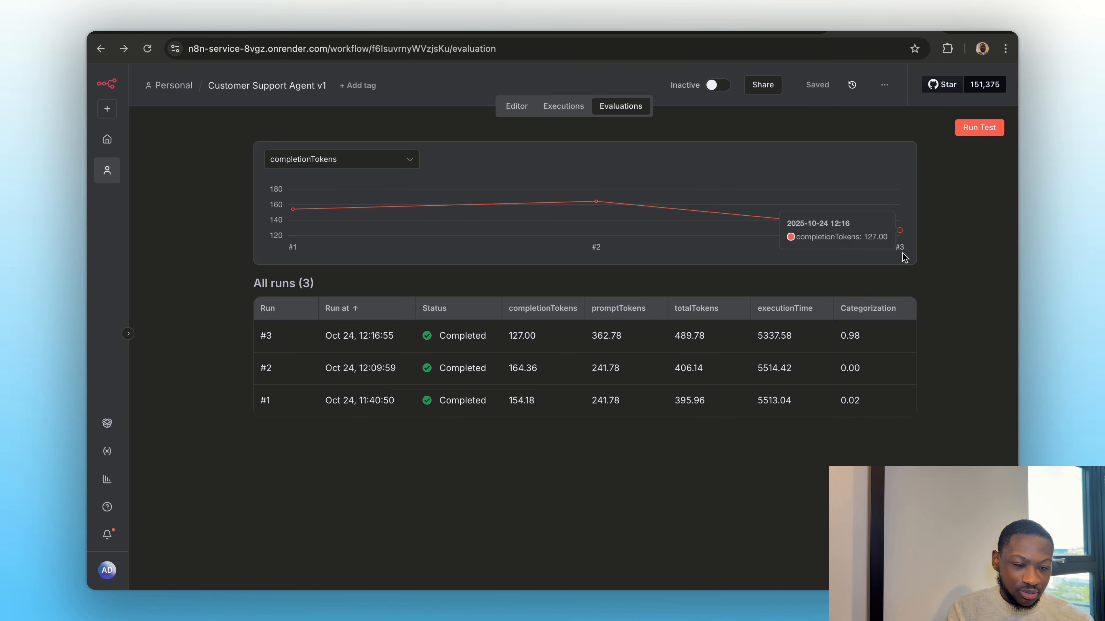
pyautogui.moveTo(898, 235)
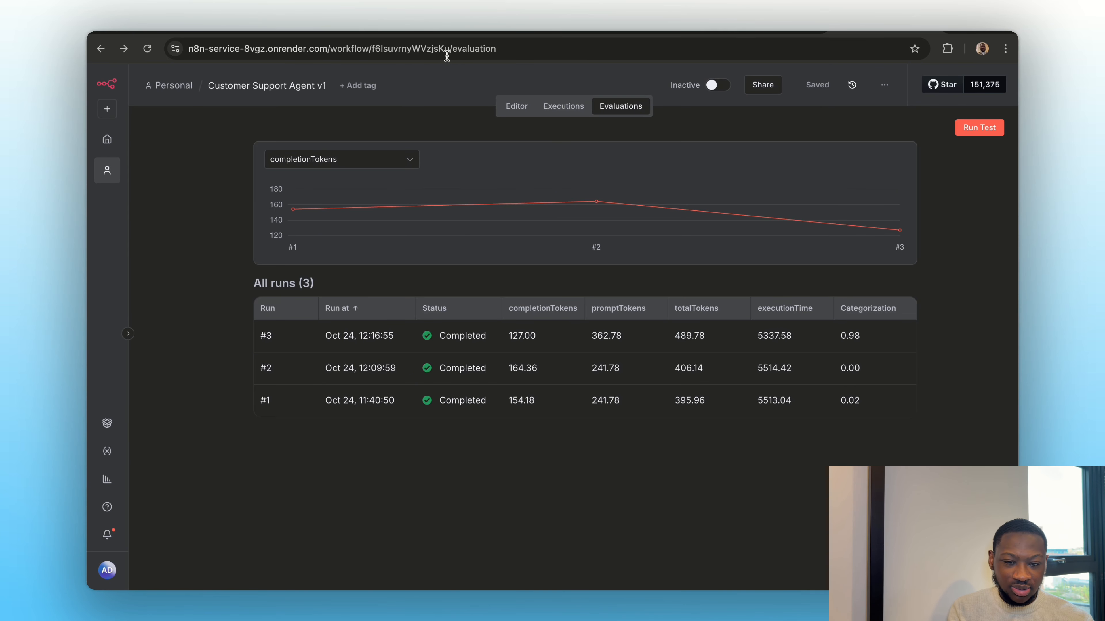
pyautogui.click(420, 32)
pyautogui.click(471, 579)
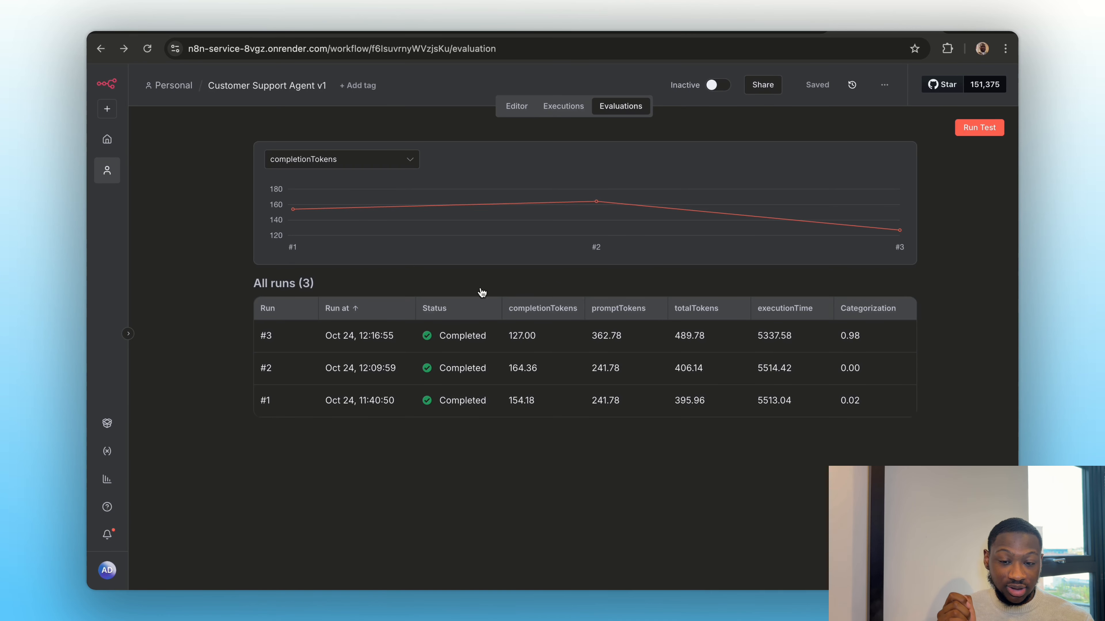
pyautogui.click(517, 108)
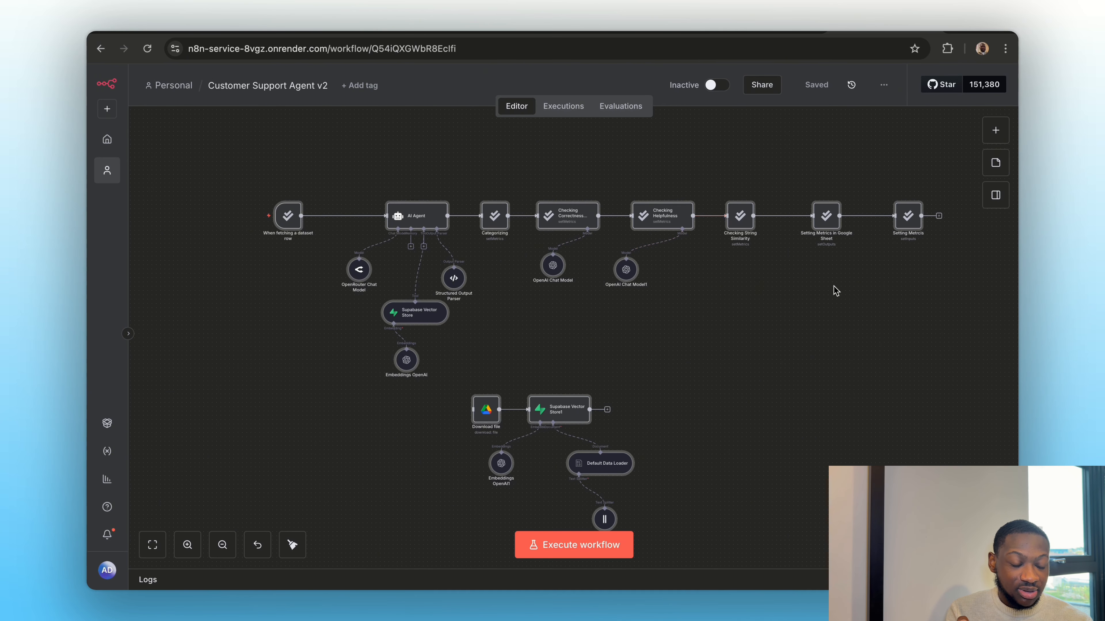
# Step: Add an unconnected Evaluation node with the Check If Evaluating operation below the main chain of Customer Support Agent v2
pyautogui.rightClick(805, 380)
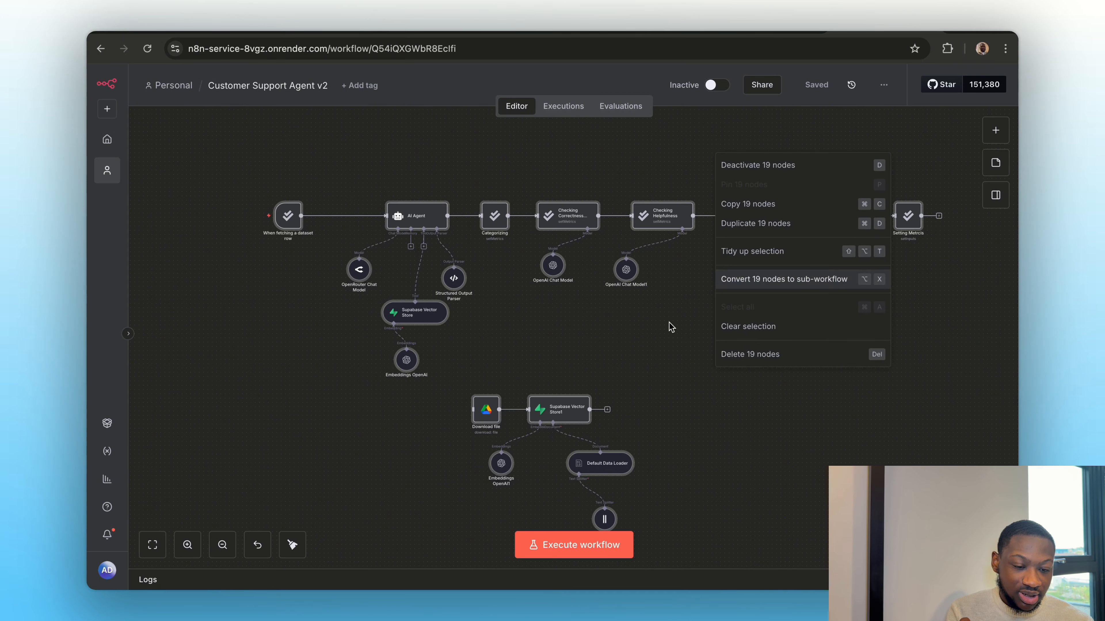
pyautogui.press('Escape')
pyautogui.click(996, 130)
pyautogui.write('eval')
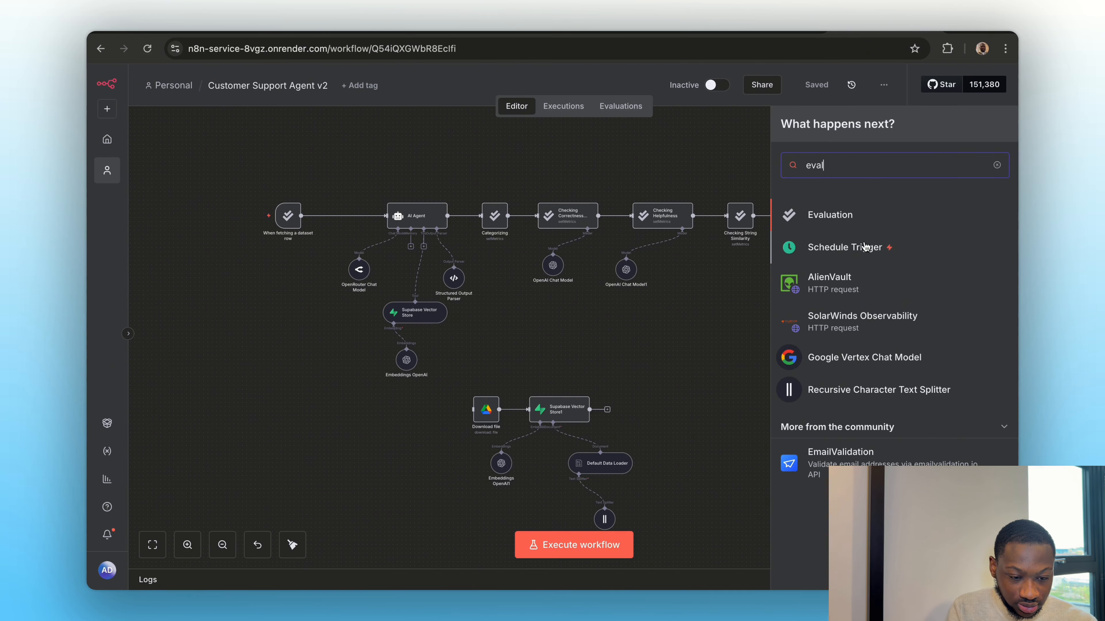
pyautogui.click(839, 215)
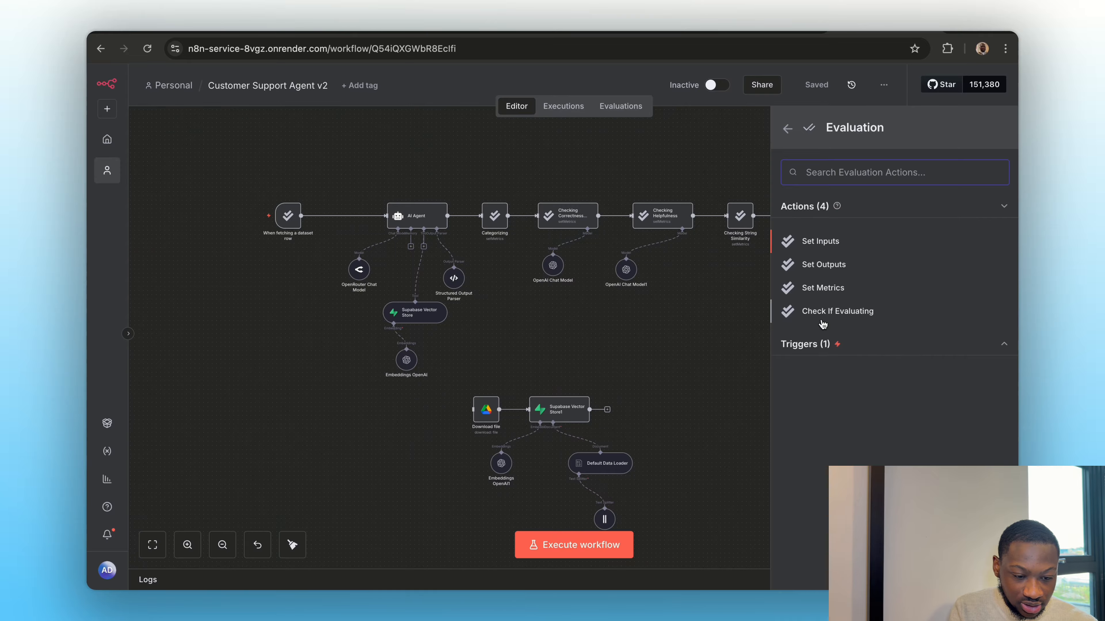
pyautogui.click(831, 312)
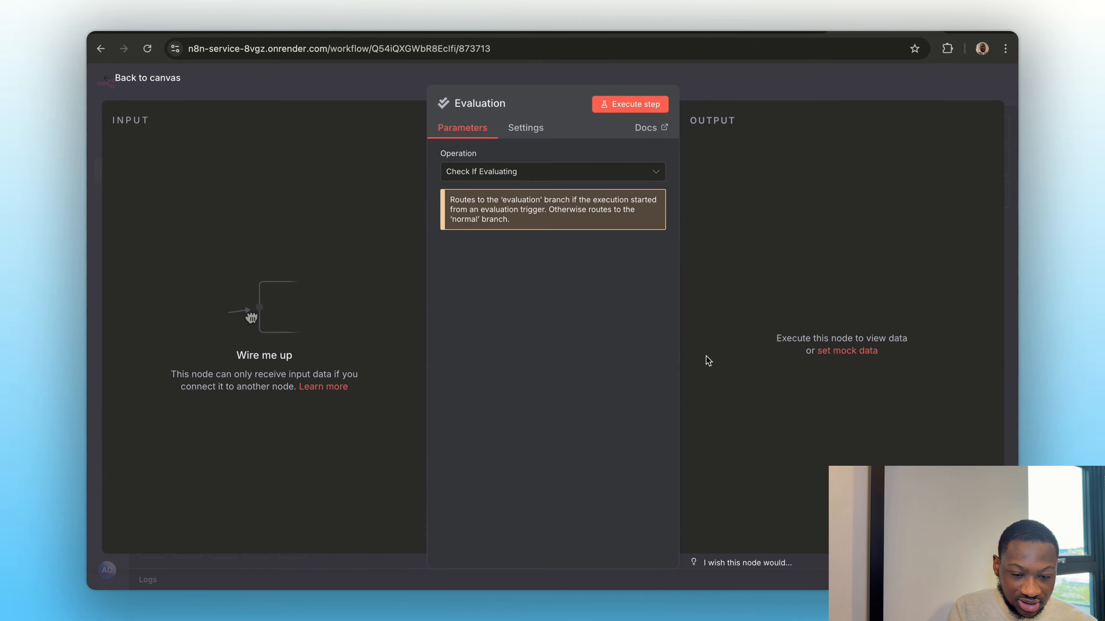
pyautogui.click(558, 179)
pyautogui.press('Escape')
pyautogui.moveTo(675, 344); pyautogui.dragTo(702, 354)
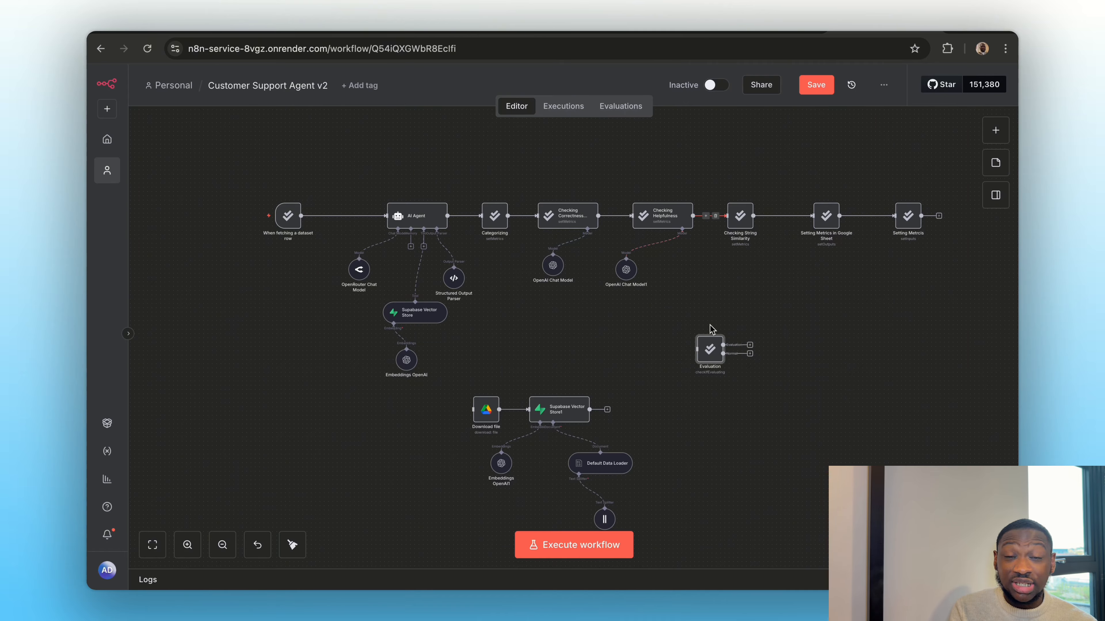
# Step: Examine the Evaluation and Normal branches of the Check If Evaluating node, delete the node and save the workflow
pyautogui.scroll(5, 723, 354)
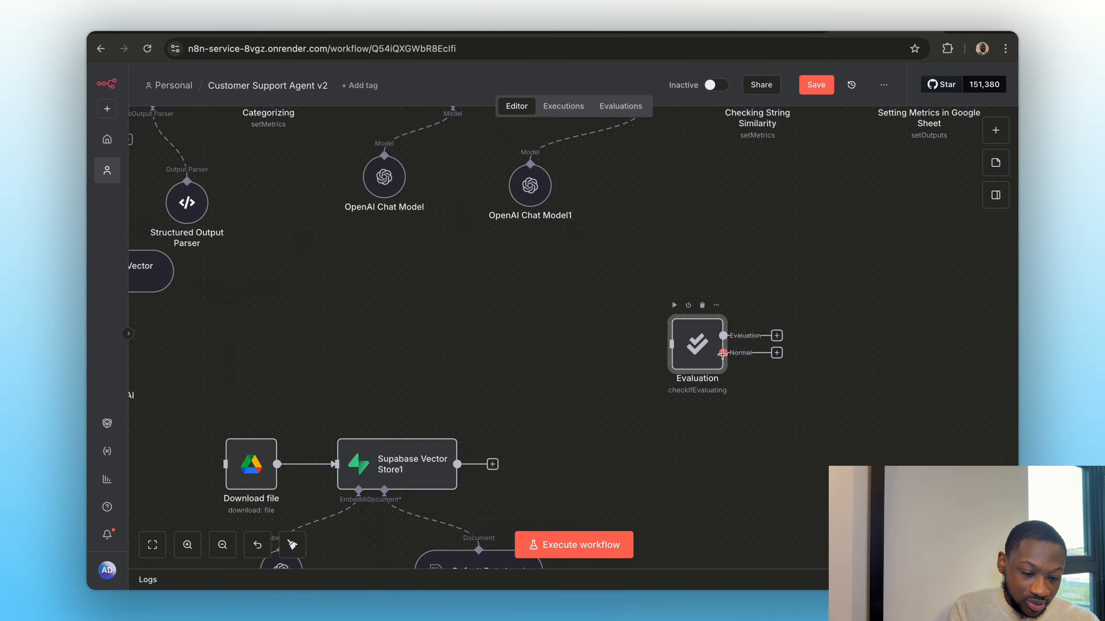
pyautogui.press('1')
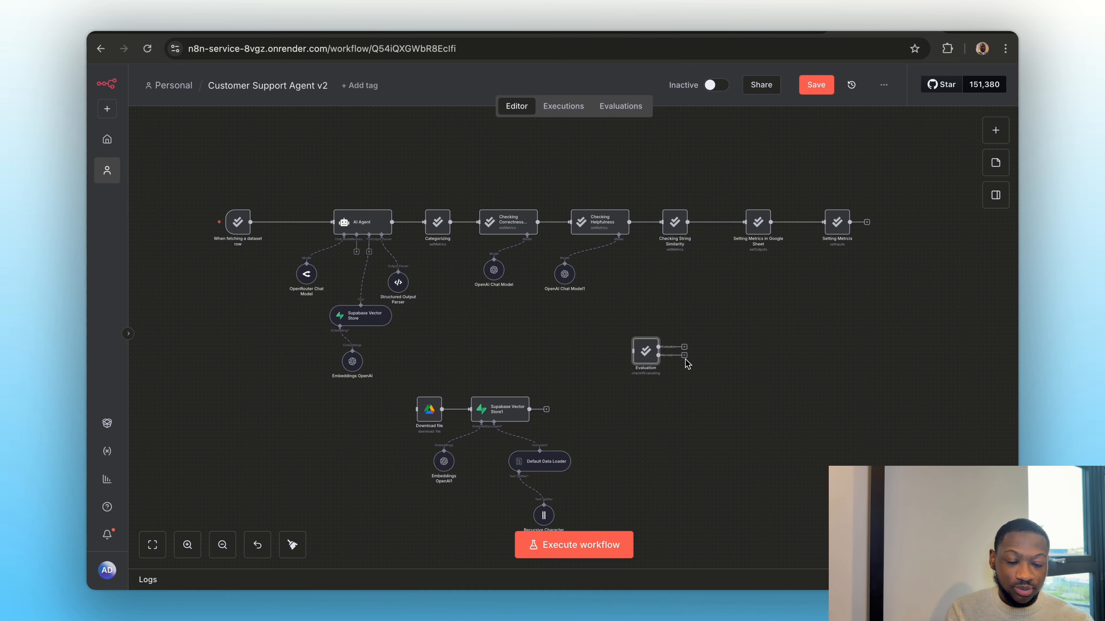
pyautogui.moveTo(621, 329); pyautogui.dragTo(714, 386)
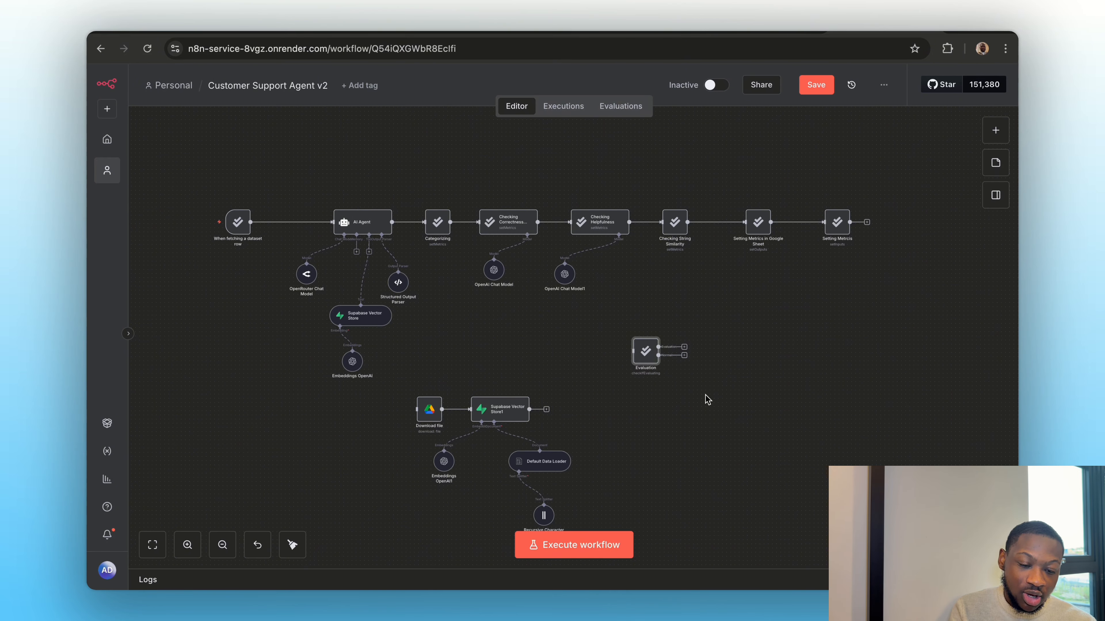
pyautogui.press('Delete')
pyautogui.hotkey('ctrl', 's')
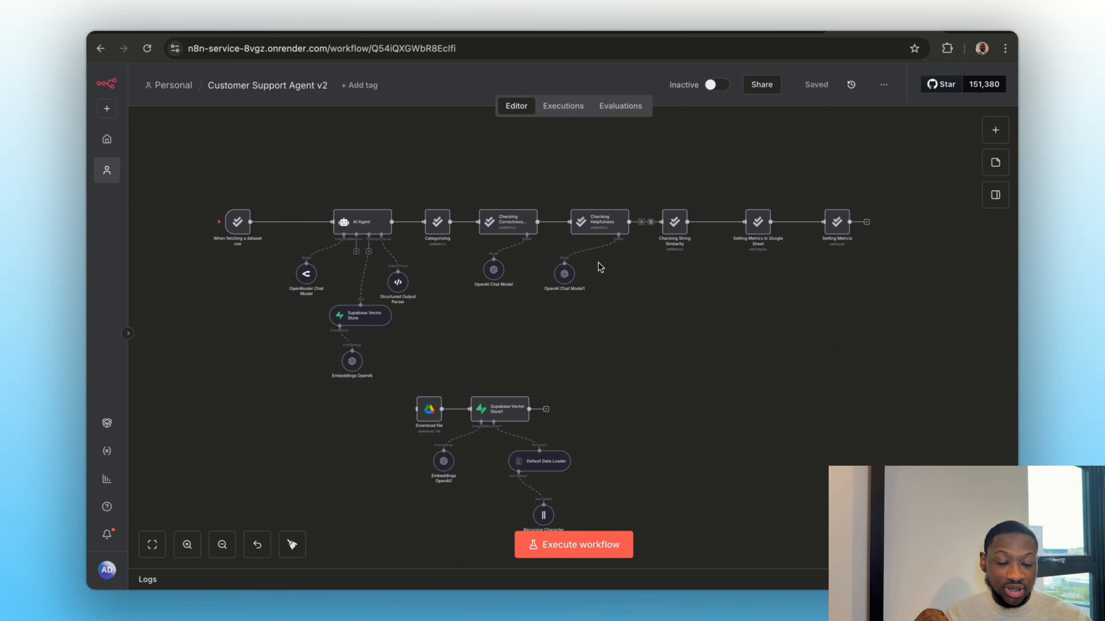
# Step: Review the Checking Correctness node's metric settings, then examine the expected_reply and actual_reply columns in the v2 Test Cases sheet
pyautogui.scroll(5, 601, 267)
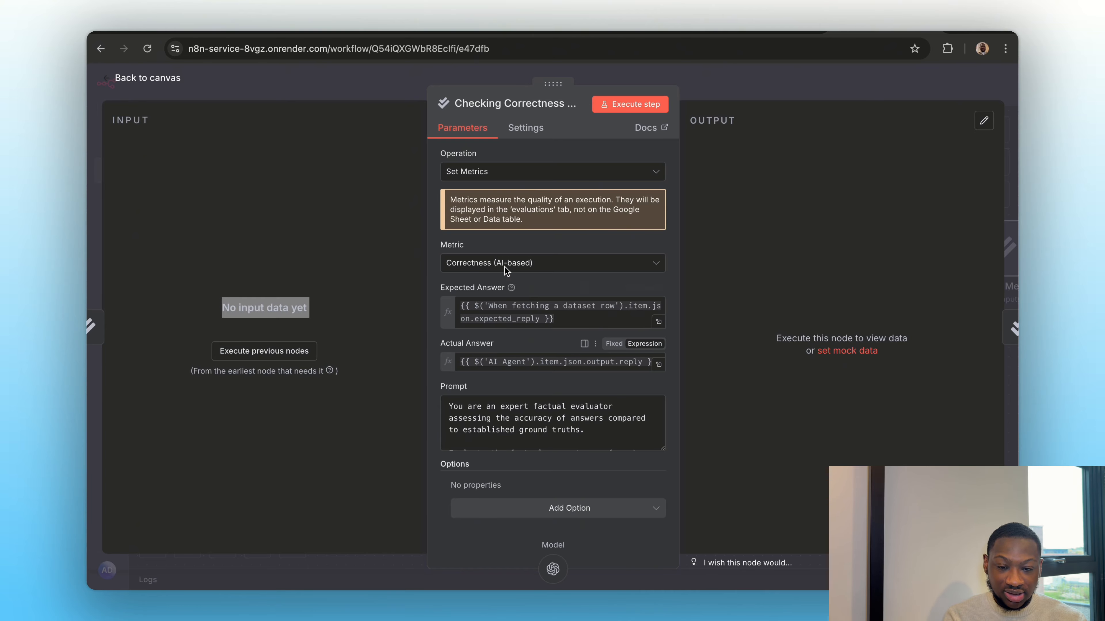
pyautogui.click(422, 32)
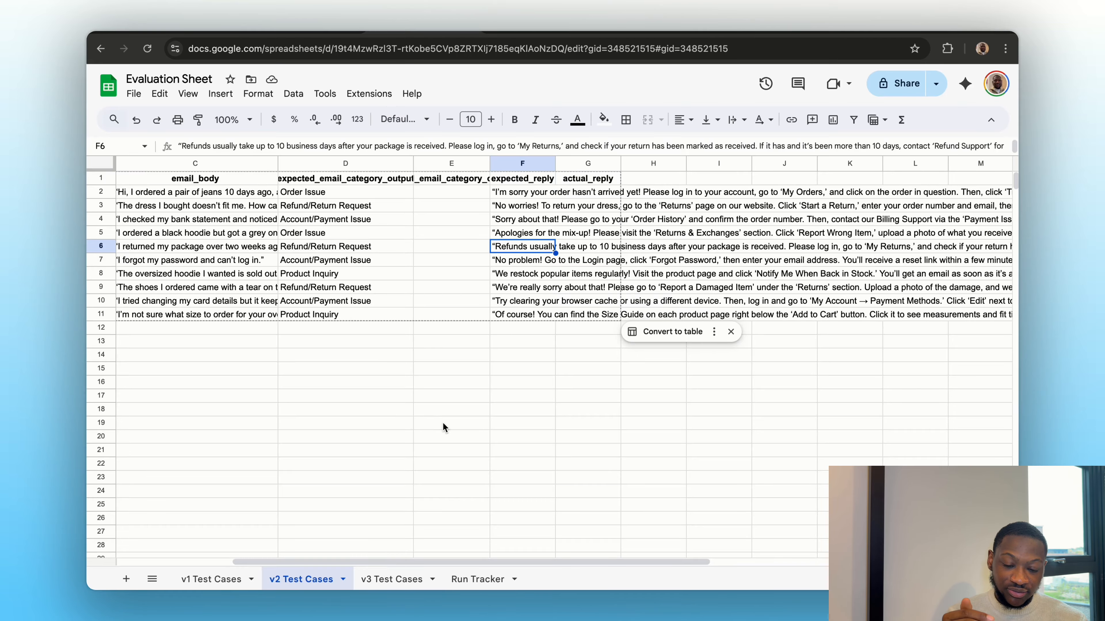
pyautogui.hscroll(2, 440, 358)
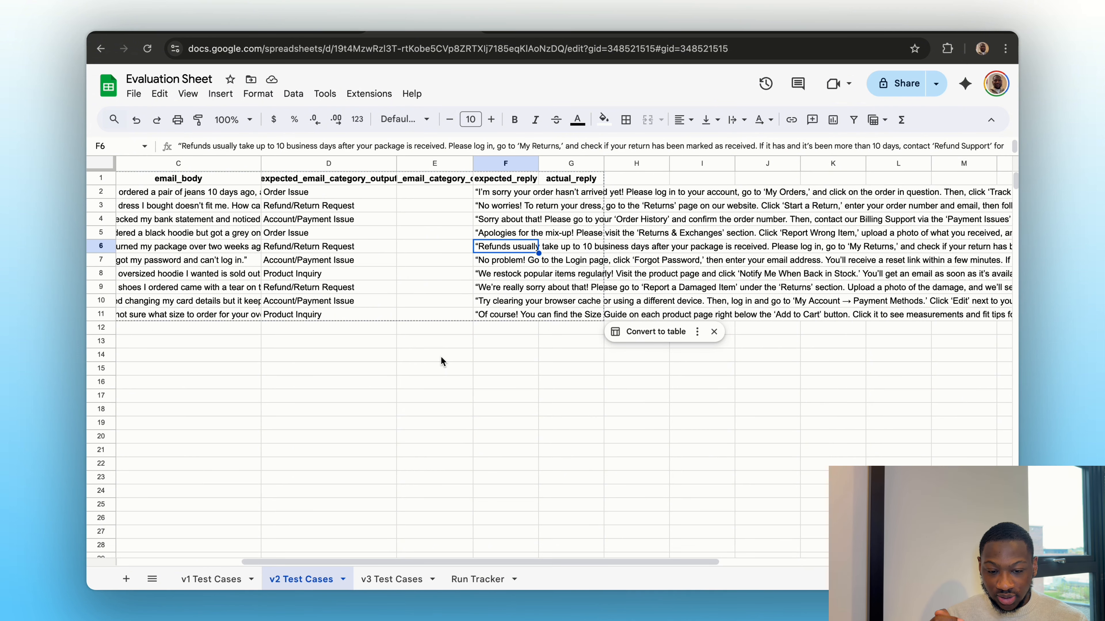
pyautogui.doubleClick(494, 194)
pyautogui.click(514, 304)
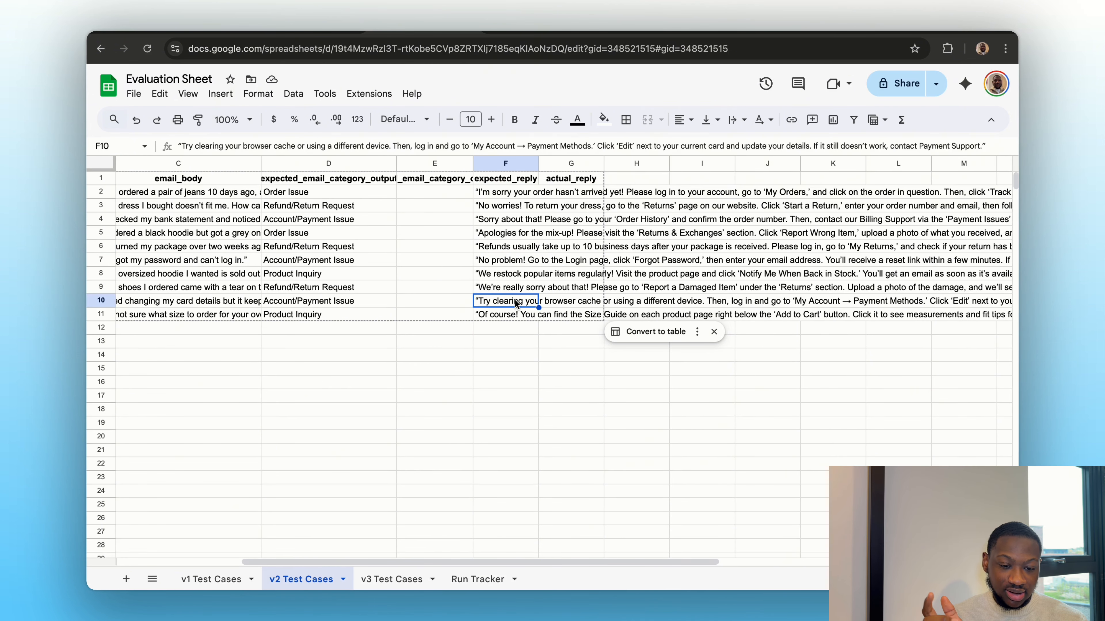
pyautogui.doubleClick(561, 192)
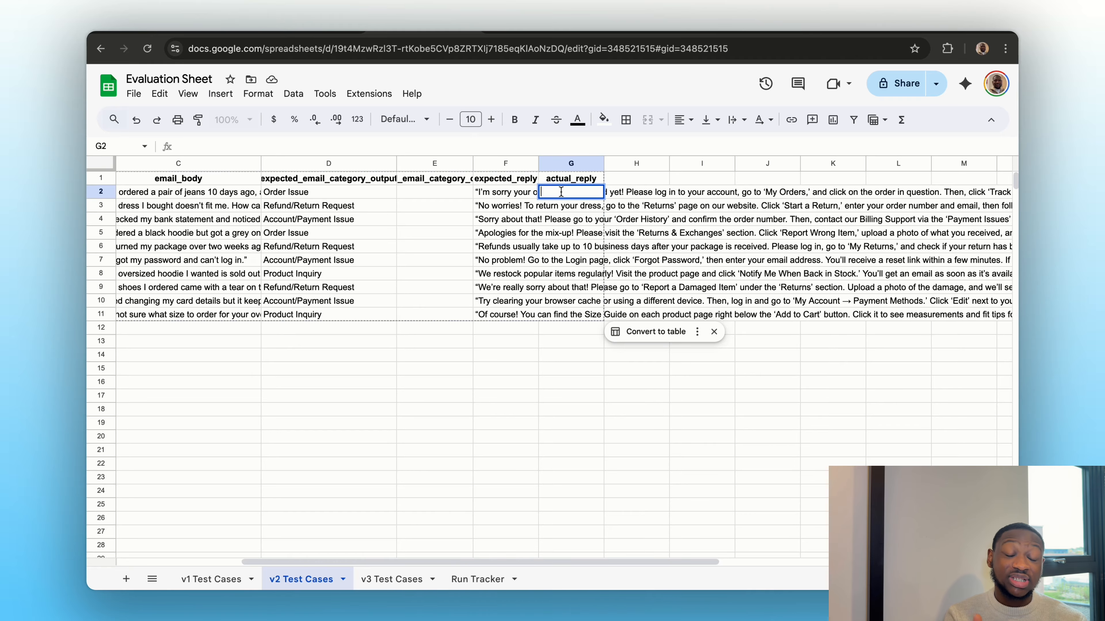
# Step: Highlight the expected_reply and actual_reply headers in the v2 Test Cases sheet, and return to the Checking Correctness node
pyautogui.click(564, 398)
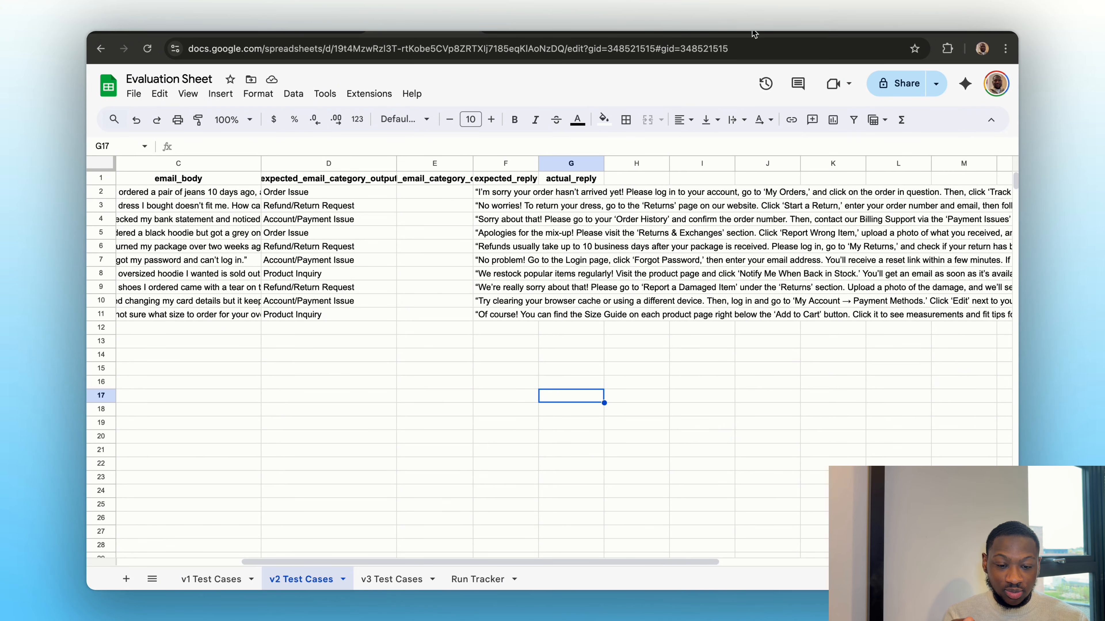
pyautogui.moveTo(504, 180); pyautogui.dragTo(585, 179)
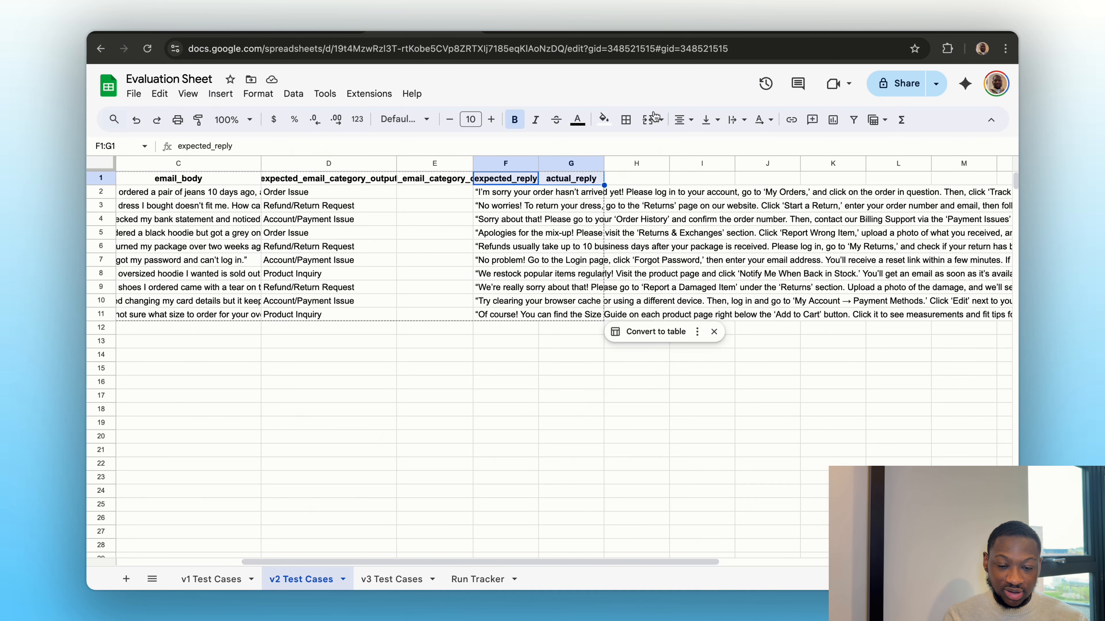
pyautogui.click(836, 28)
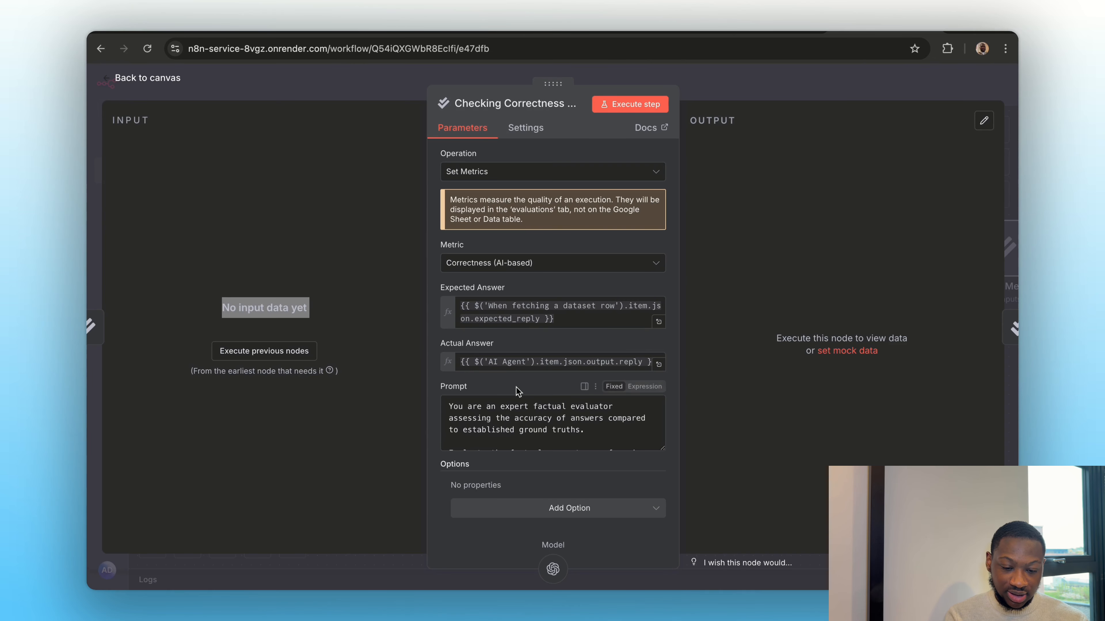
# Step: Read the Checking Correctness node's evaluation prompt in the expression editor, then go back to the canvas
pyautogui.scroll(-1, 516, 390)
pyautogui.scroll(-2, 530, 433)
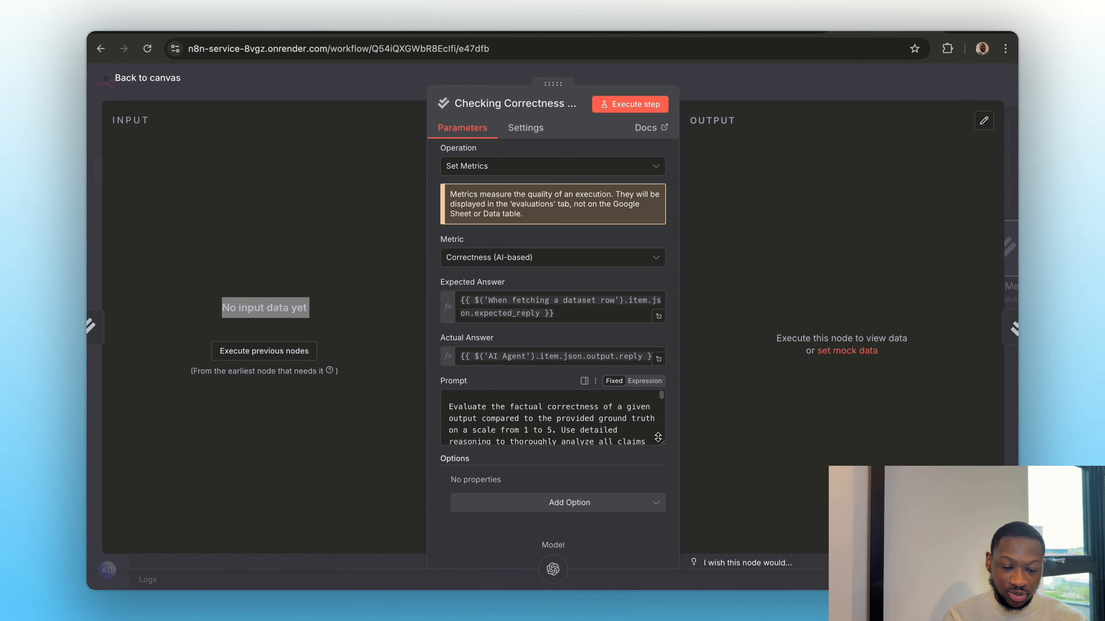
pyautogui.click(645, 381)
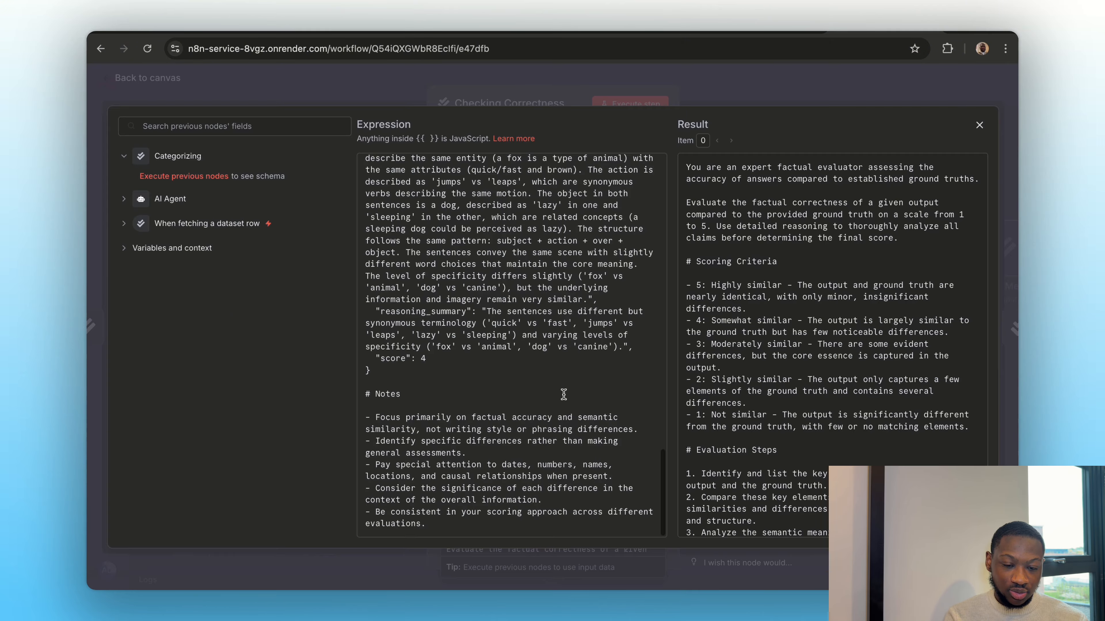
pyautogui.scroll(10, 563, 394)
pyautogui.press('Escape')
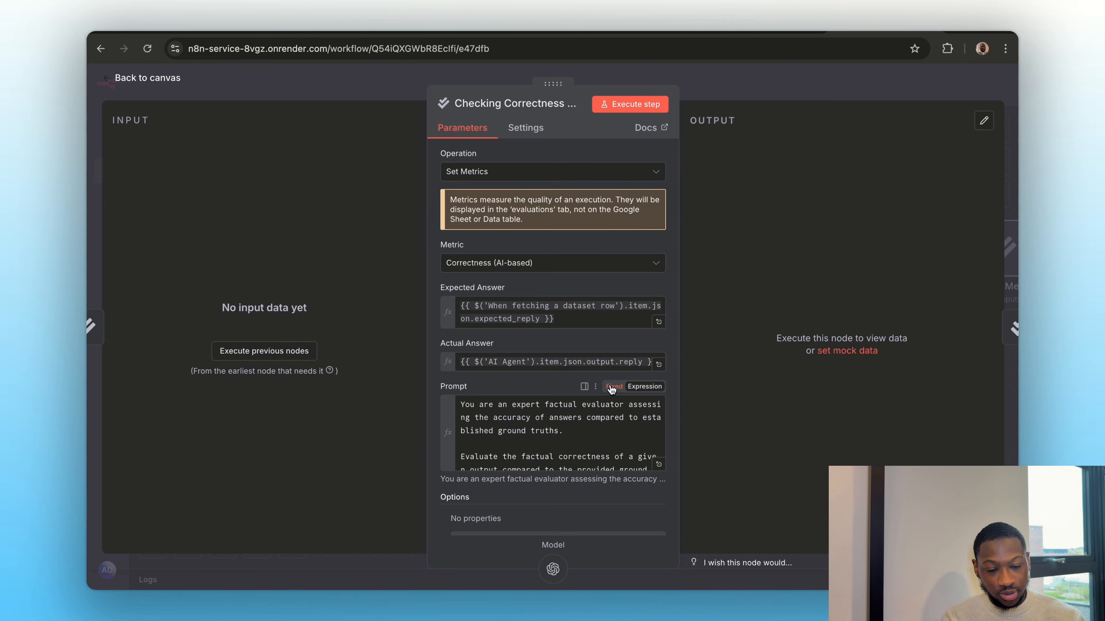
pyautogui.press('Escape')
# Step: Open the Checking Helpfulness node and read its full evaluation prompt as an expression, including scoring criteria and notes
pyautogui.hscroll(3, 688, 344)
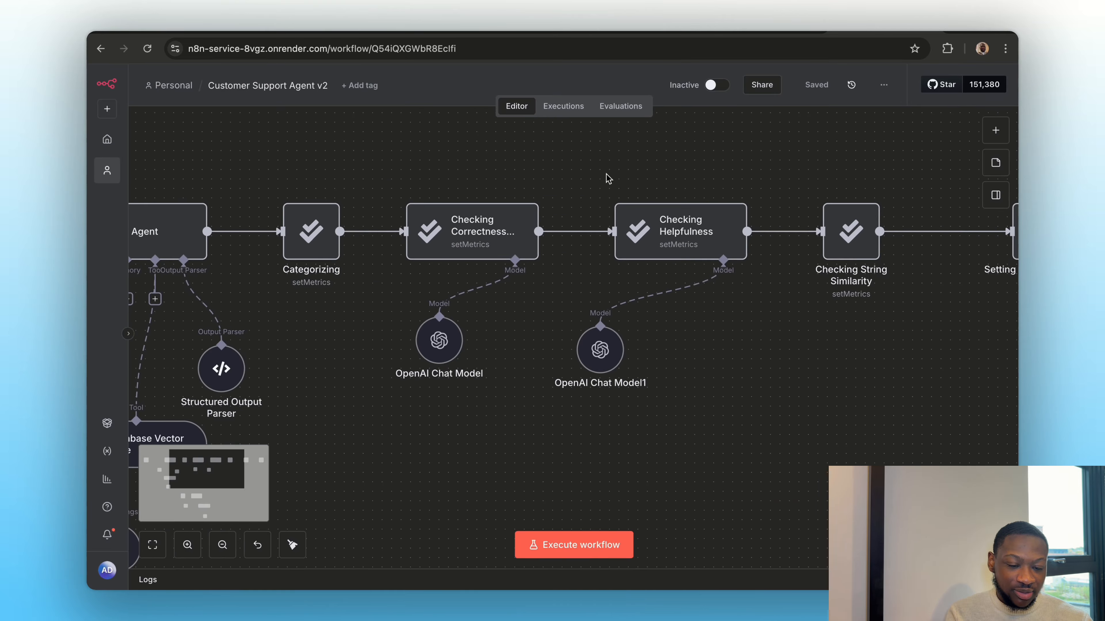
pyautogui.hscroll(1, 738, 375)
pyautogui.hscroll(1, 738, 375)
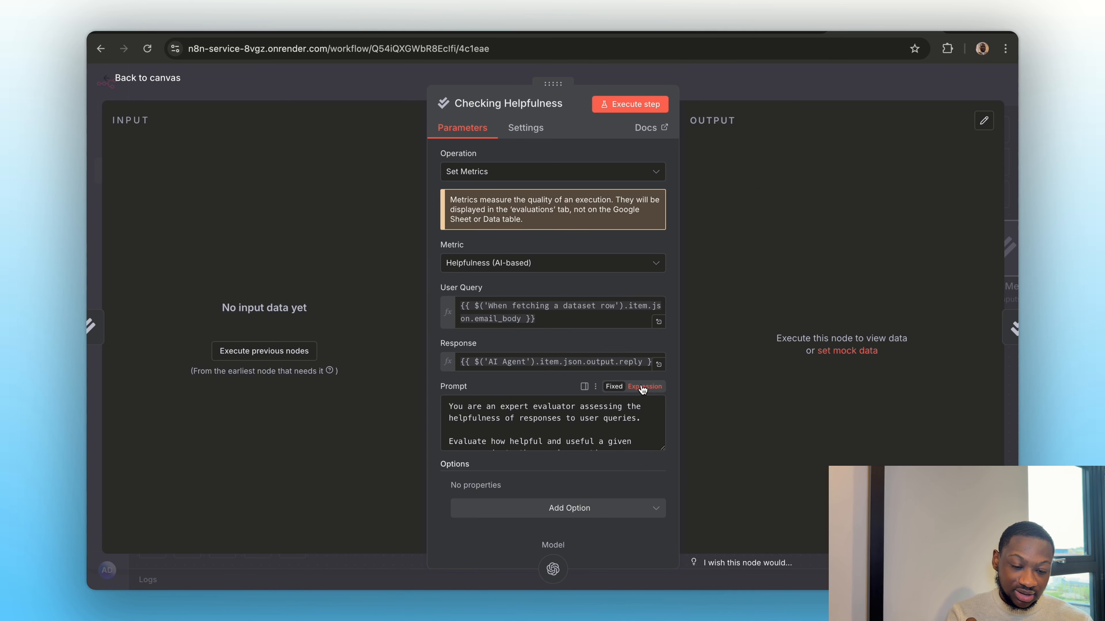
pyautogui.click(644, 387)
pyautogui.click(659, 464)
pyautogui.scroll(-12, 508, 355)
pyautogui.scroll(-5, 508, 355)
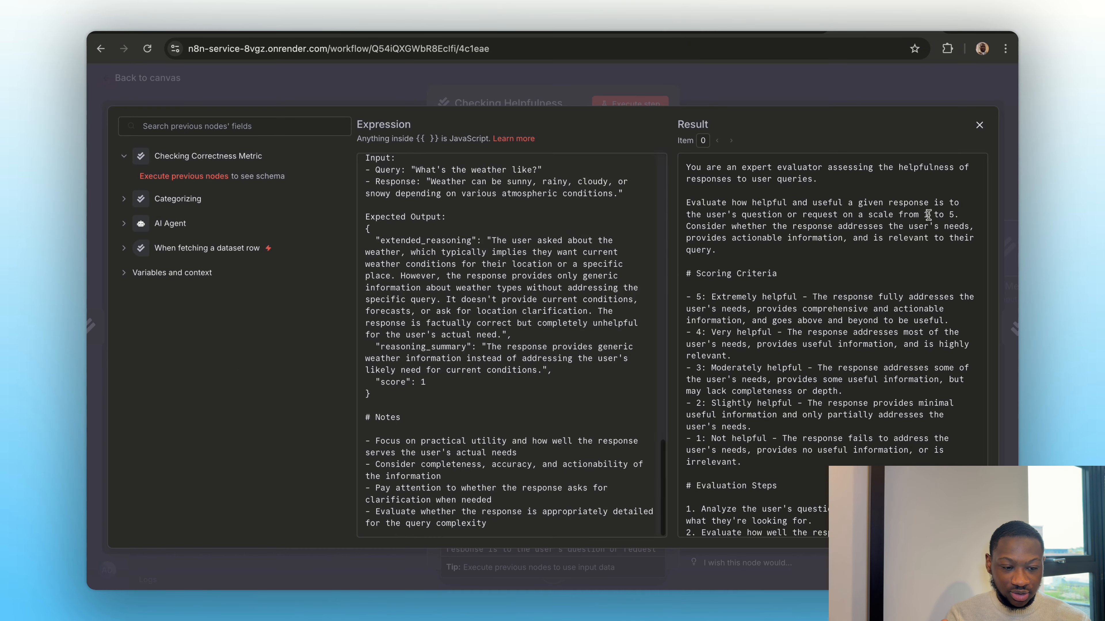
pyautogui.click(979, 125)
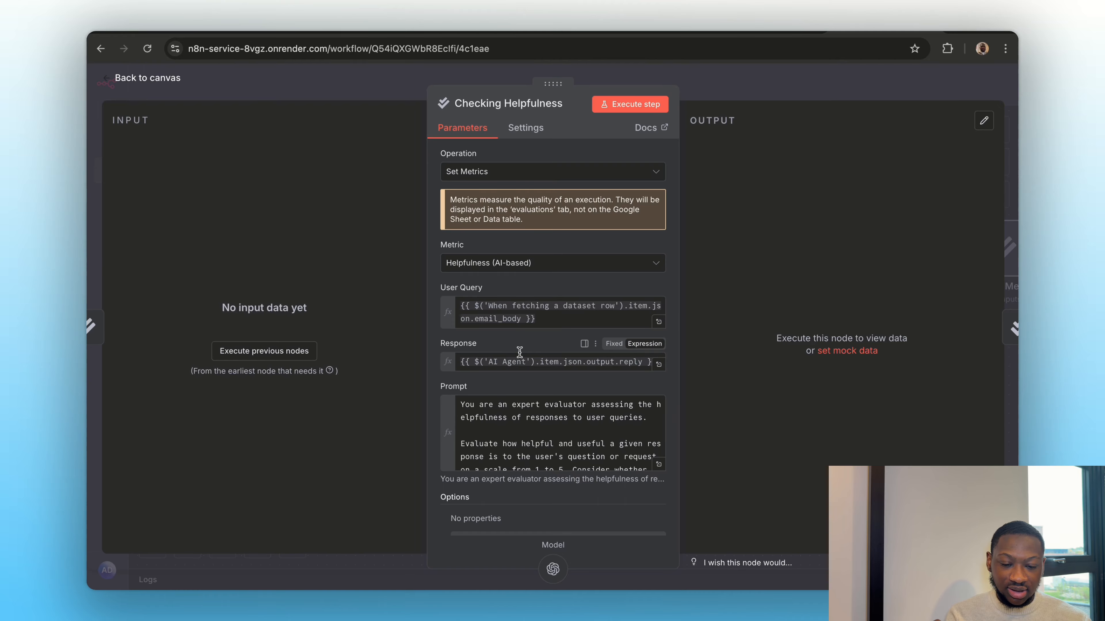
# Step: Consult the email_body and reply columns in the v2 Test Cases sheet that relate to the helpfulness metric
pyautogui.click(423, 32)
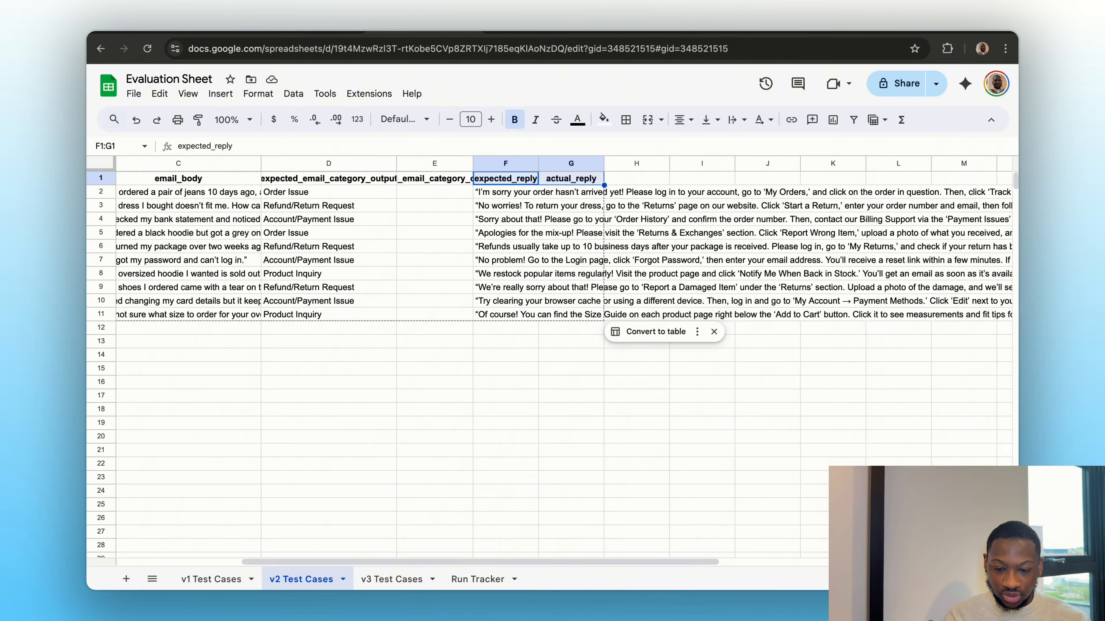
pyautogui.hscroll(-5, 261, 278)
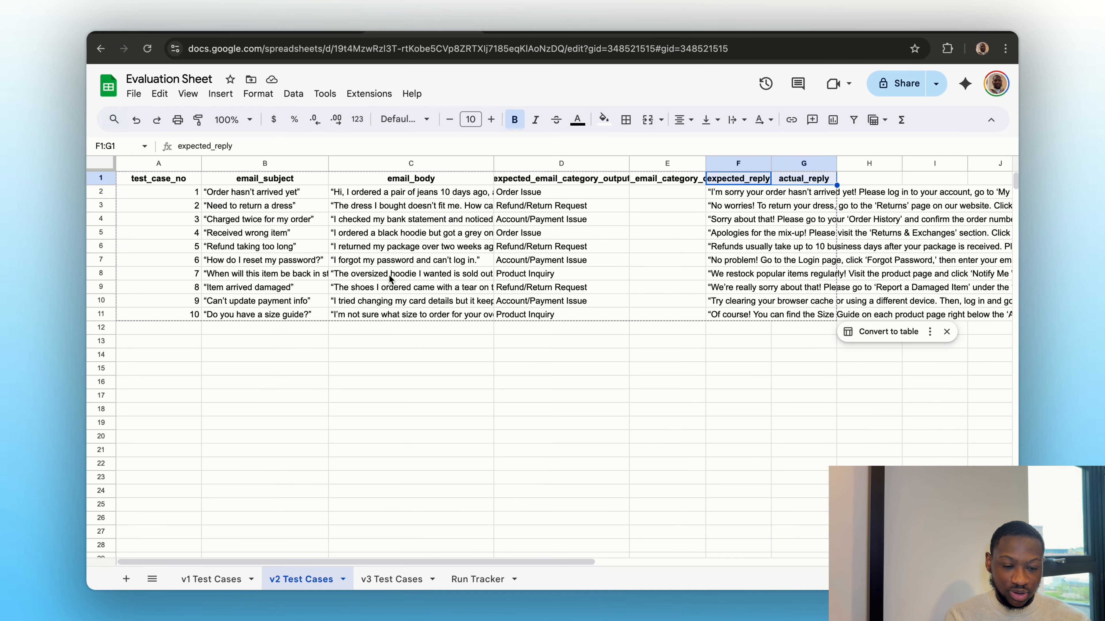
pyautogui.hscroll(10, 387, 277)
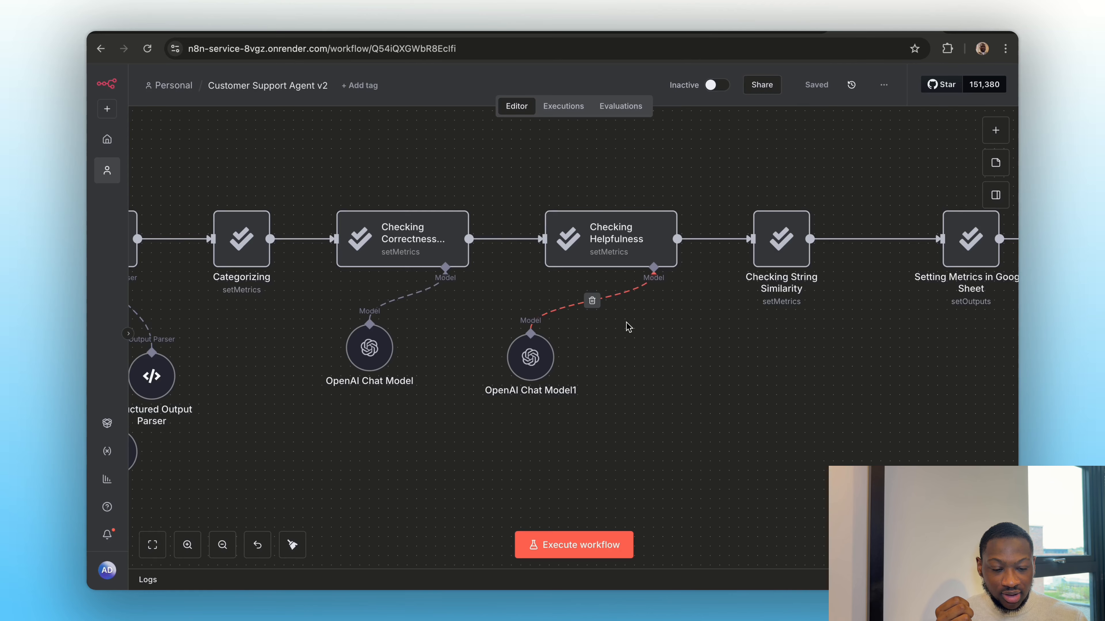
# Step: Review the Checking String Similarity node's expected and actual answer settings against the reply columns in the v2 Test Cases sheet
pyautogui.hscroll(5, 628, 327)
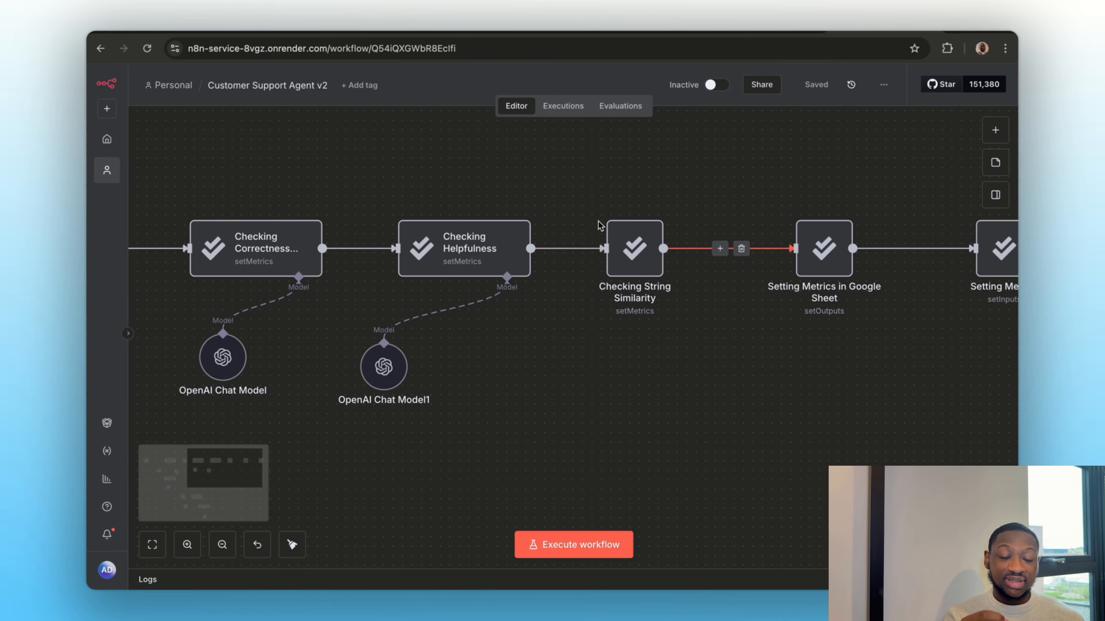
pyautogui.scroll(-2, 599, 225)
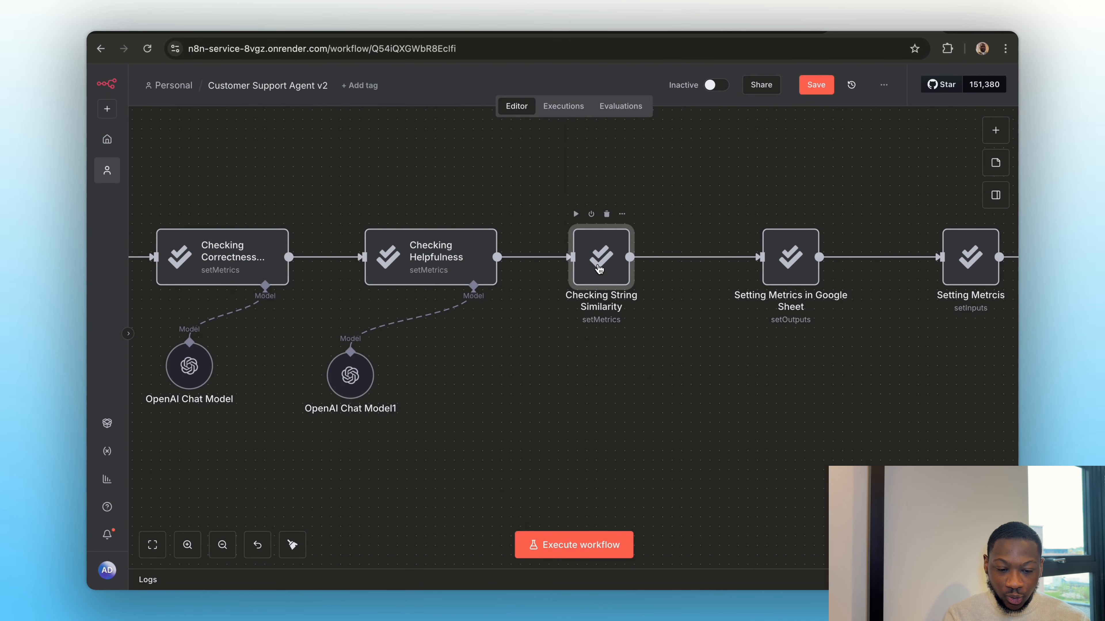
pyautogui.doubleClick(599, 268)
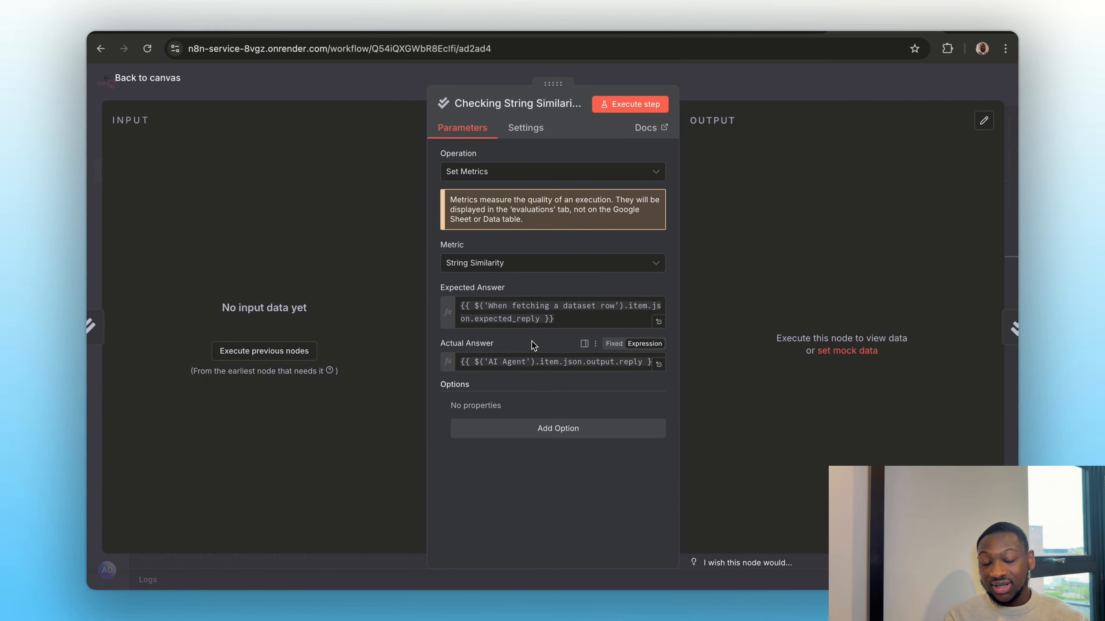
pyautogui.click(423, 34)
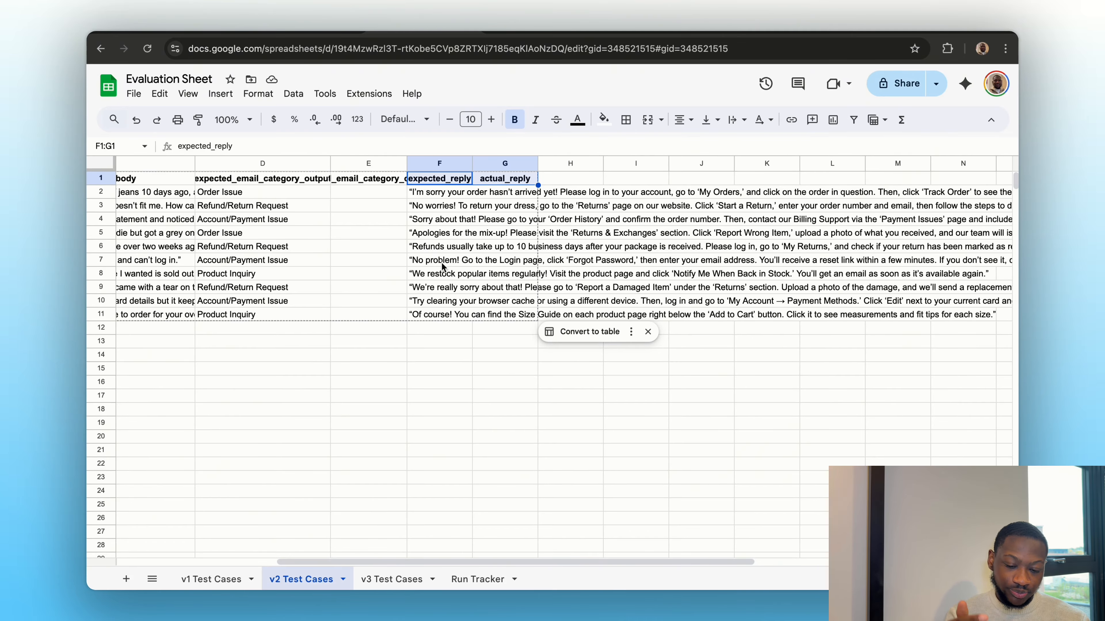
pyautogui.click(866, 36)
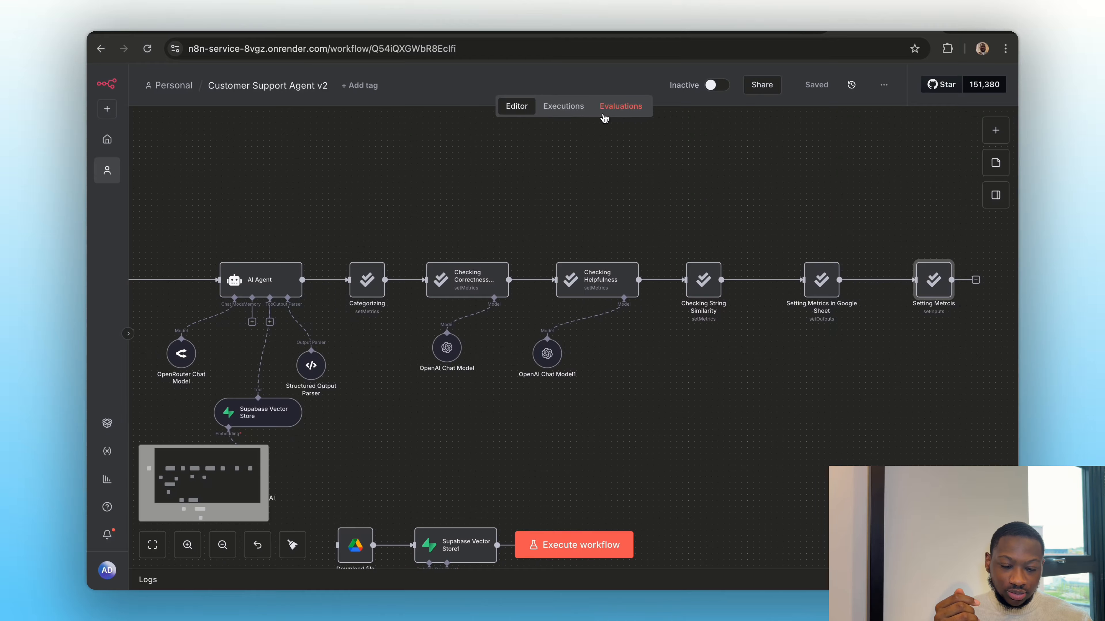
# Step: Look over the whole v2 node chain and its test cases, then run the evaluation for Customer Support Agent v2
pyautogui.scroll(-5, 592, 192)
pyautogui.scroll(3, 591, 192)
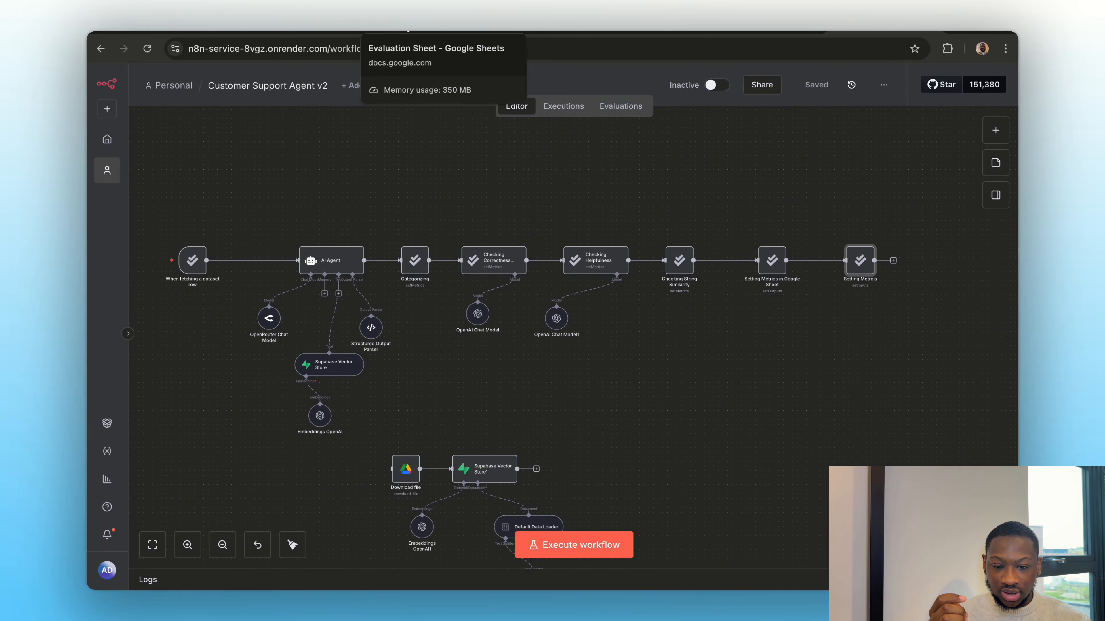
pyautogui.click(481, 34)
pyautogui.hscroll(-6, 293, 249)
pyautogui.click(863, 34)
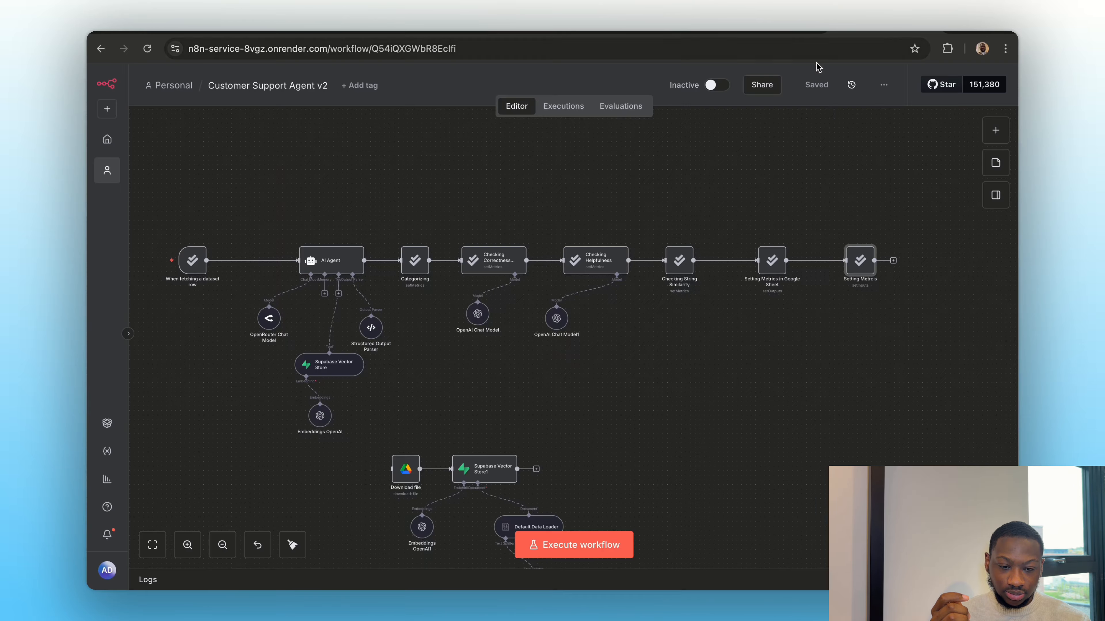
pyautogui.click(614, 108)
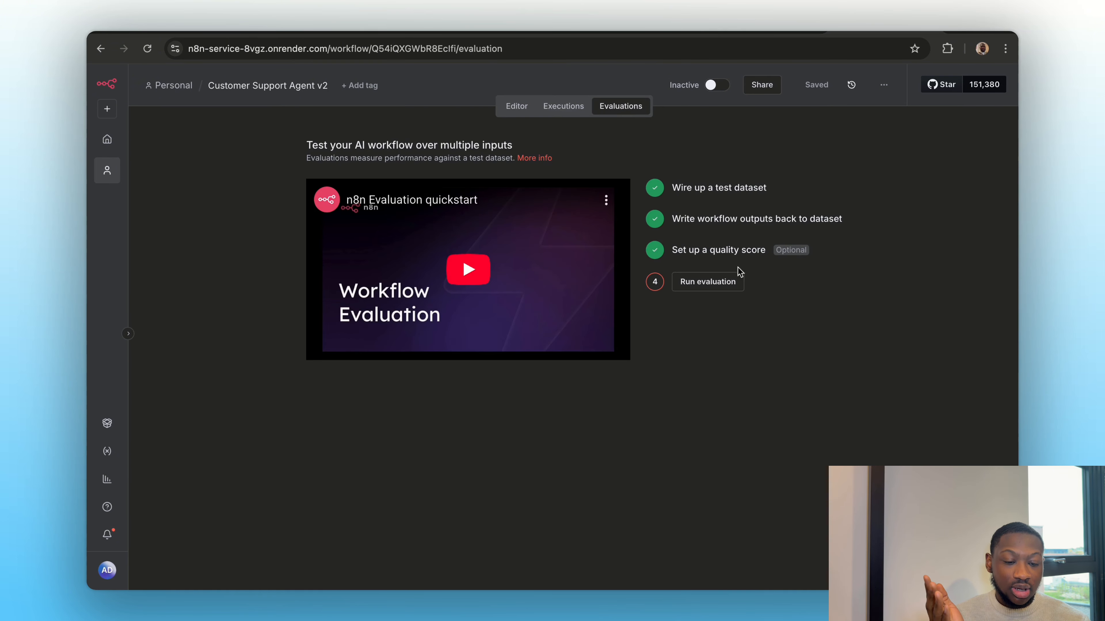
pyautogui.click(708, 283)
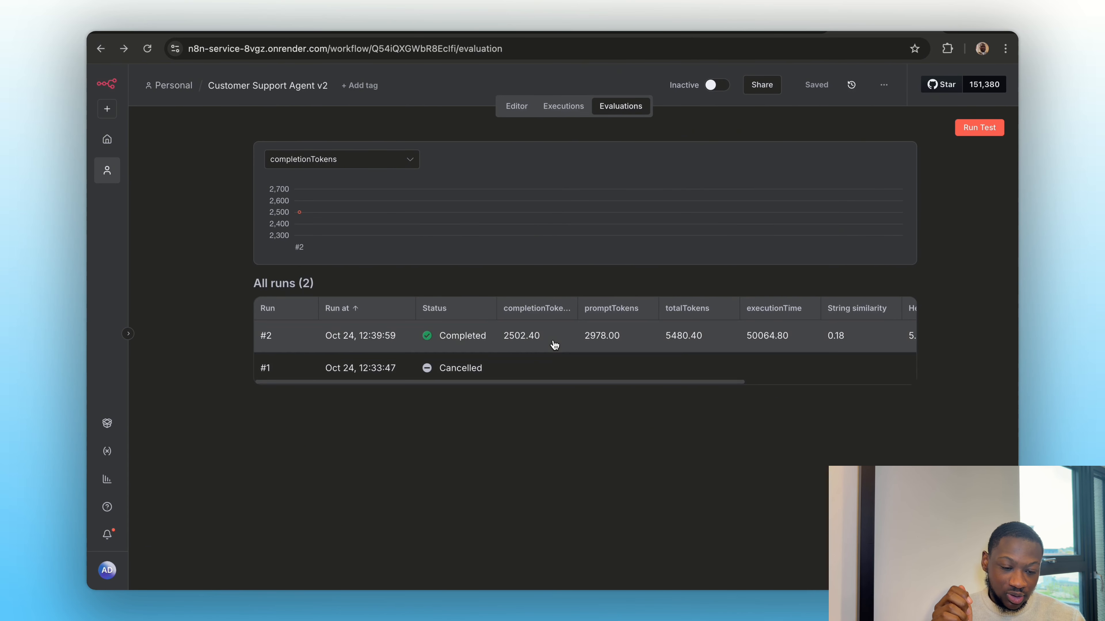
# Step: Examine the string similarity, helpfulness, correctness and categorization scores for run #2, overall and per test case
pyautogui.hscroll(3, 555, 343)
pyautogui.hscroll(5, 554, 344)
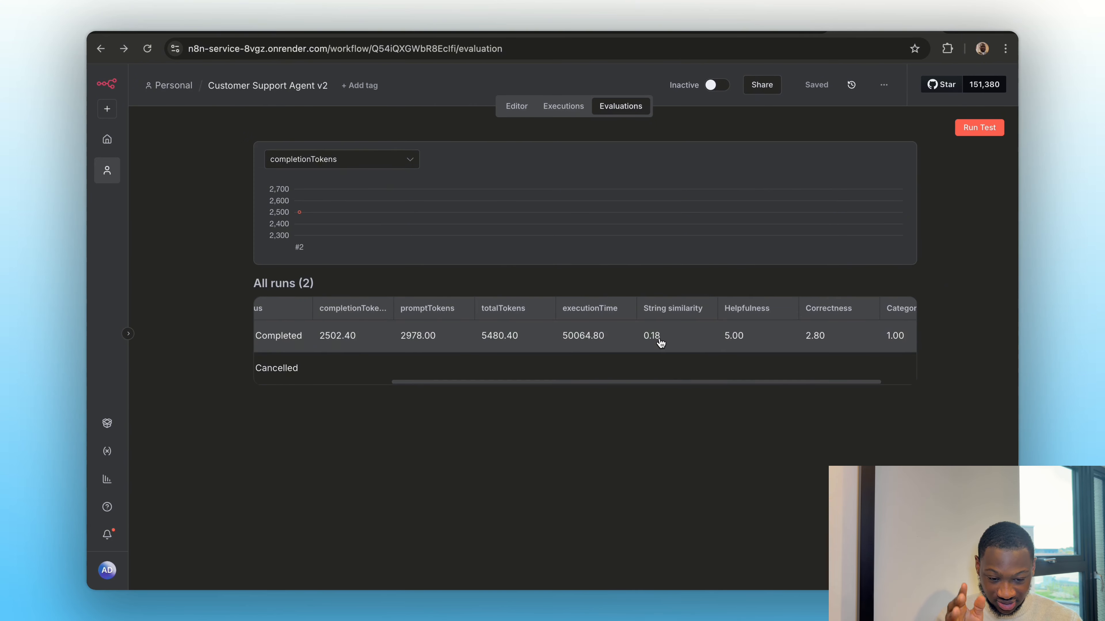
pyautogui.hscroll(2, 654, 342)
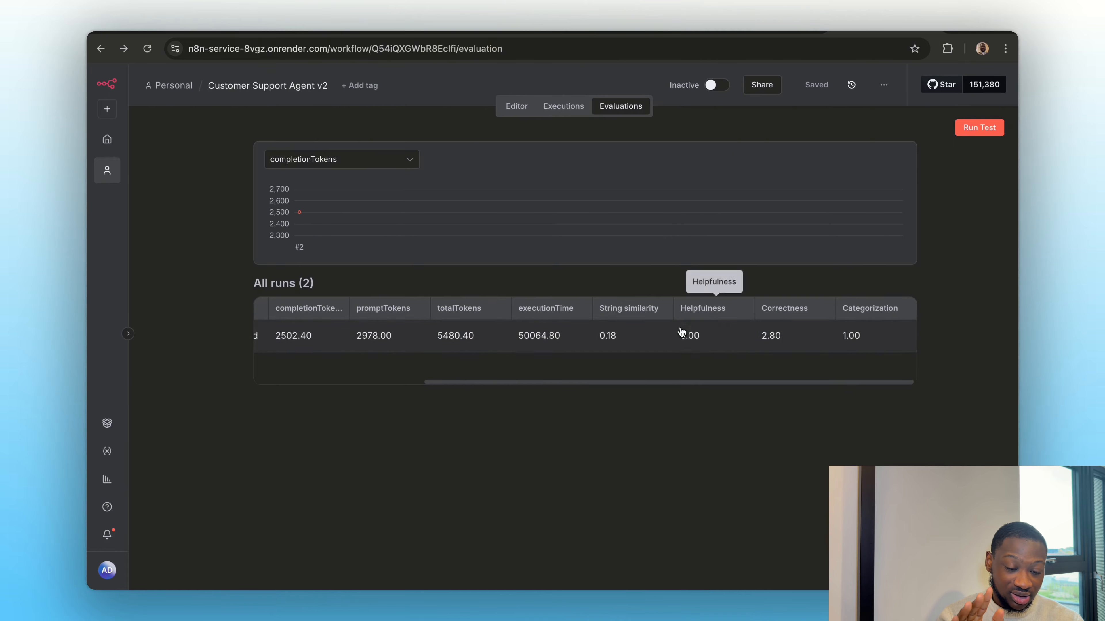
pyautogui.click(583, 346)
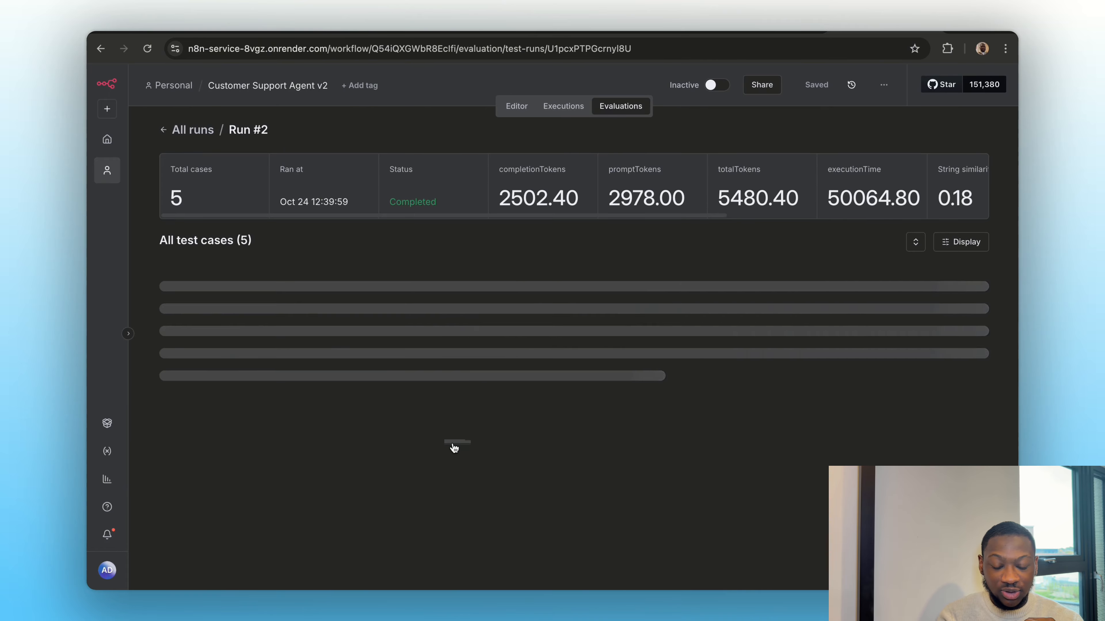
pyautogui.hscroll(10, 492, 367)
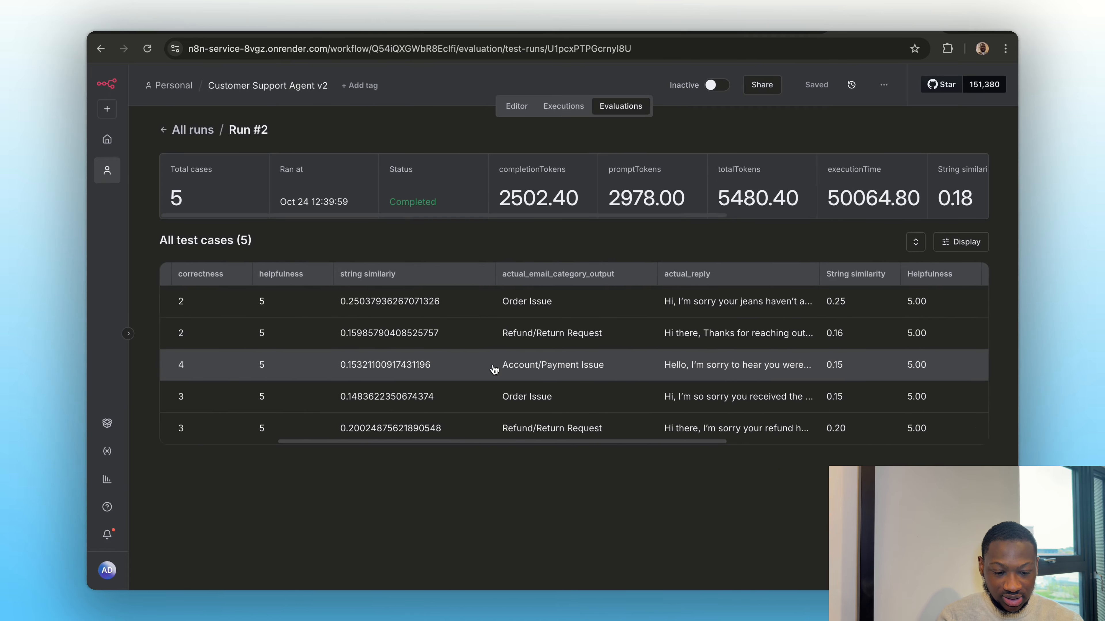
pyautogui.hscroll(10, 626, 418)
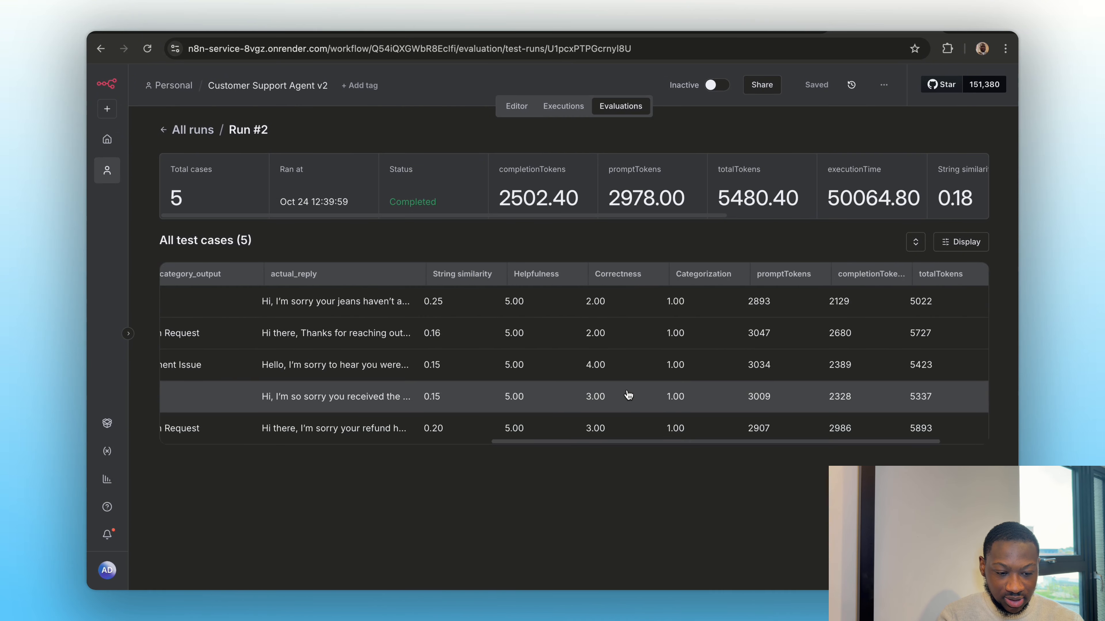
# Step: Compare the expected_reply and actual_reply texts of the first test cases in the v2 Test Cases sheet
pyautogui.click(401, 35)
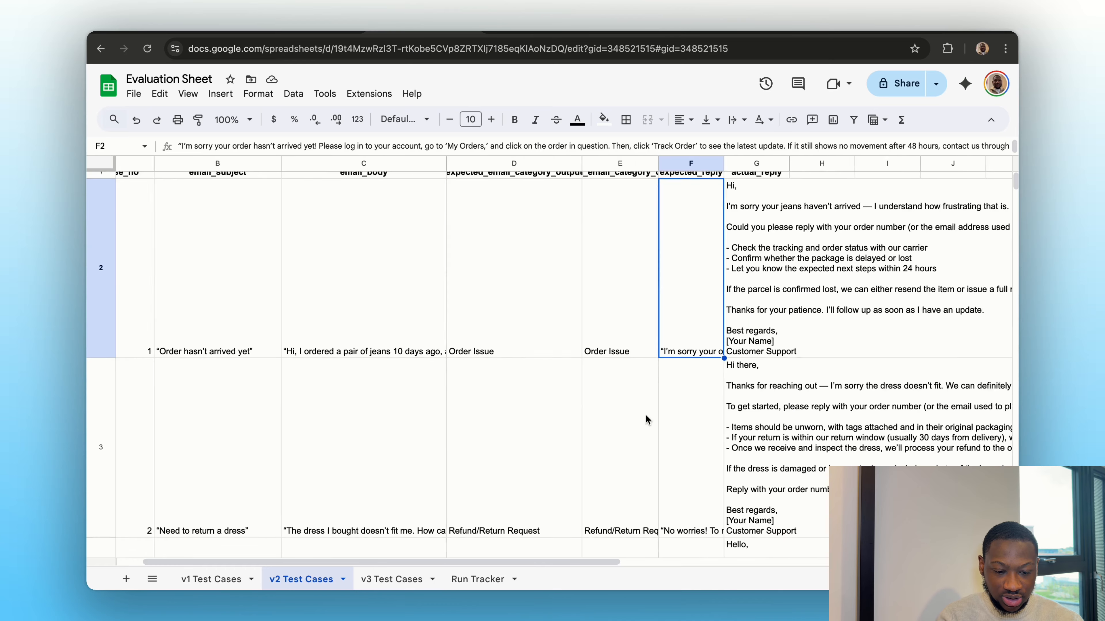
pyautogui.hscroll(7, 645, 420)
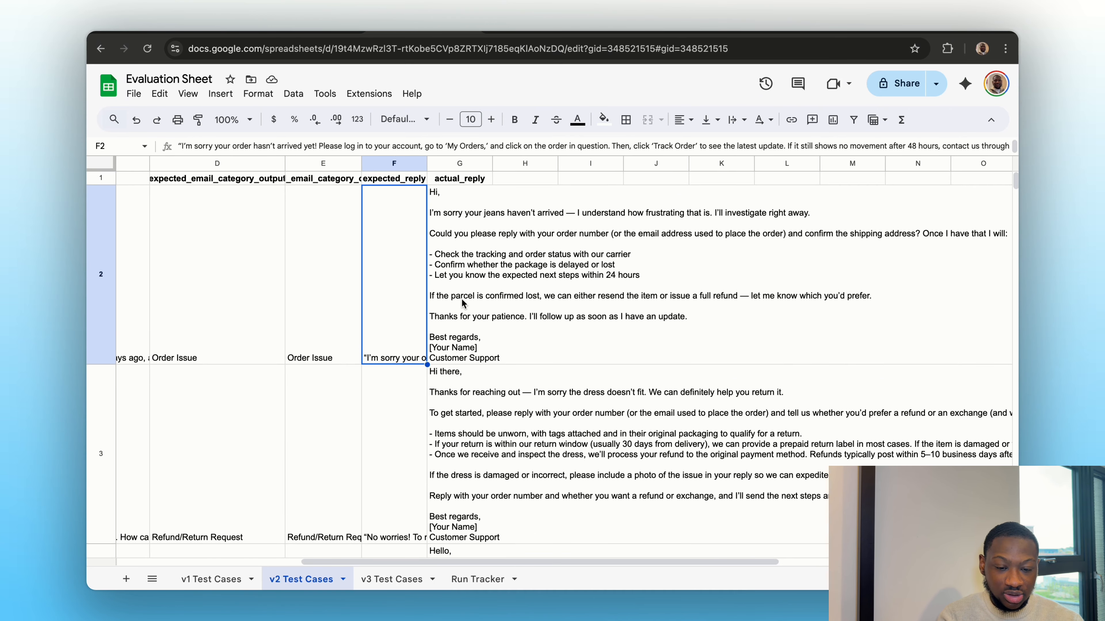
pyautogui.doubleClick(462, 301)
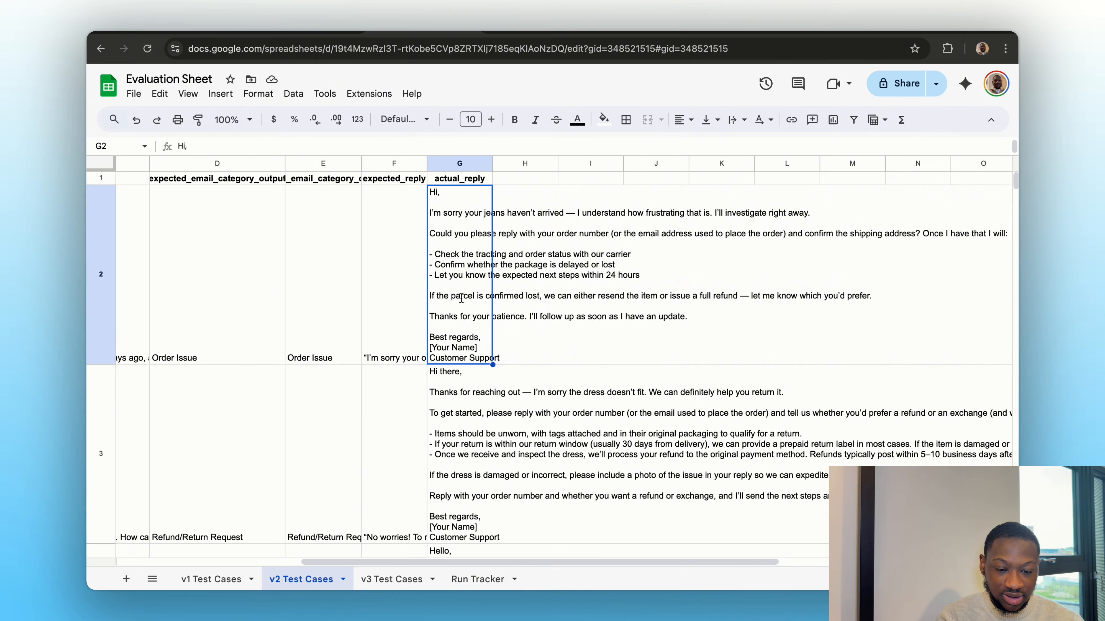
pyautogui.doubleClick(386, 286)
pyautogui.click(279, 300)
pyautogui.doubleClick(449, 299)
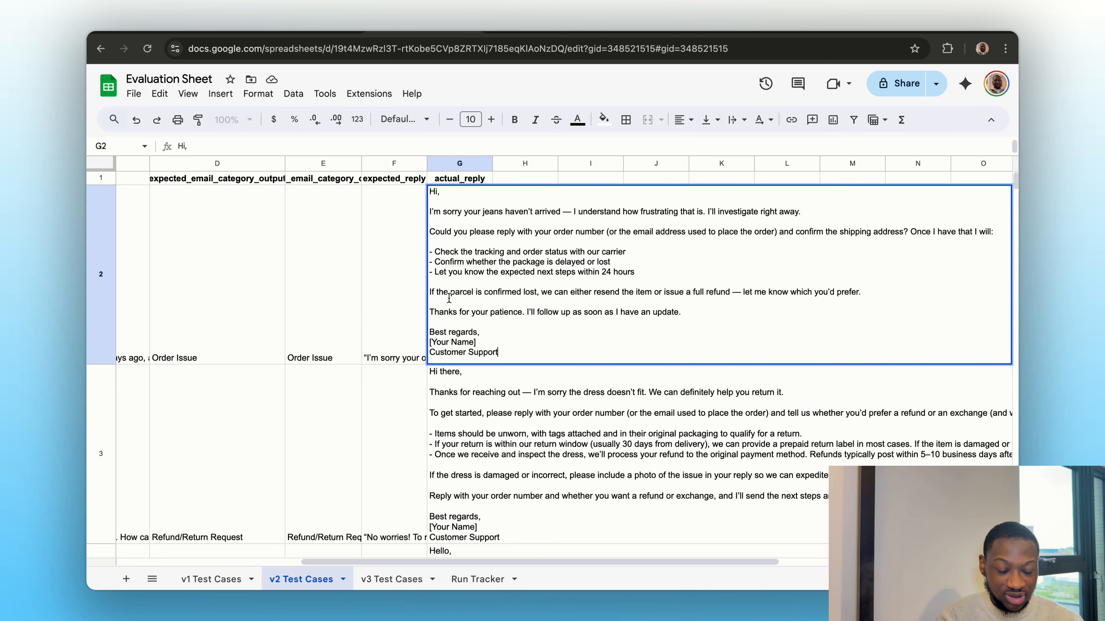
pyautogui.doubleClick(395, 303)
pyautogui.click(463, 423)
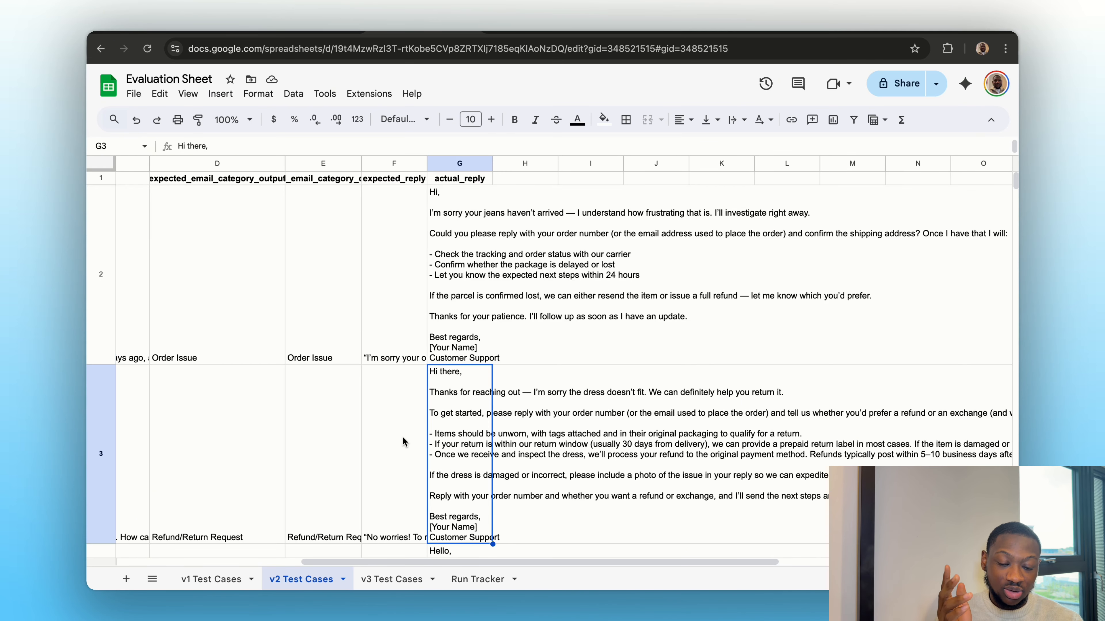
pyautogui.scroll(-5, 403, 441)
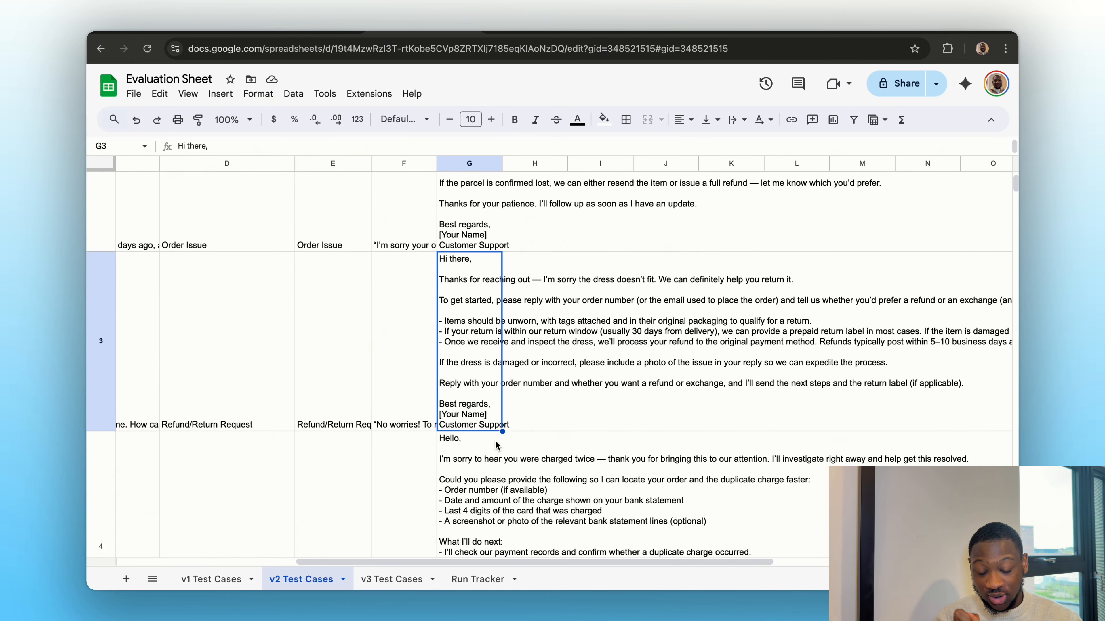
# Step: Add run 2 to the Run Tracker sheet with "nothing changed, base v2 workflow" as its changes_made entry
pyautogui.click(474, 579)
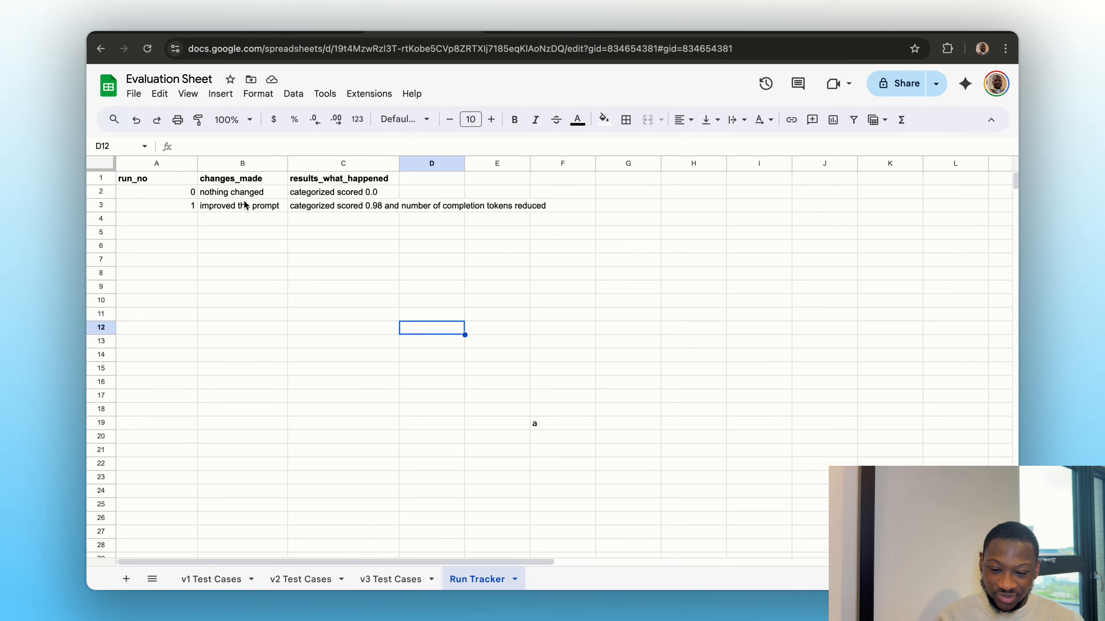
pyautogui.click(179, 220)
pyautogui.write('2')
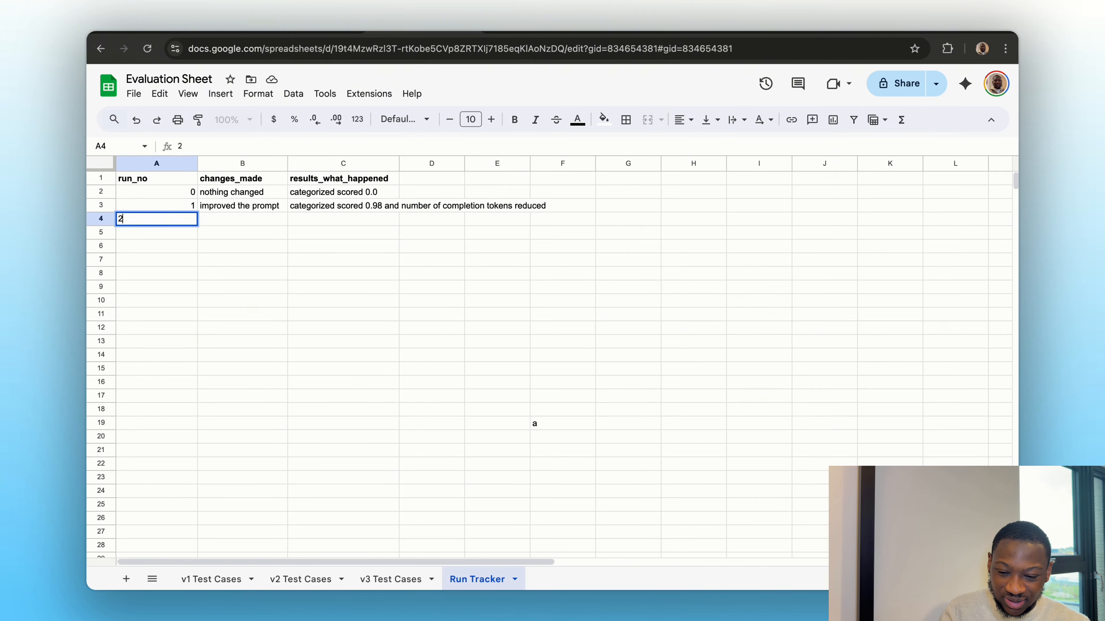
pyautogui.click(238, 315)
pyautogui.click(230, 221)
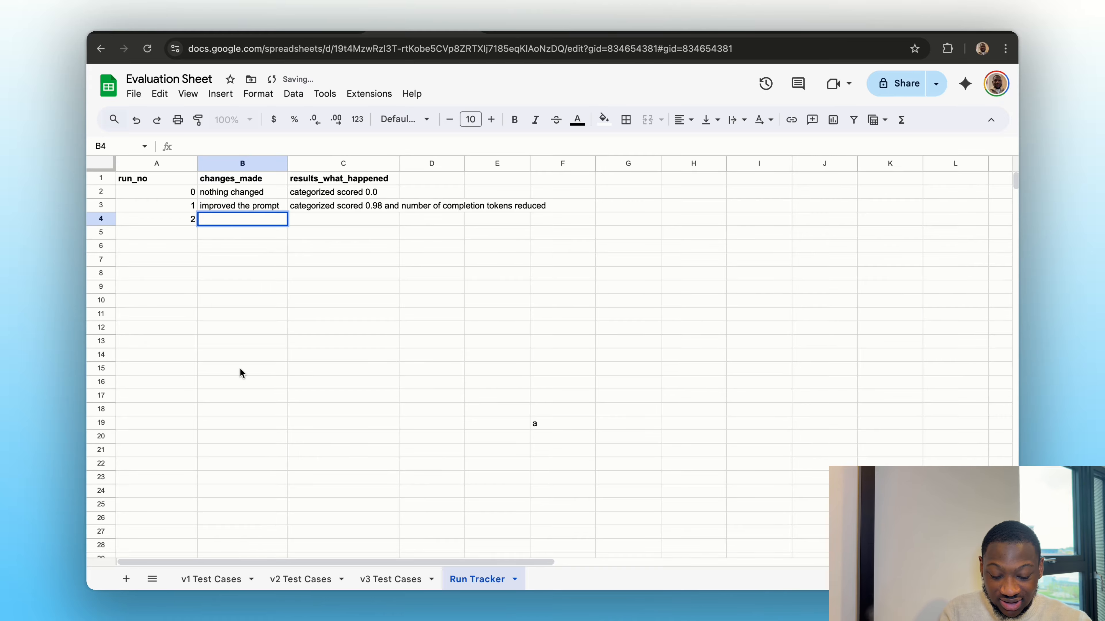
pyautogui.write('nothin')
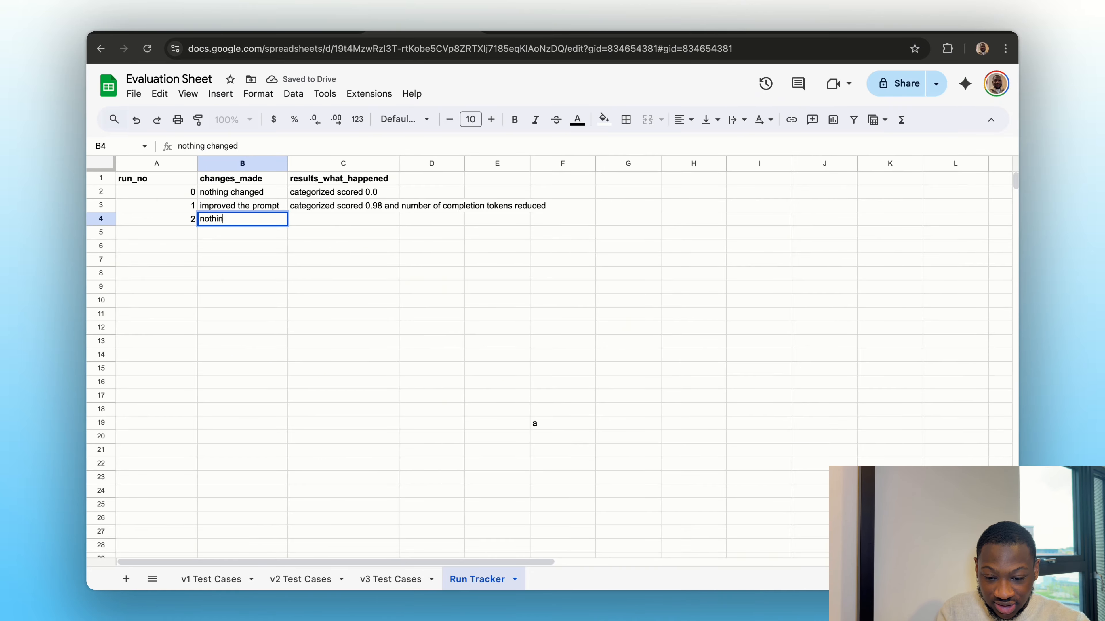
pyautogui.write('g changed, base v2')
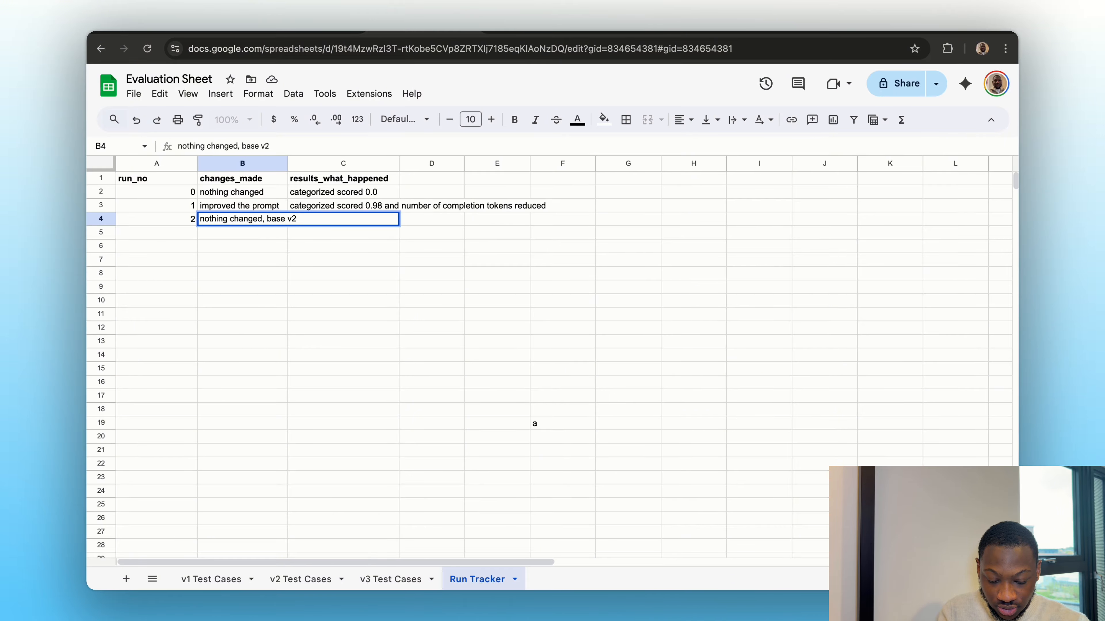
pyautogui.write(' workflow')
# Step: Enter "categroized, helpfulness was good however correctness and string similarity was low" as run 2's results_what_happened
pyautogui.press('Tab')
pyautogui.press('Return')
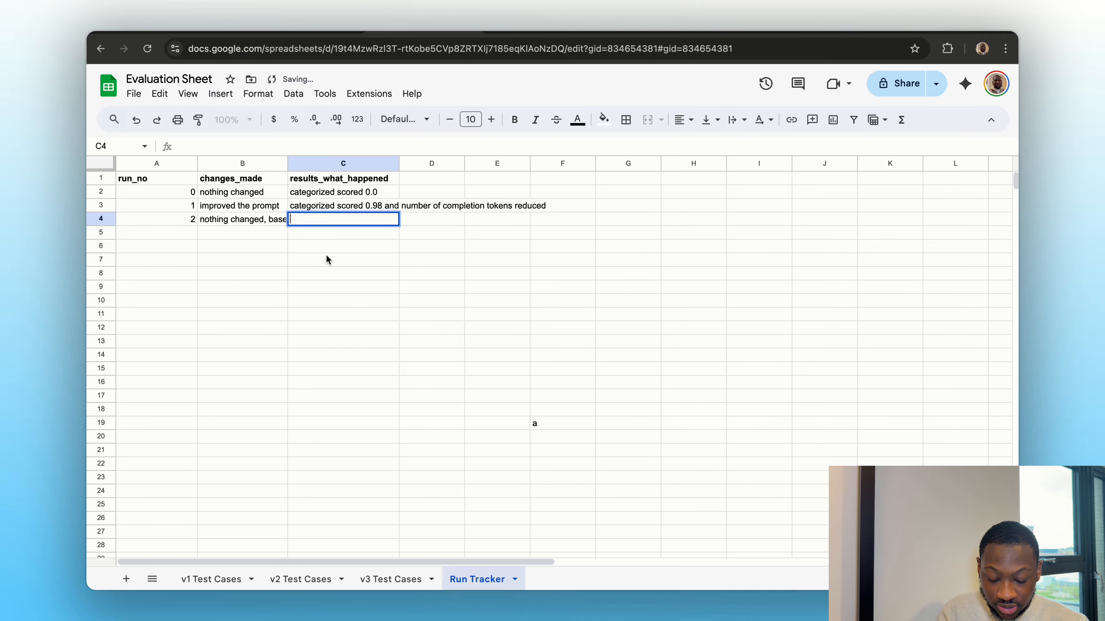
pyautogui.write('categroized, helof')
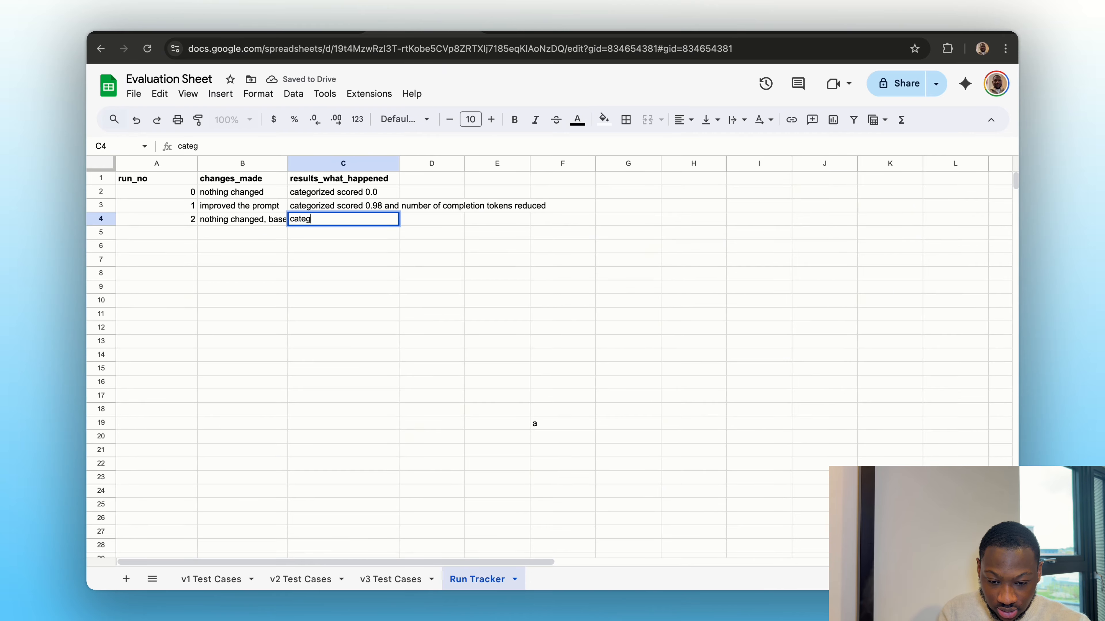
pyautogui.press('BackSpace')
pyautogui.press('BackSpace')
pyautogui.write('pfulness was good howve')
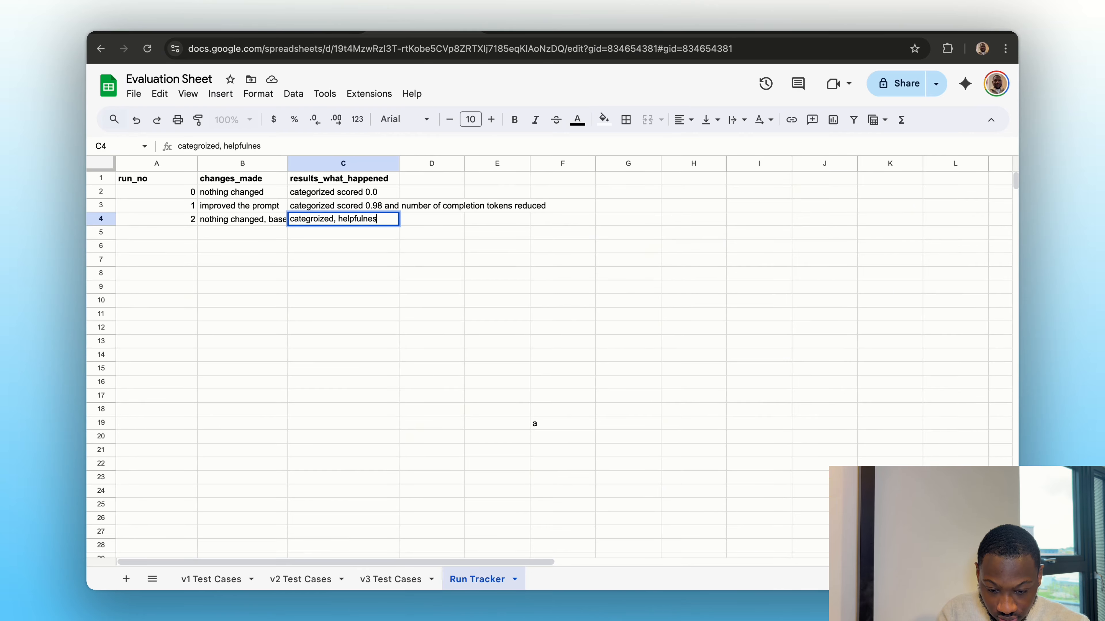
pyautogui.press('BackSpace')
pyautogui.press('BackSpace')
pyautogui.write('ever c')
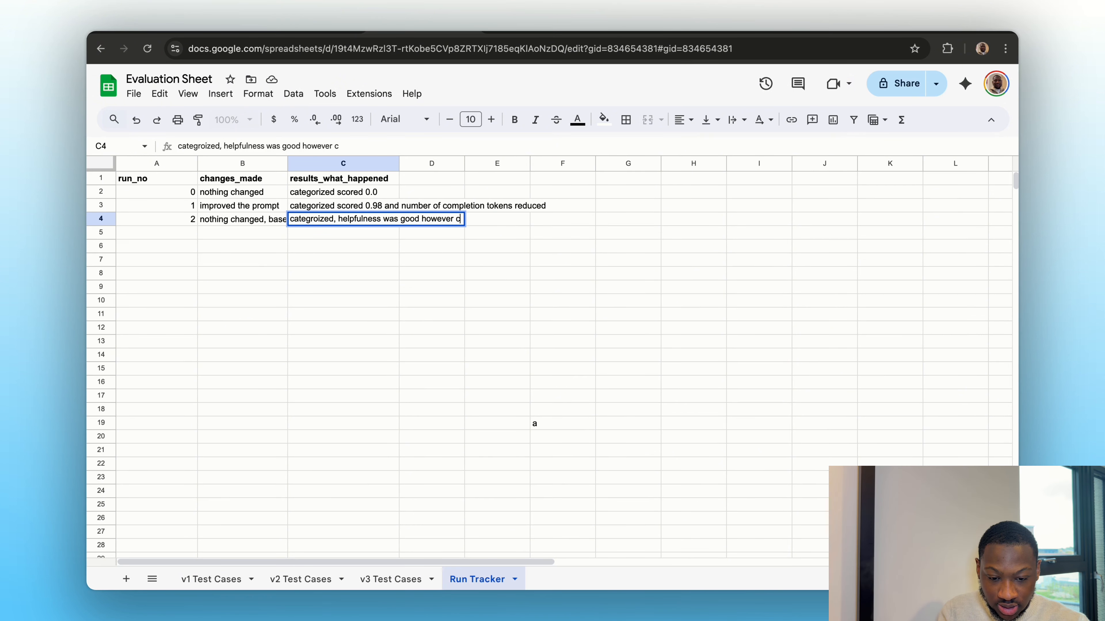
pyautogui.write('orrectness and ')
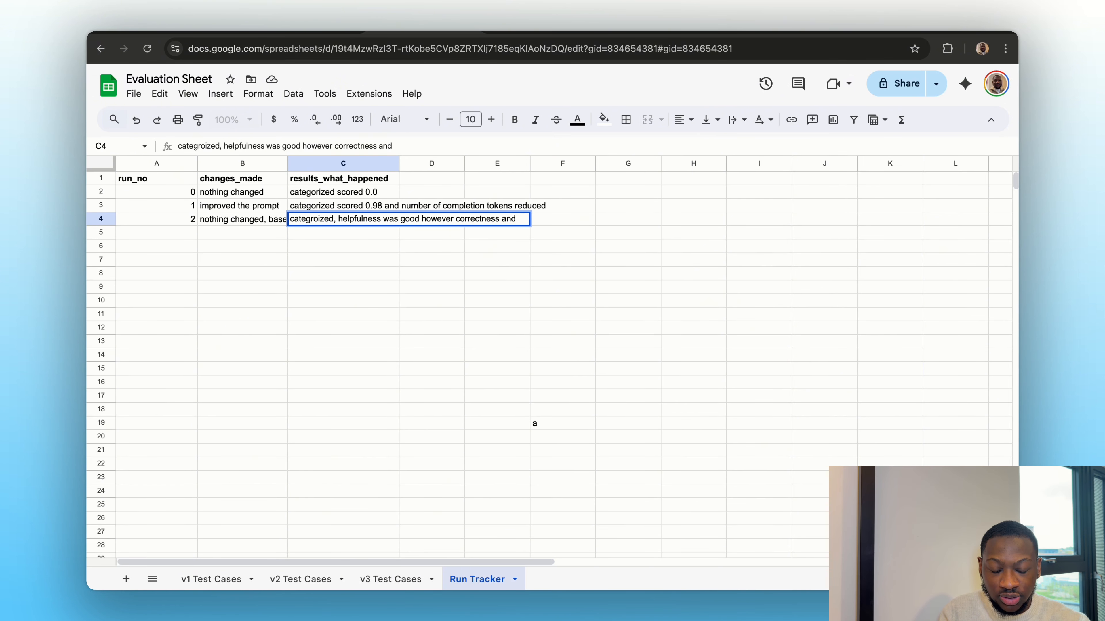
pyautogui.write('string')
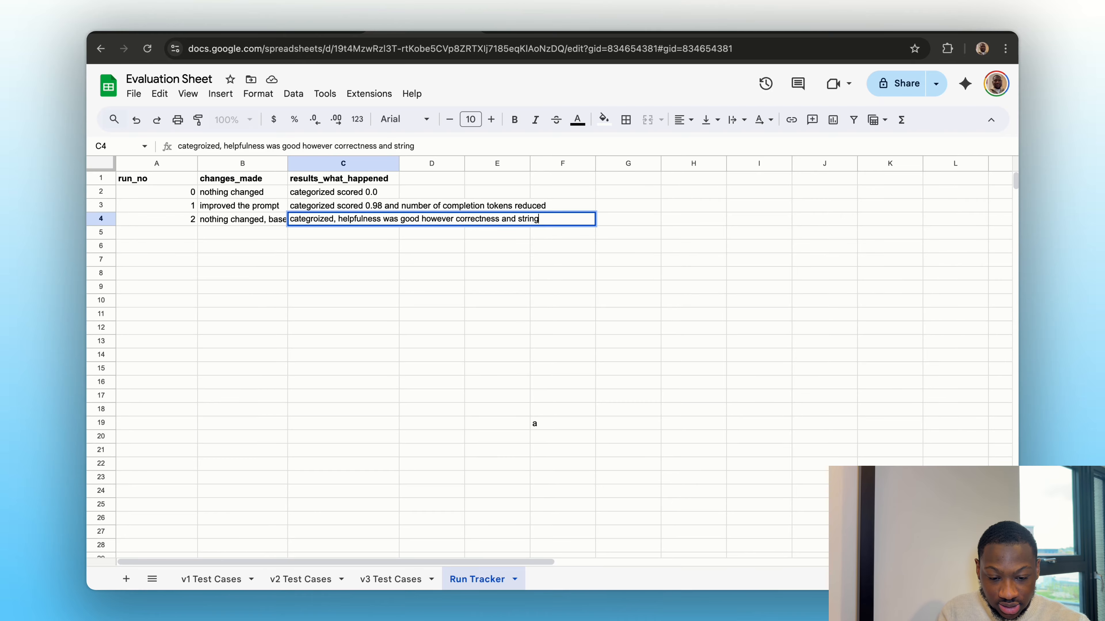
pyautogui.write(' similarity was low')
pyautogui.click(341, 370)
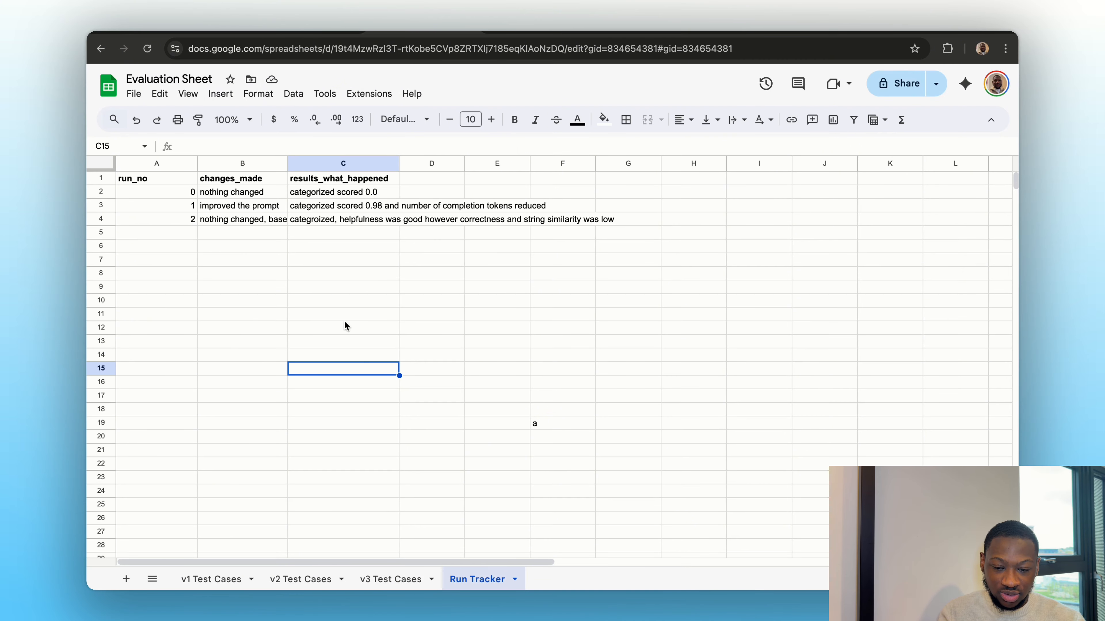
# Step: Check run #2's token, similarity, helpfulness, correctness and categorization scores in the v2 evaluations, then return to the workflow editor
pyautogui.click(329, 583)
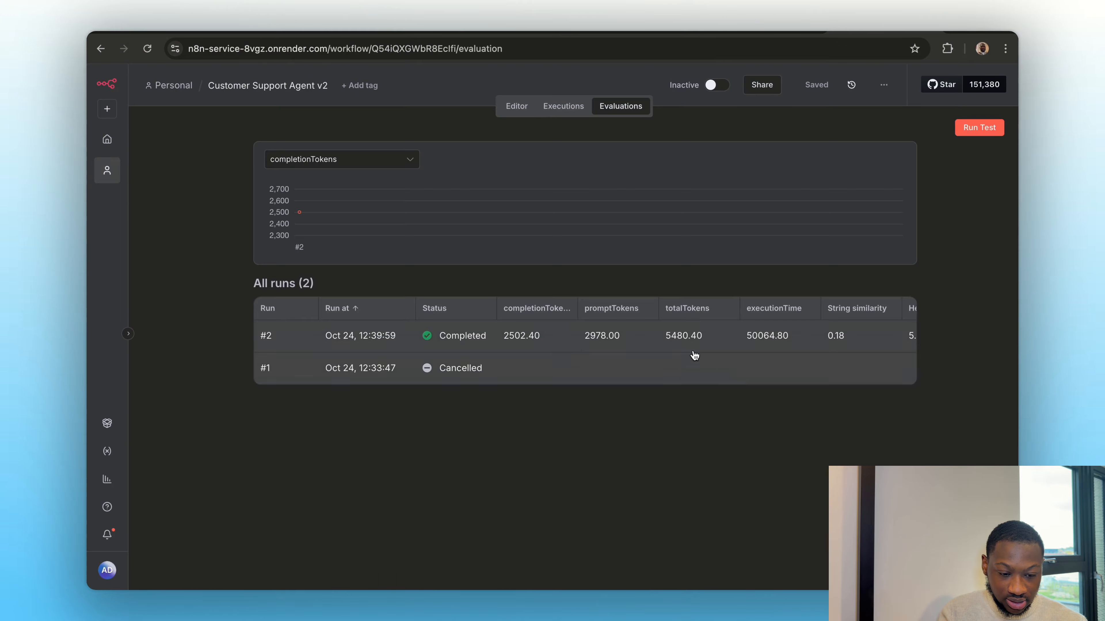
pyautogui.hscroll(5, 695, 356)
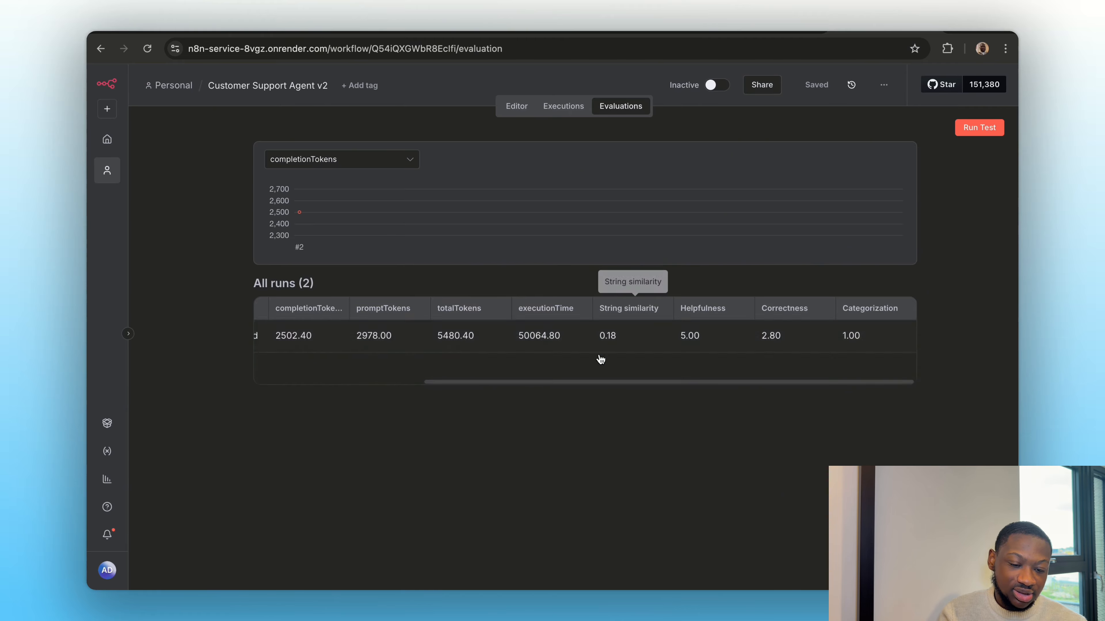
pyautogui.click(513, 104)
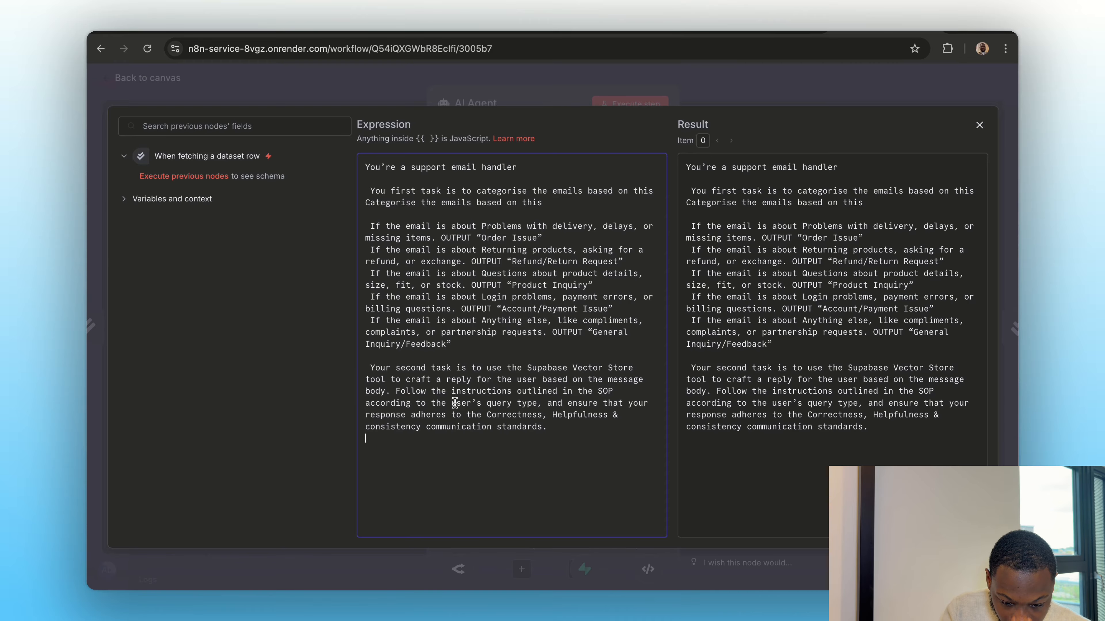
# Step: Split the AI Agent's system message so that "Follow the instructions outlined in the SOP" starts a separate paragraph
pyautogui.click(395, 392)
pyautogui.press('Return')
pyautogui.press('Return')
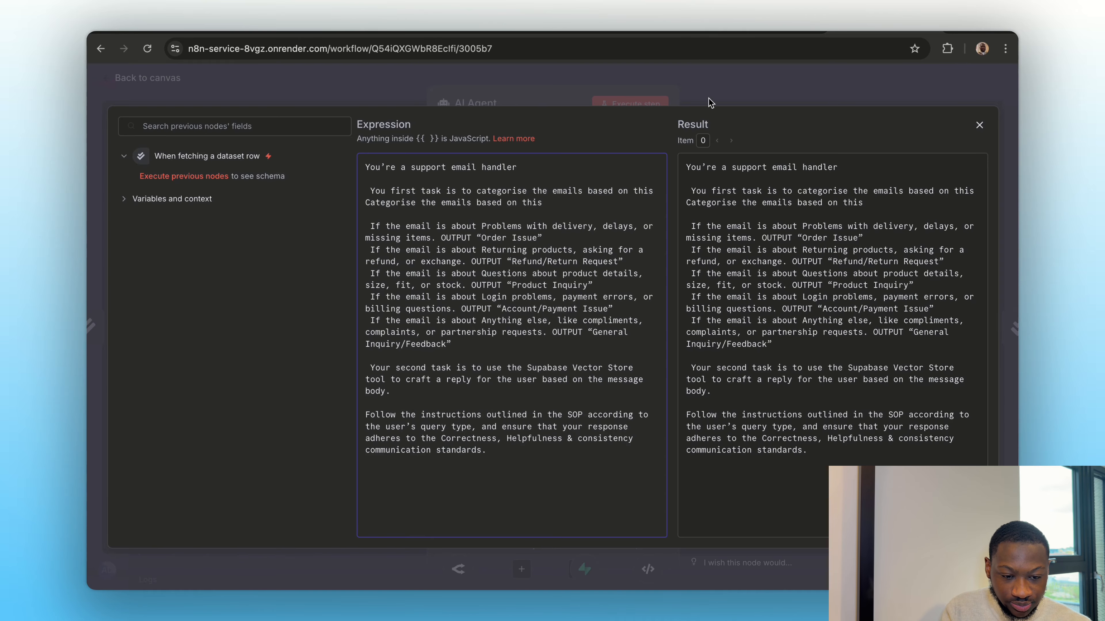
pyautogui.click(735, 79)
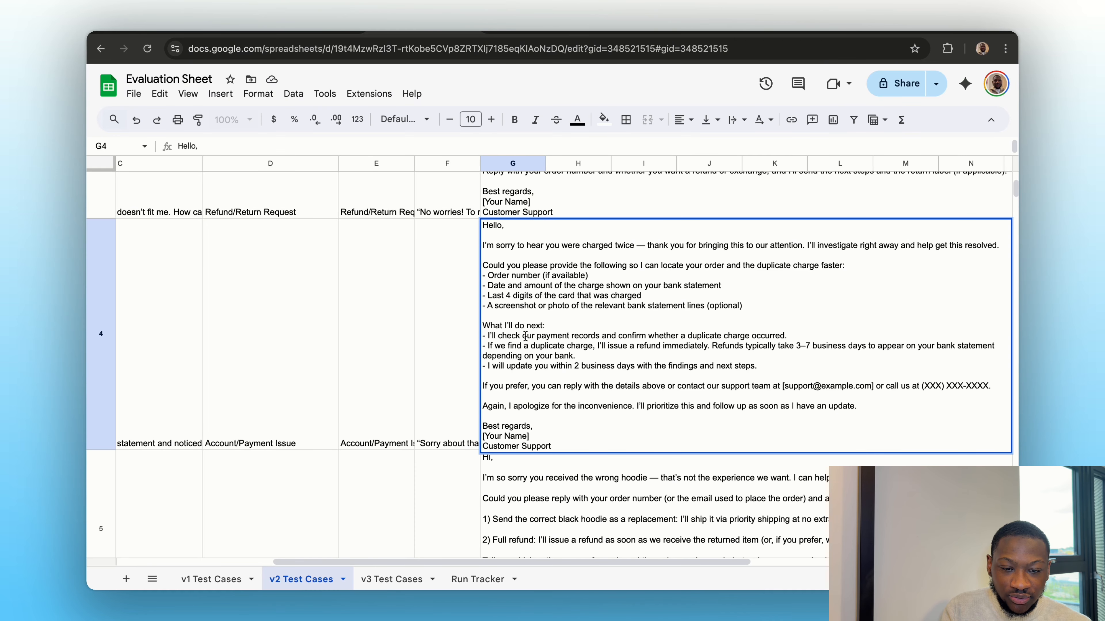
# Step: Read through the Customer Support SOP document, then return to the v2 workflow canvas
pyautogui.click(642, 35)
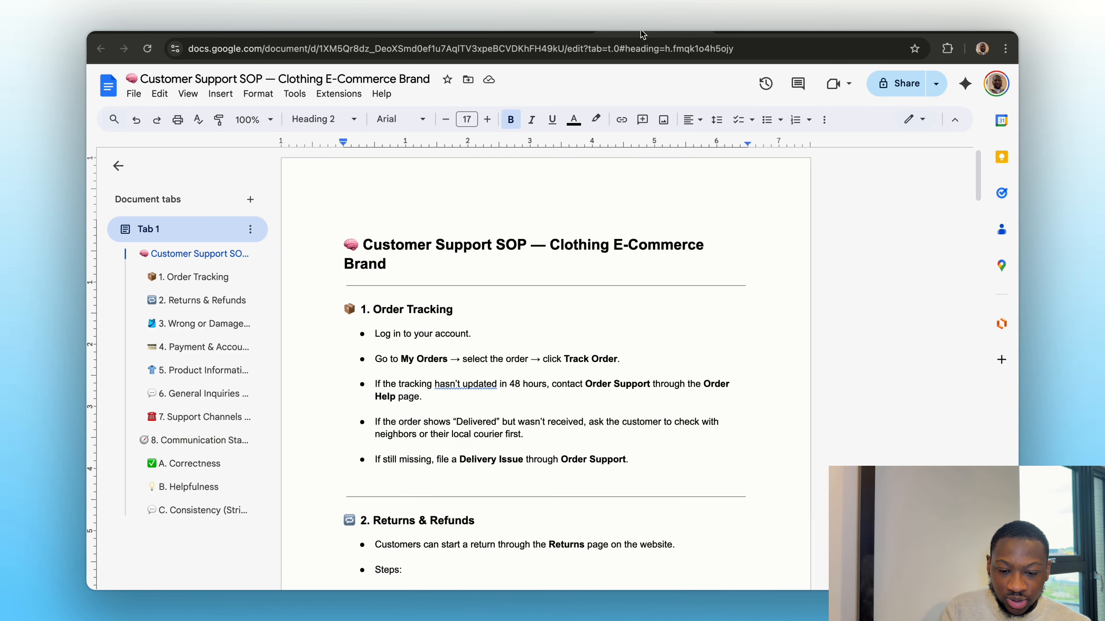
pyautogui.scroll(-20, 470, 467)
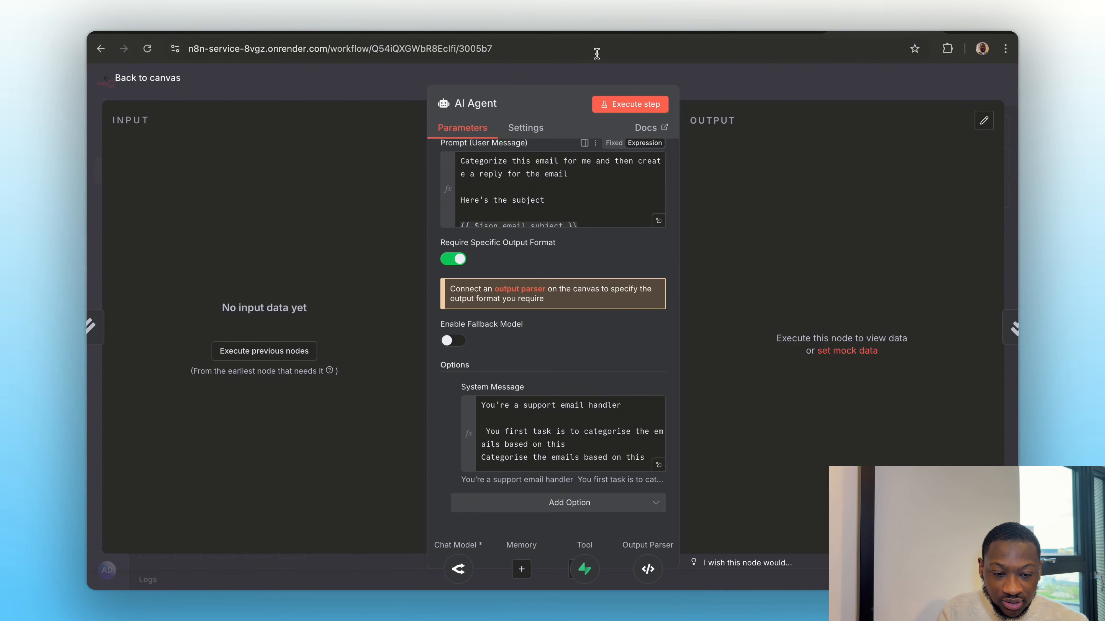
pyautogui.press('Escape')
# Step: Examine the four most recent Customer Support Agent v2 executions one by one to see which nodes ran
pyautogui.click(563, 109)
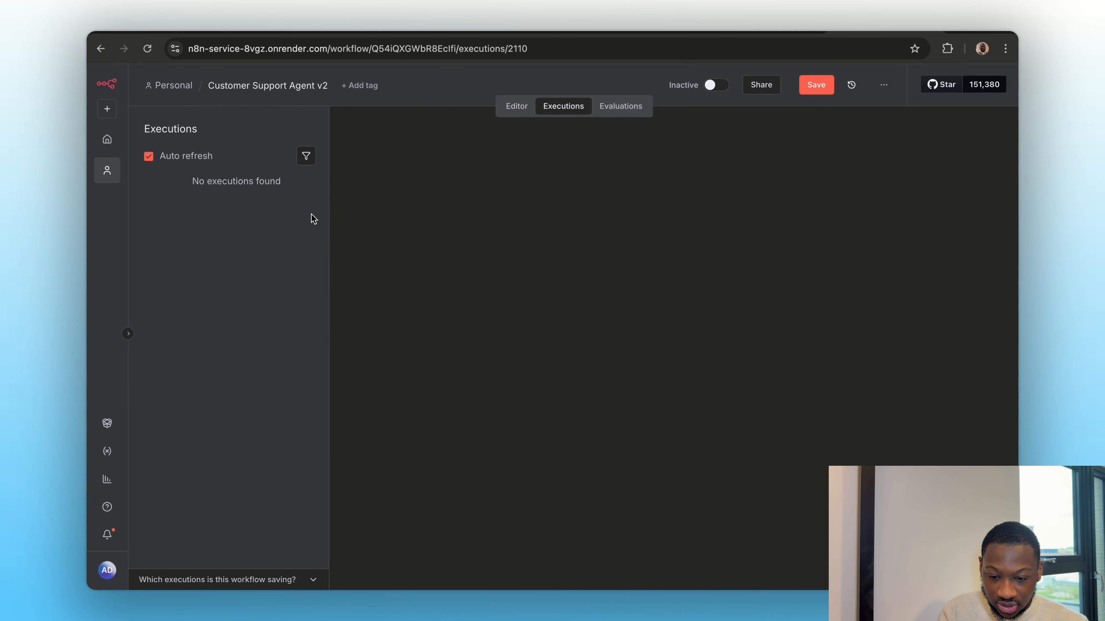
pyautogui.scroll(1, 223, 211)
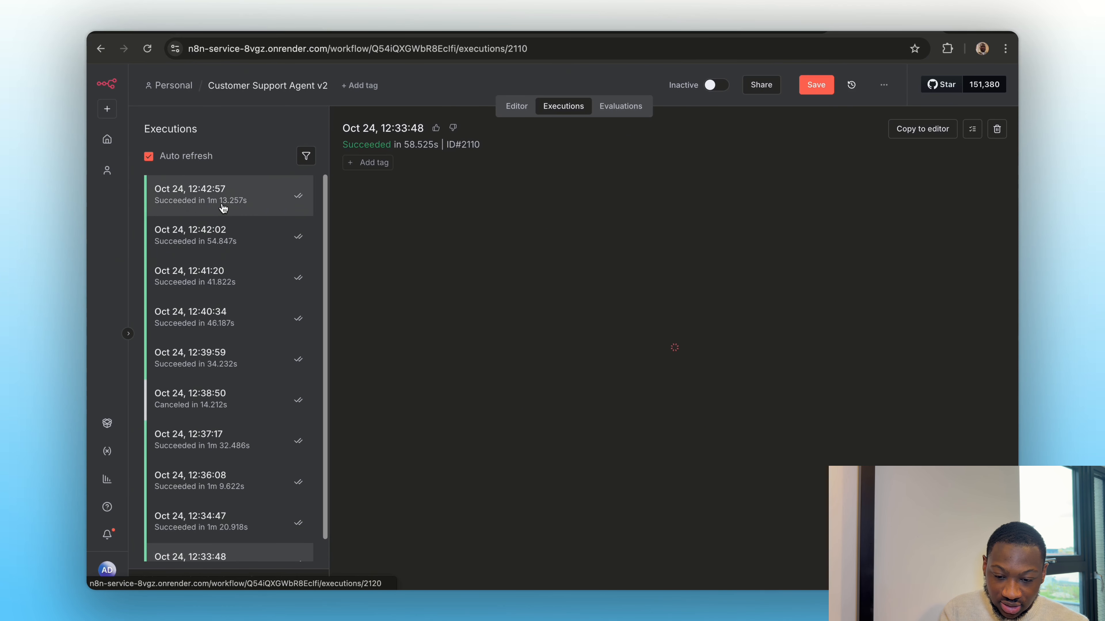
pyautogui.click(219, 206)
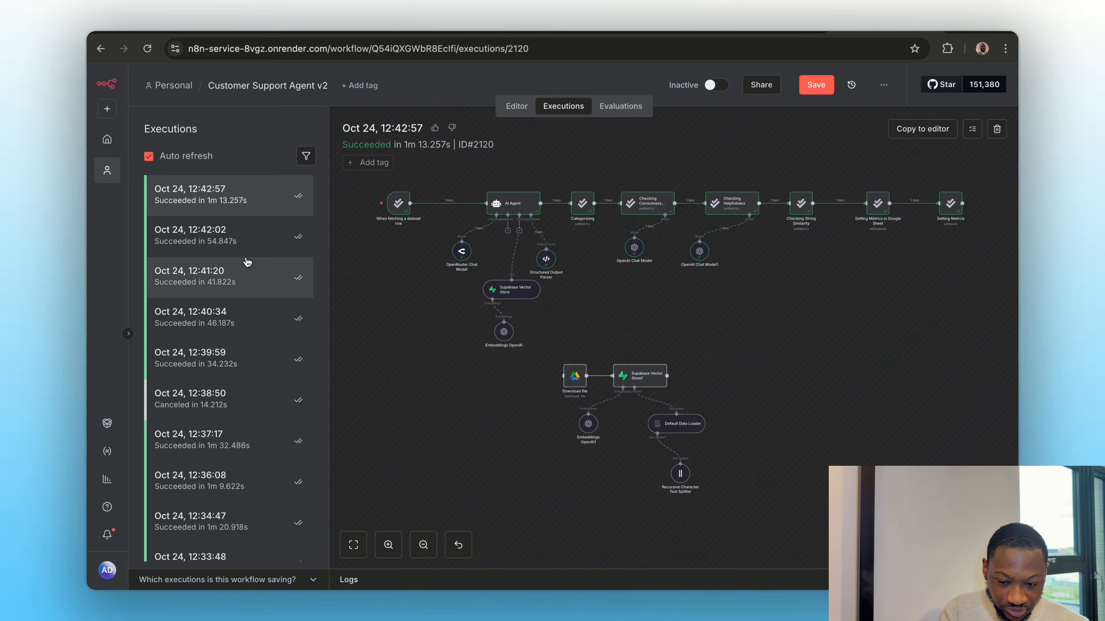
pyautogui.click(243, 248)
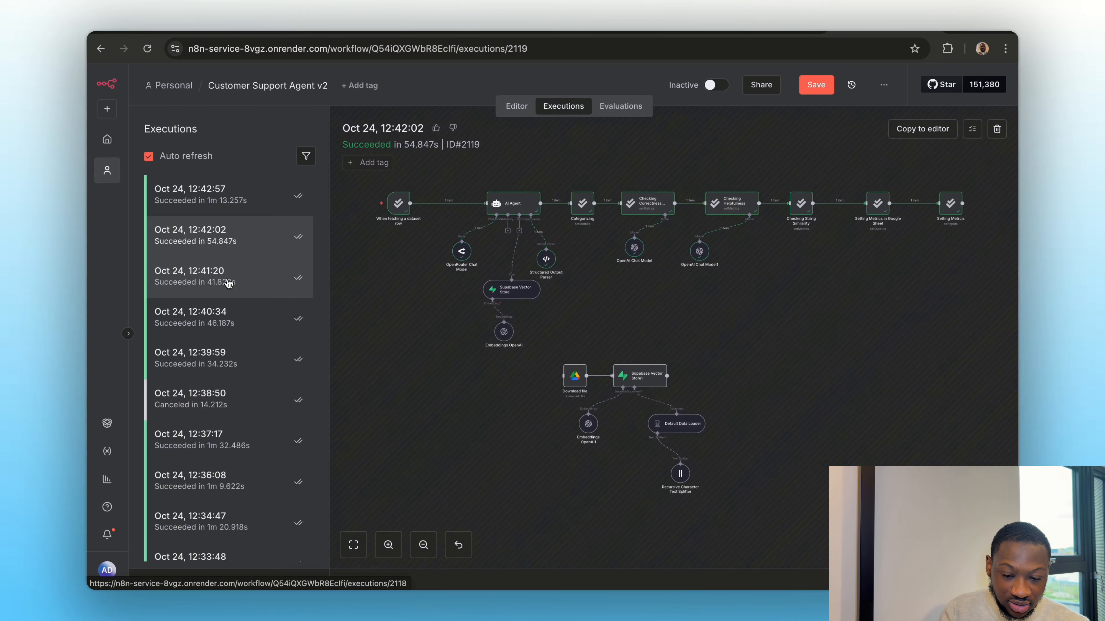
pyautogui.click(228, 283)
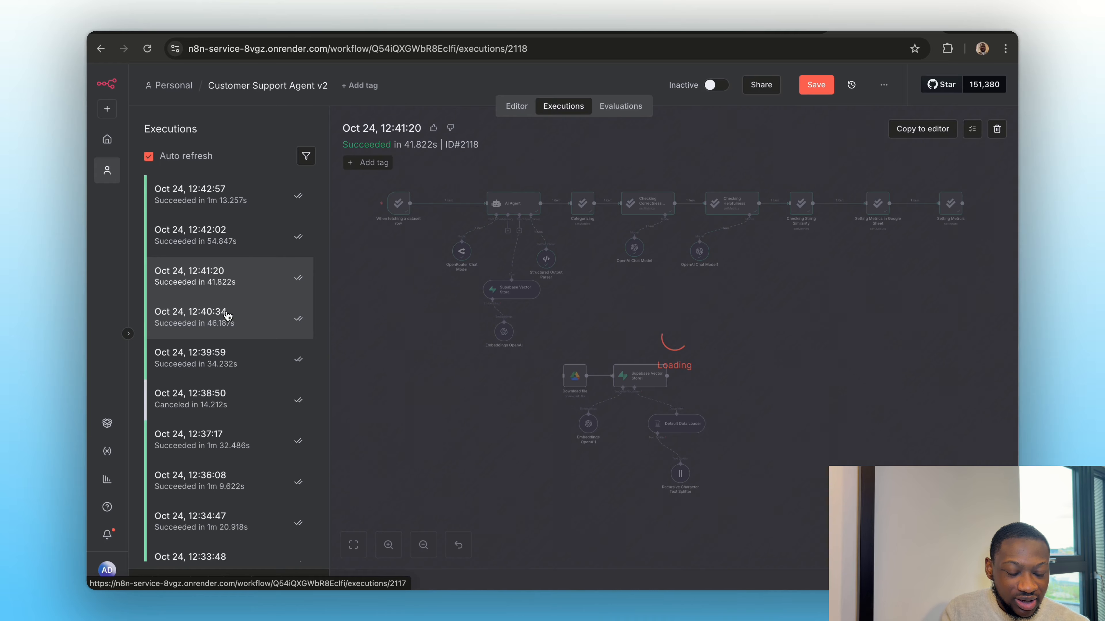
pyautogui.click(228, 316)
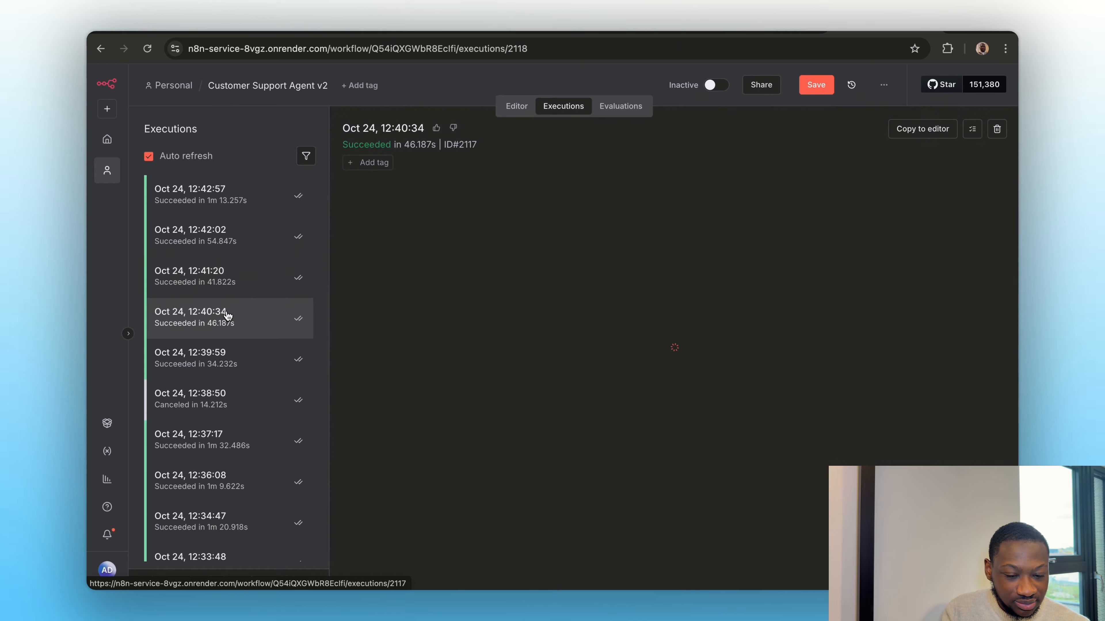
# Step: Reread the AI Agent's expanded system message and save the Customer Support Agent v2 workflow
pyautogui.click(517, 106)
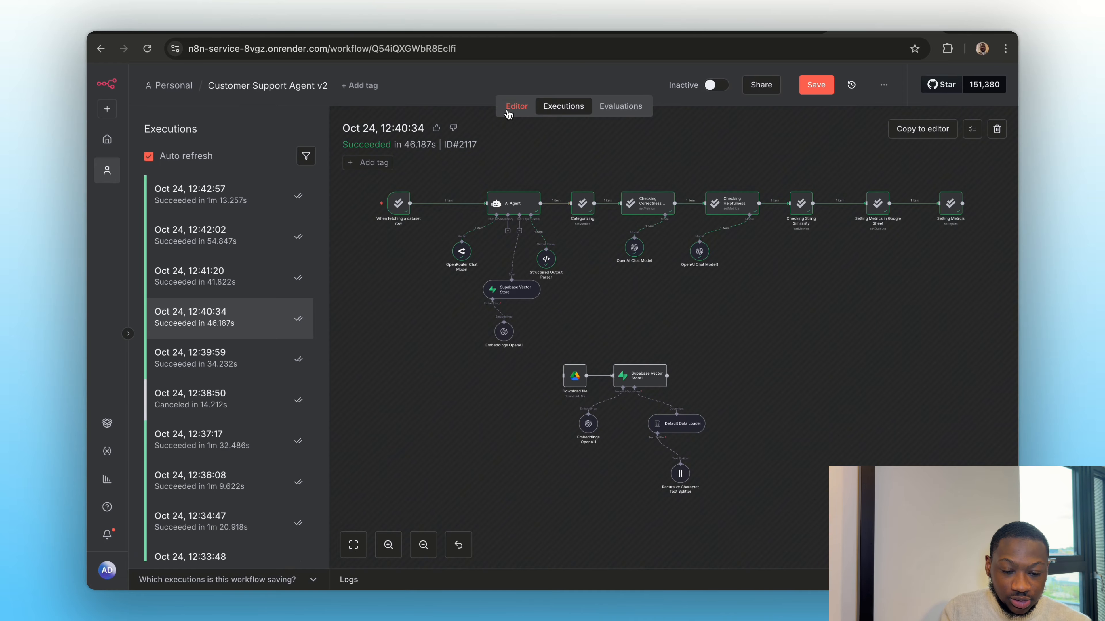
pyautogui.doubleClick(333, 263)
pyautogui.scroll(-3, 529, 375)
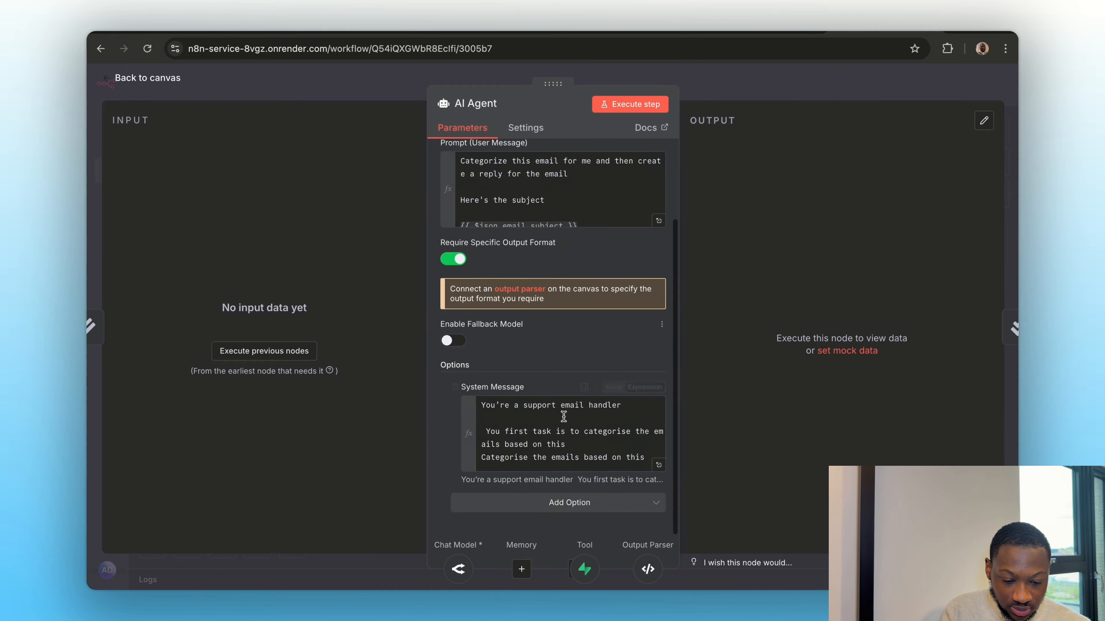
pyautogui.click(659, 465)
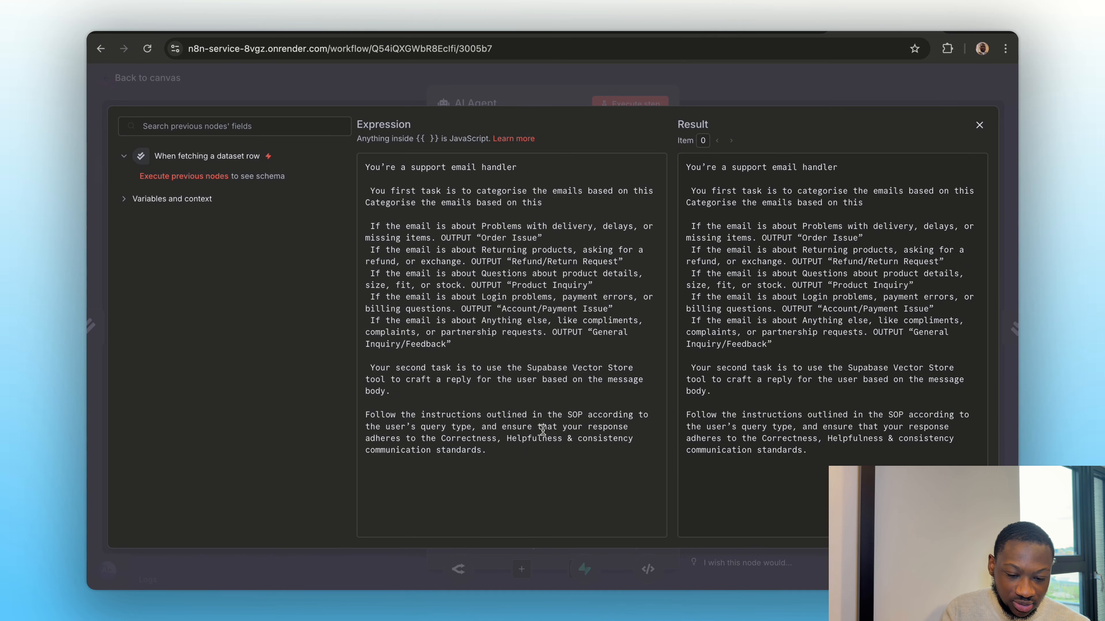
pyautogui.click(724, 87)
pyautogui.click(826, 87)
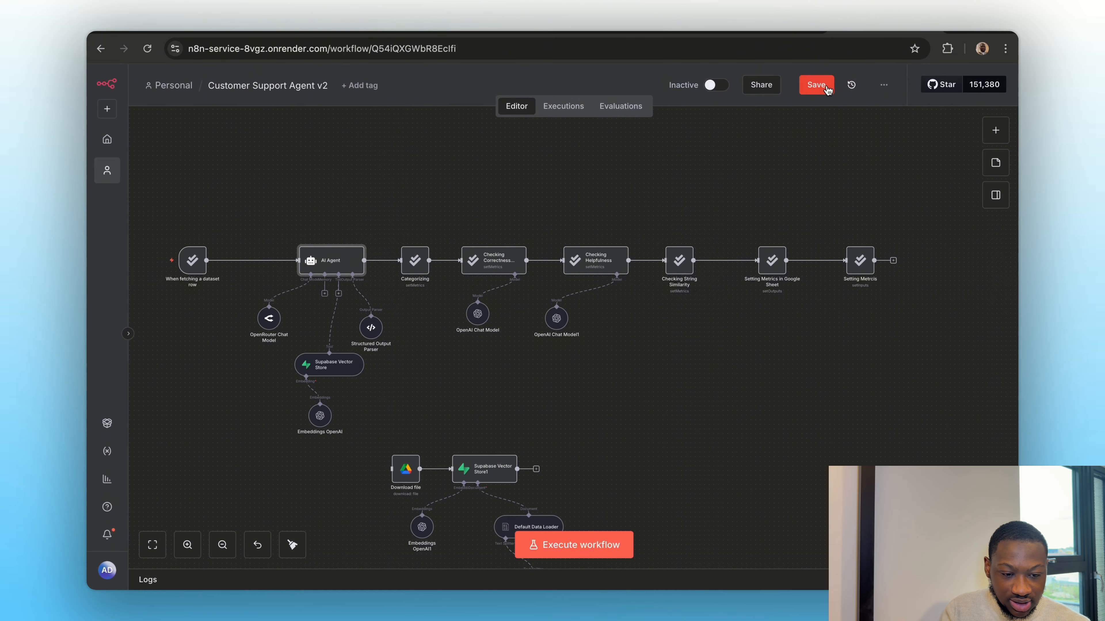
# Step: Add run number 3 below run 2 in the Run Tracker sheet and open its changes_made cell for editing
pyautogui.click(424, 32)
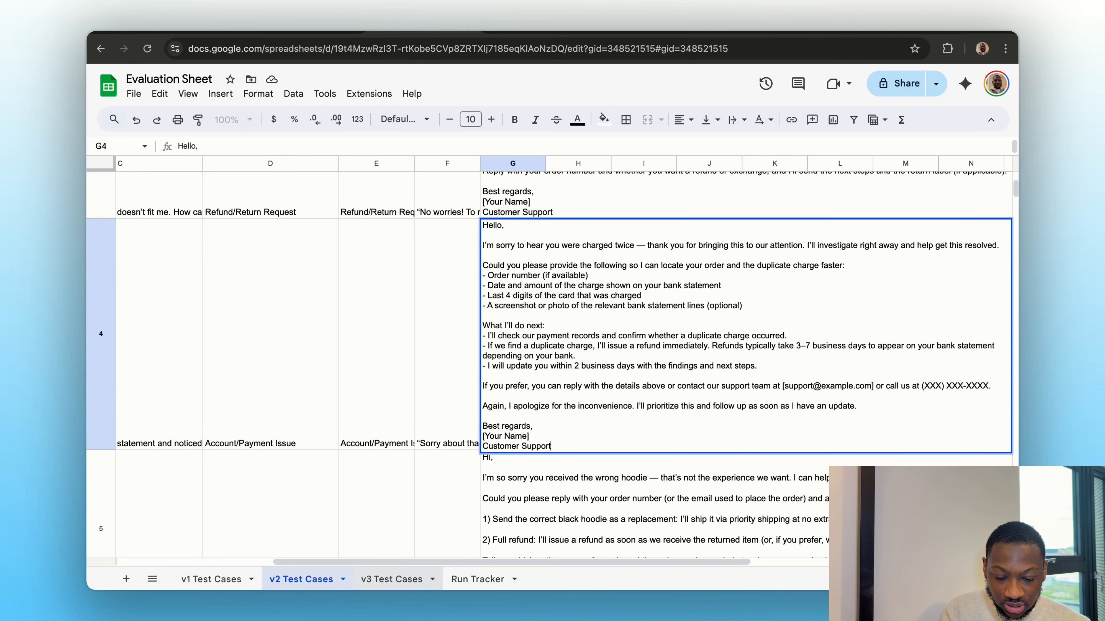
pyautogui.click(477, 579)
pyautogui.doubleClick(172, 231)
pyautogui.write('3')
pyautogui.click(237, 327)
pyautogui.doubleClick(234, 242)
pyautogui.doubleClick(233, 235)
# Step: Run the Customer Support Agent v2 evaluation again and compare run #3's scores with run #2's
pyautogui.click(865, 33)
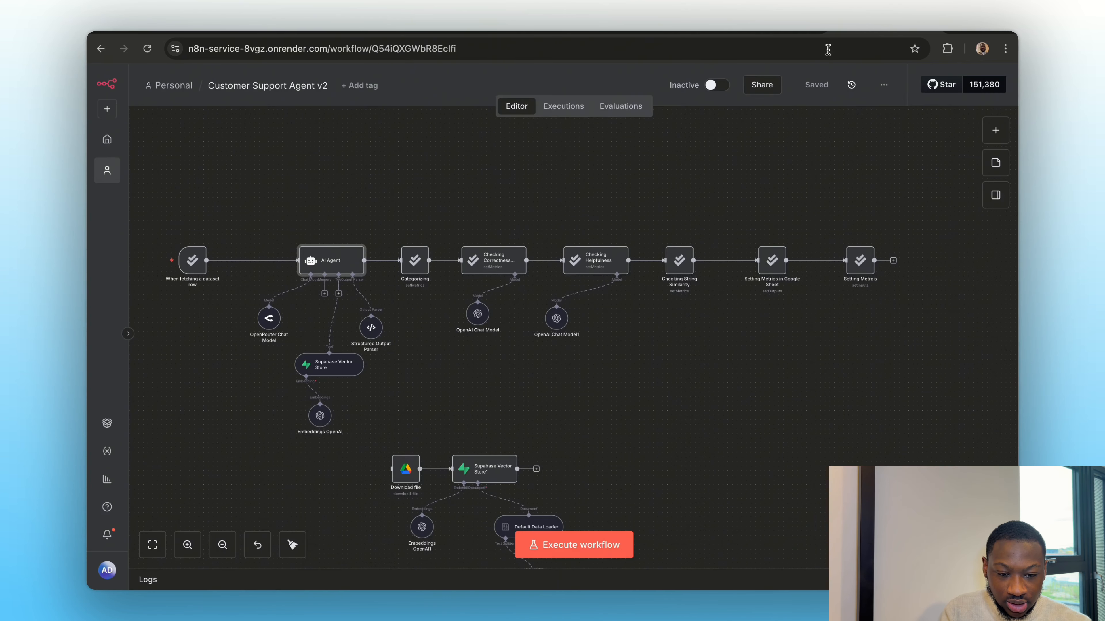
pyautogui.click(613, 109)
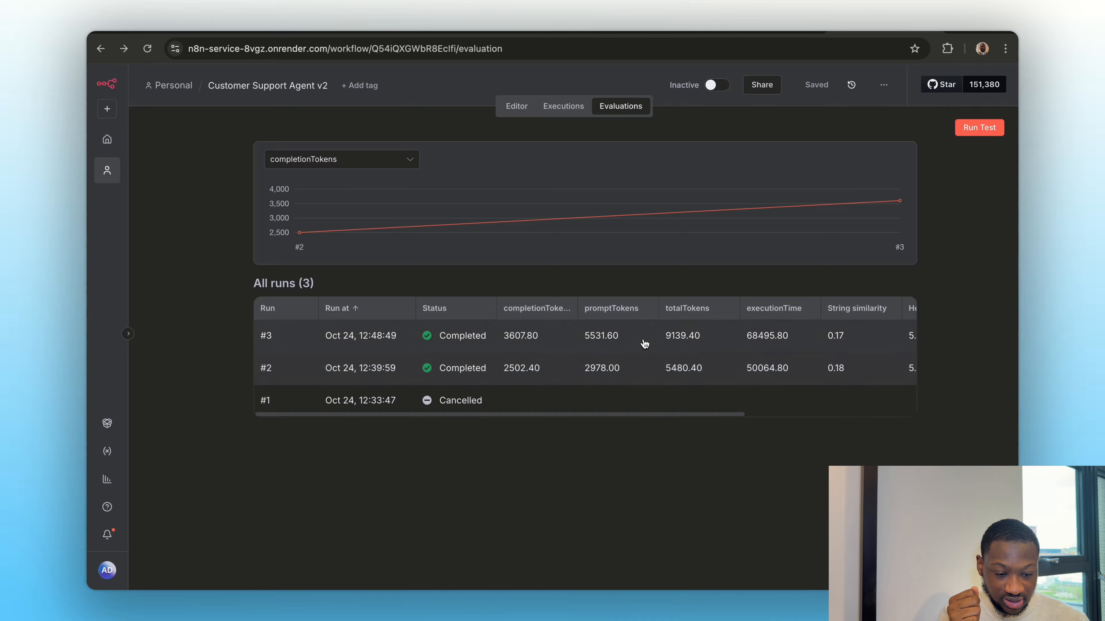
pyautogui.hscroll(3, 643, 342)
pyautogui.hscroll(3, 645, 343)
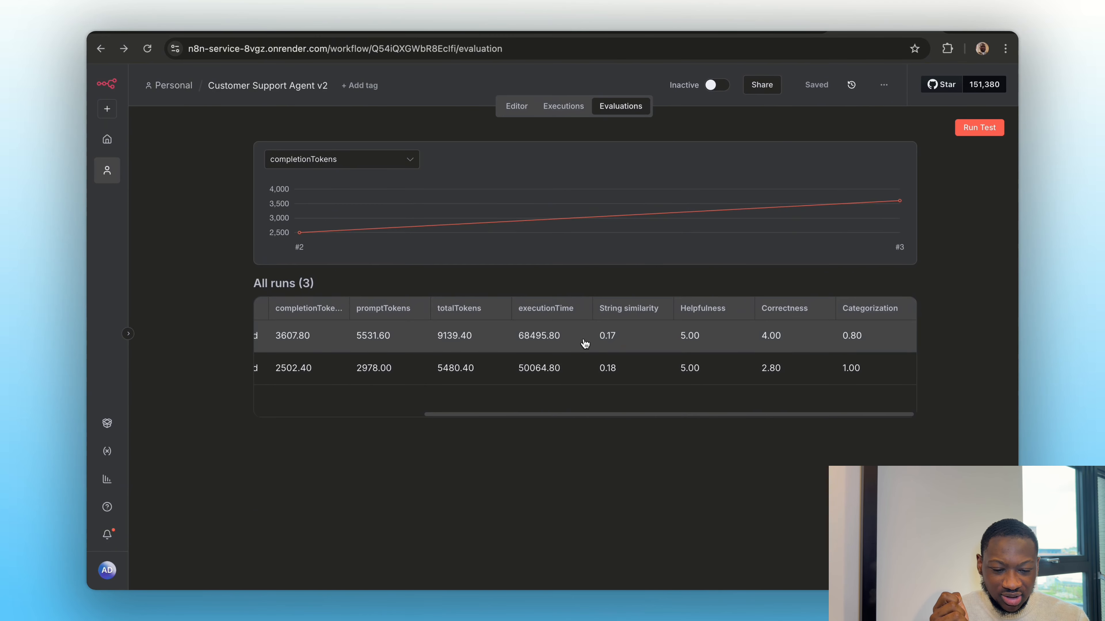
# Step: Plot the Helpfulness metric across the evaluation runs in the chart
pyautogui.click(316, 160)
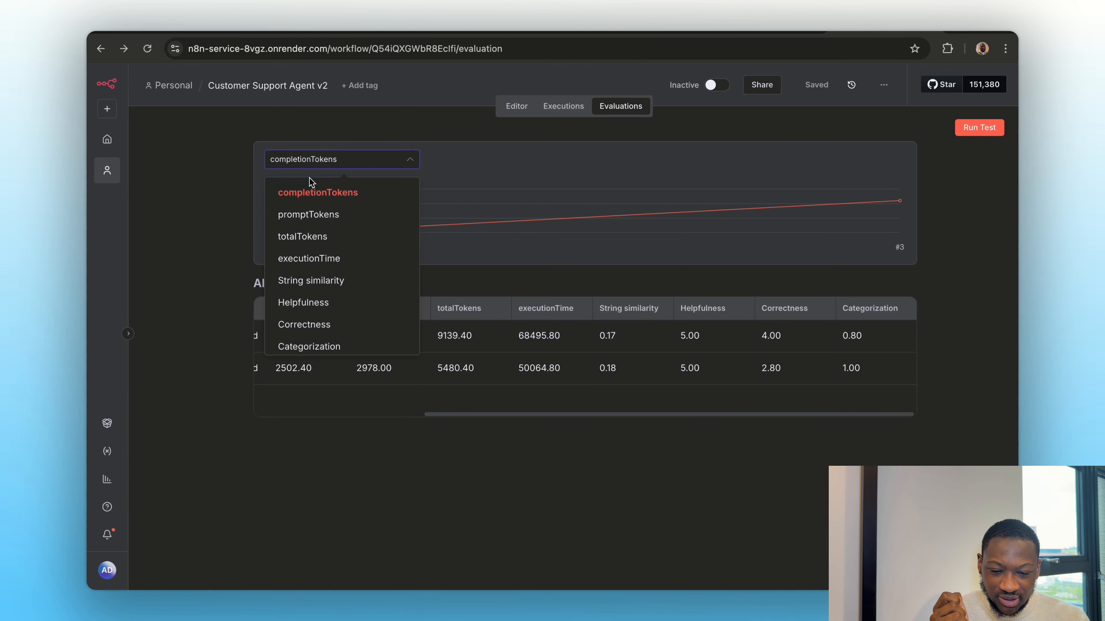
pyautogui.click(316, 300)
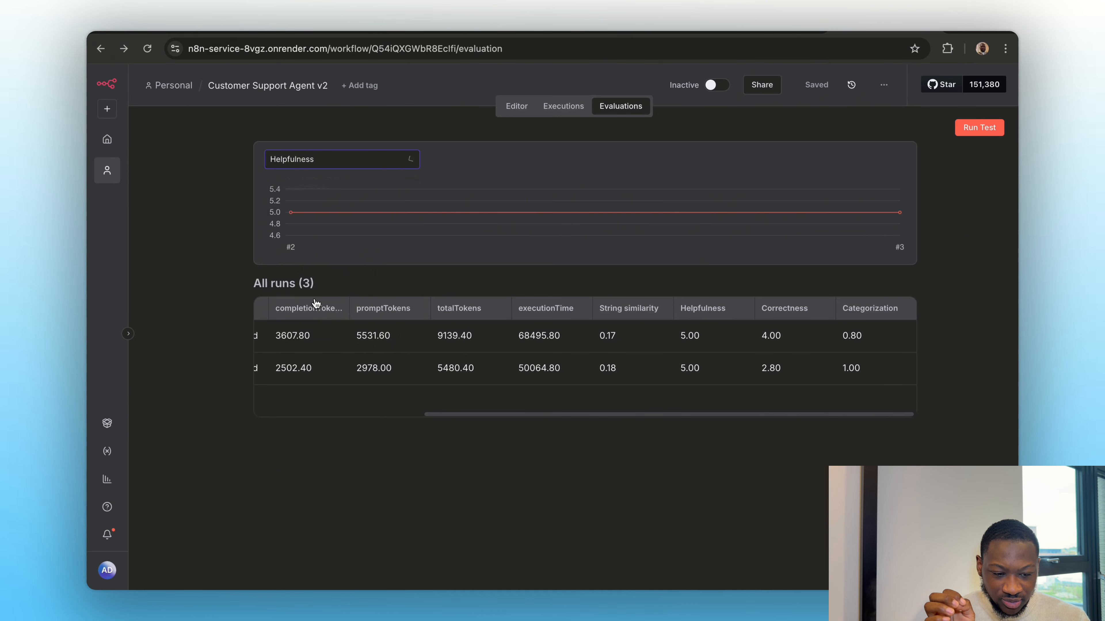
# Step: Plot the Correctness, Categorization and String similarity metrics in turn across the evaluation runs
pyautogui.click(353, 169)
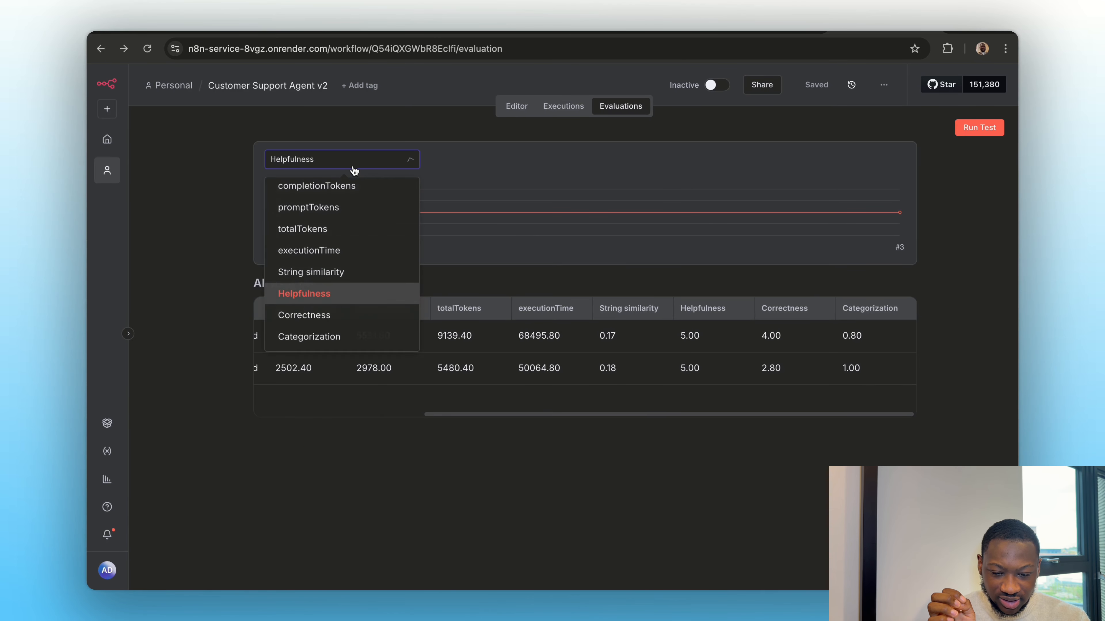
pyautogui.click(340, 320)
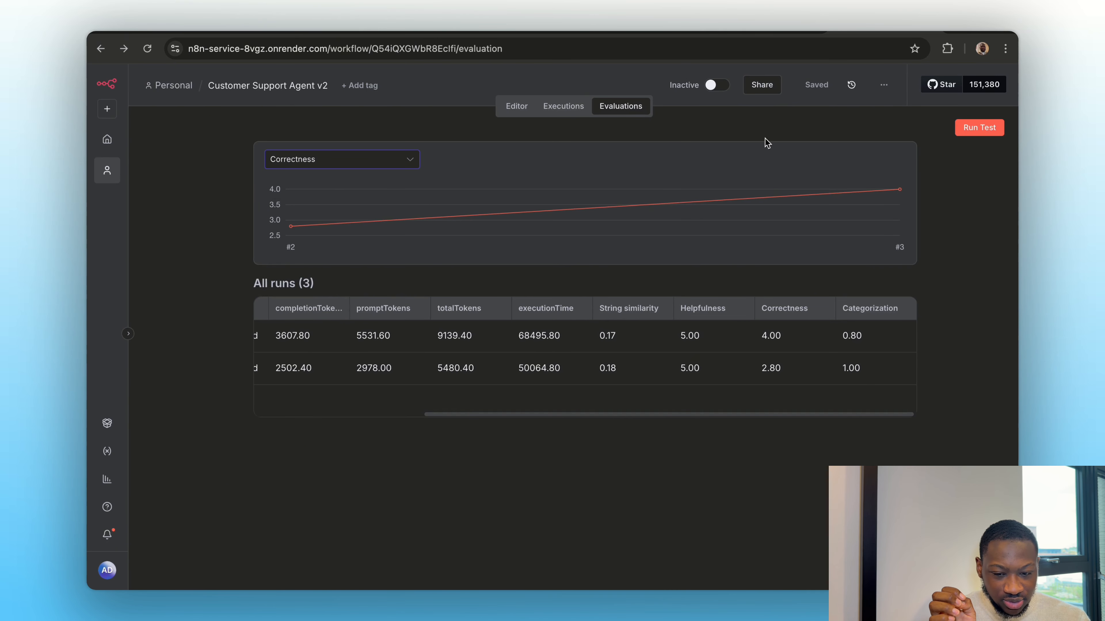
pyautogui.click(344, 162)
pyautogui.click(323, 332)
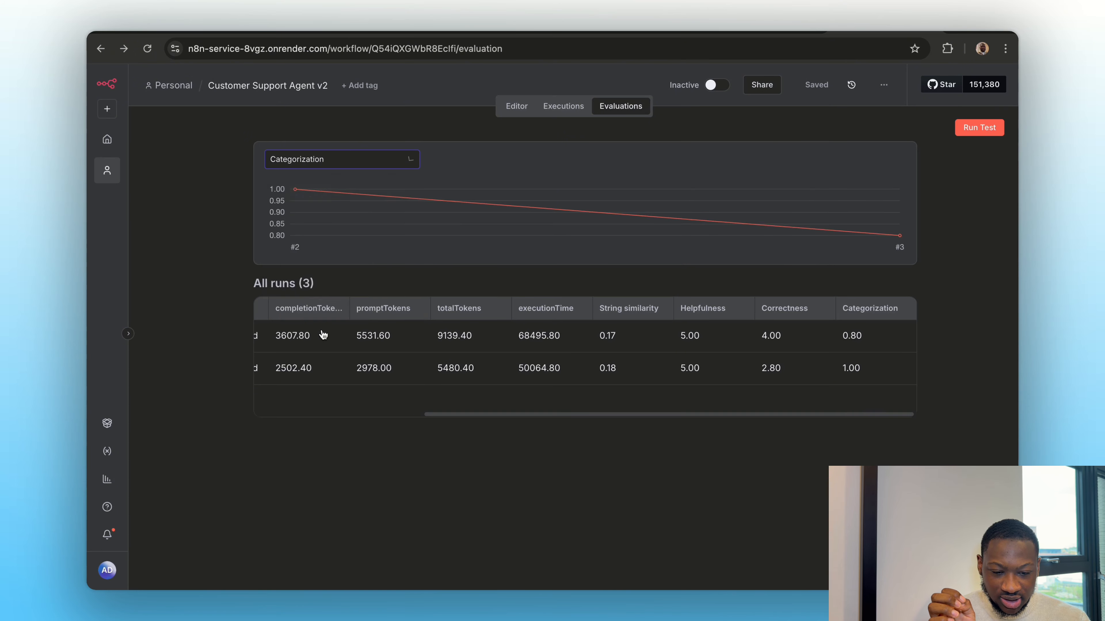
pyautogui.click(353, 159)
pyautogui.click(405, 245)
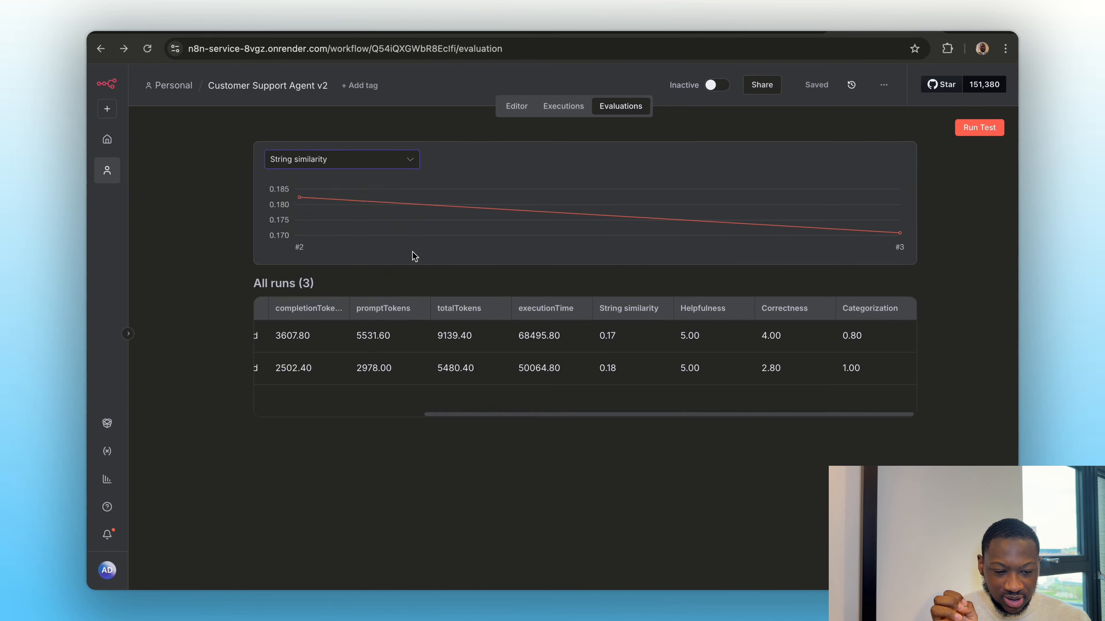
# Step: Inspect run #3's individual test cases and the latest workflow executions, and review the overall run scores again
pyautogui.click(621, 336)
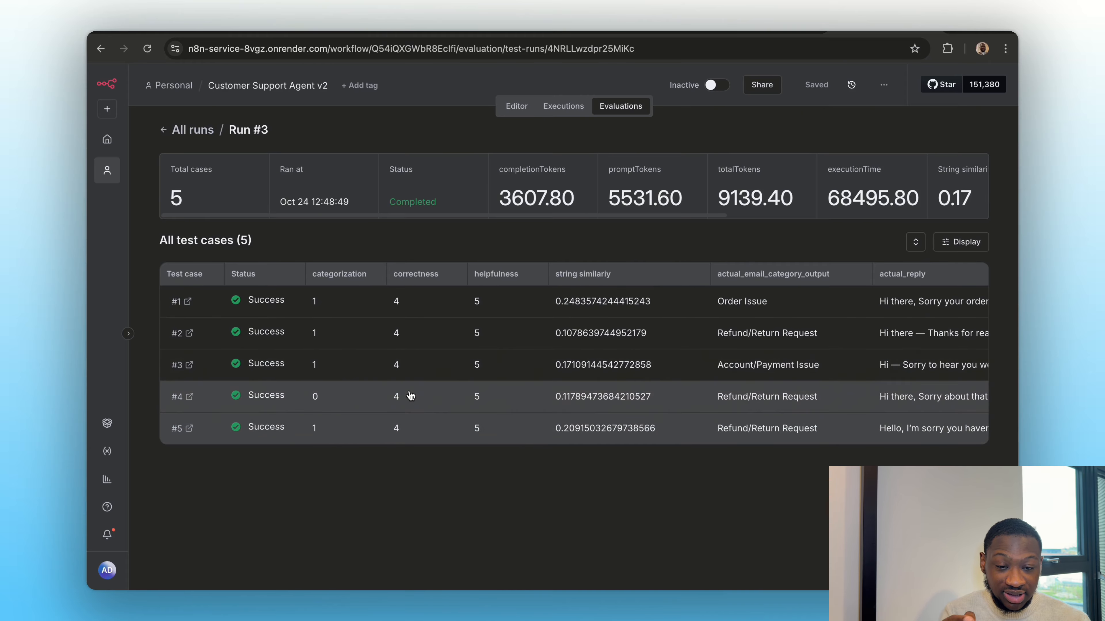
pyautogui.click(557, 109)
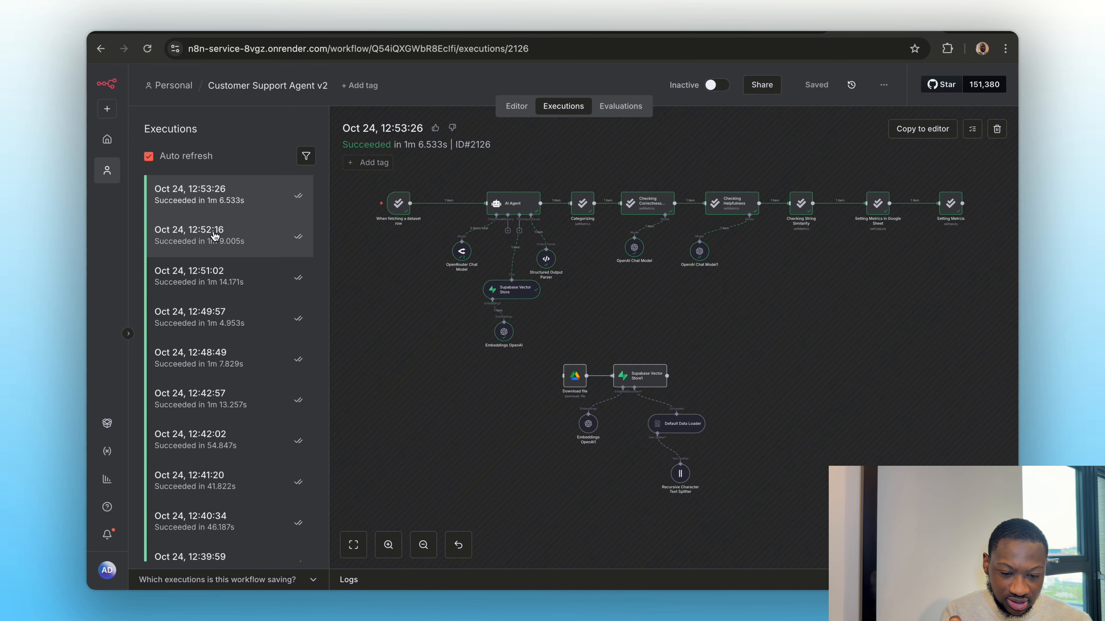
pyautogui.click(215, 235)
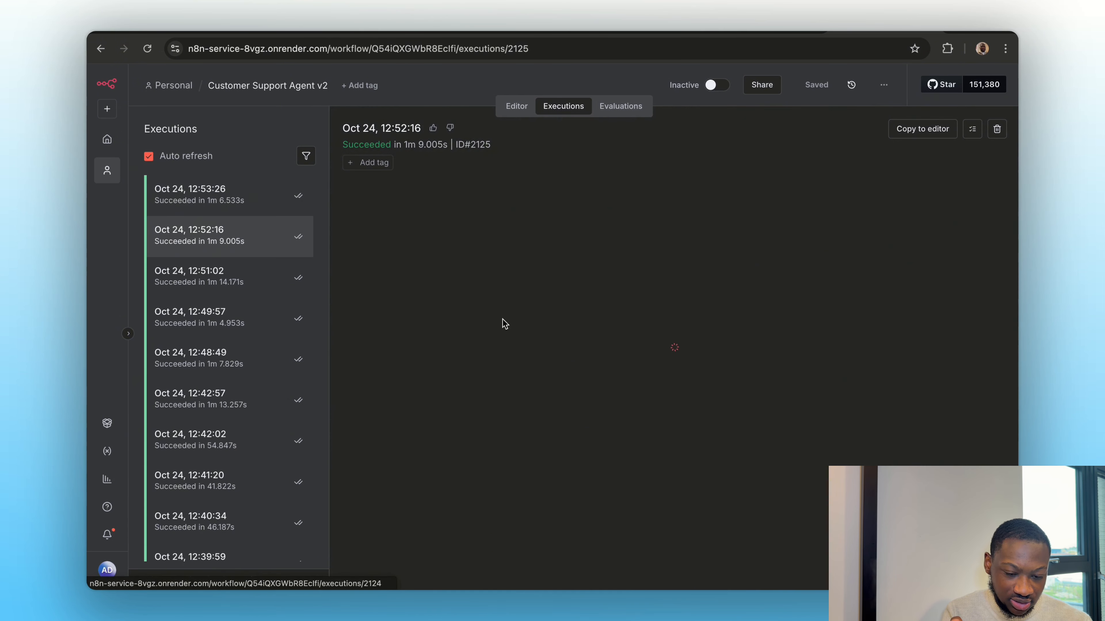
pyautogui.click(515, 110)
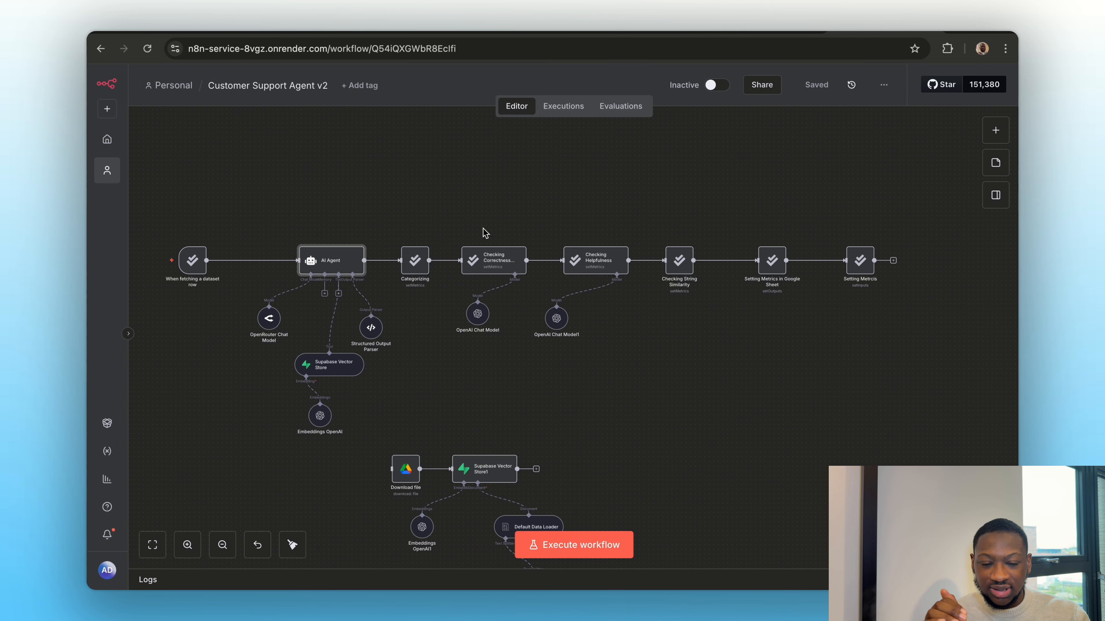
pyautogui.click(622, 107)
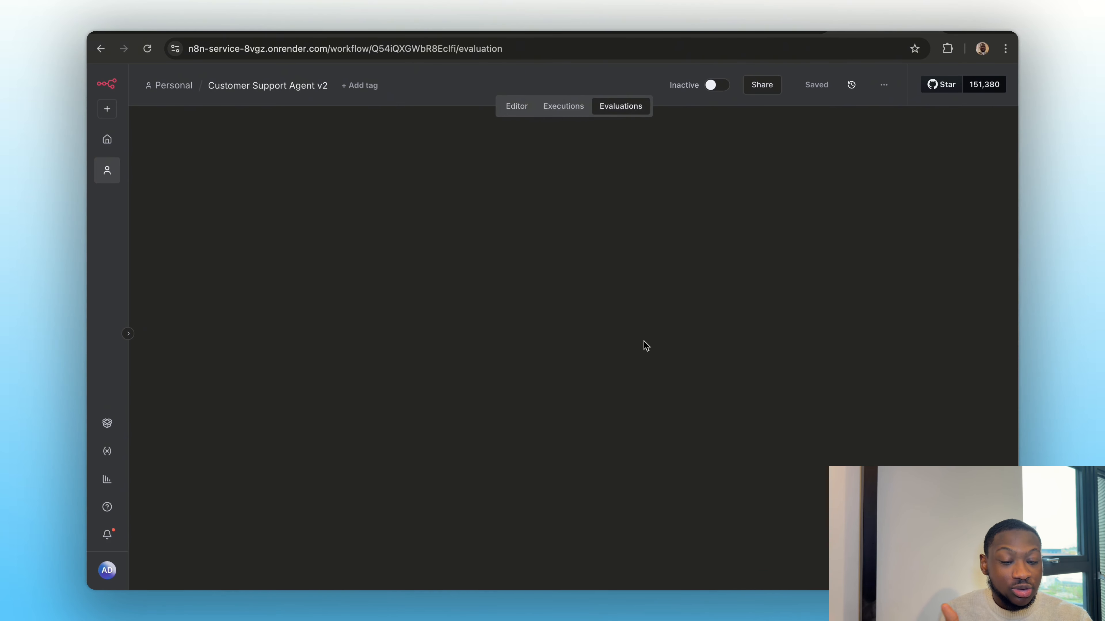
pyautogui.hscroll(5, 622, 347)
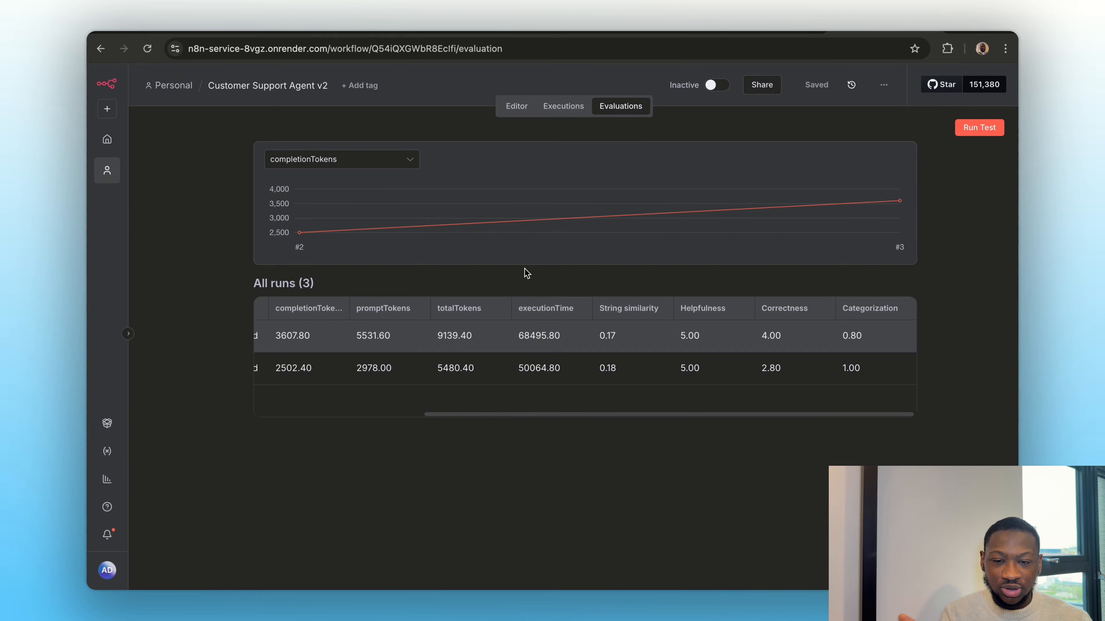
# Step: Record run 3's result in the Run Tracker sheet as "categorized dropped abit, helpfuless was good, correctness was good and string similary dropped a bit aswell"
pyautogui.click(423, 32)
pyautogui.click(473, 579)
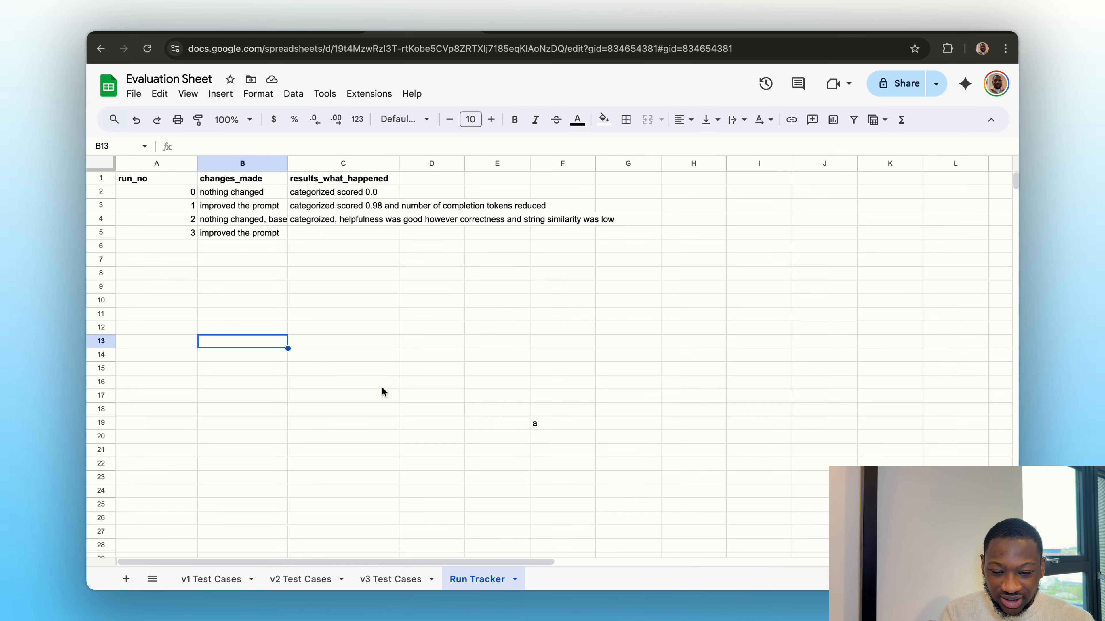
pyautogui.doubleClick(321, 236)
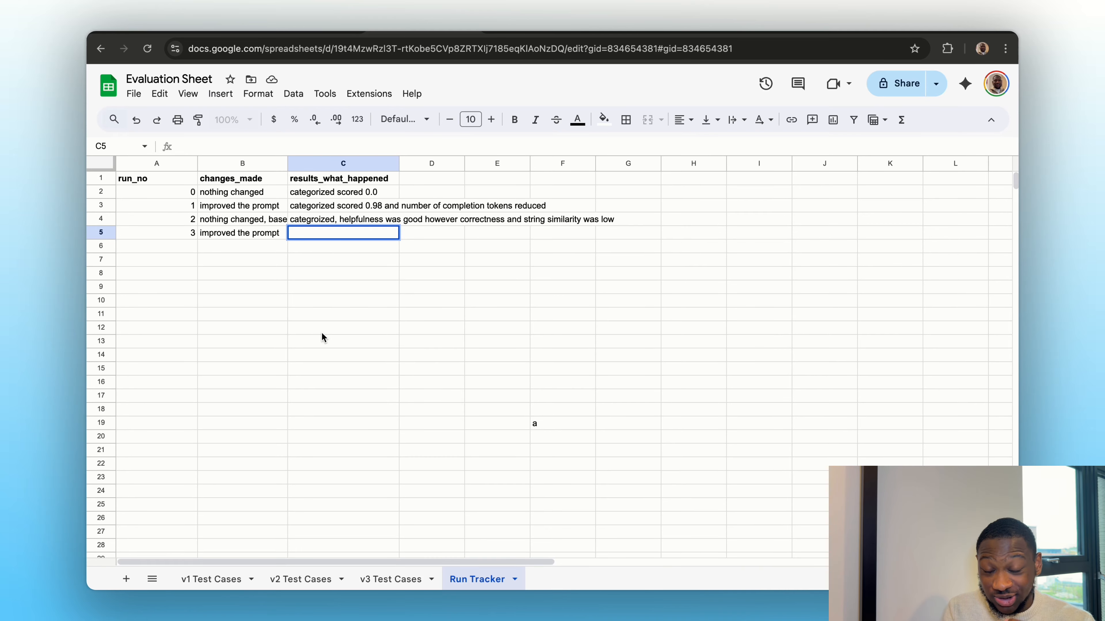
pyautogui.write('ca')
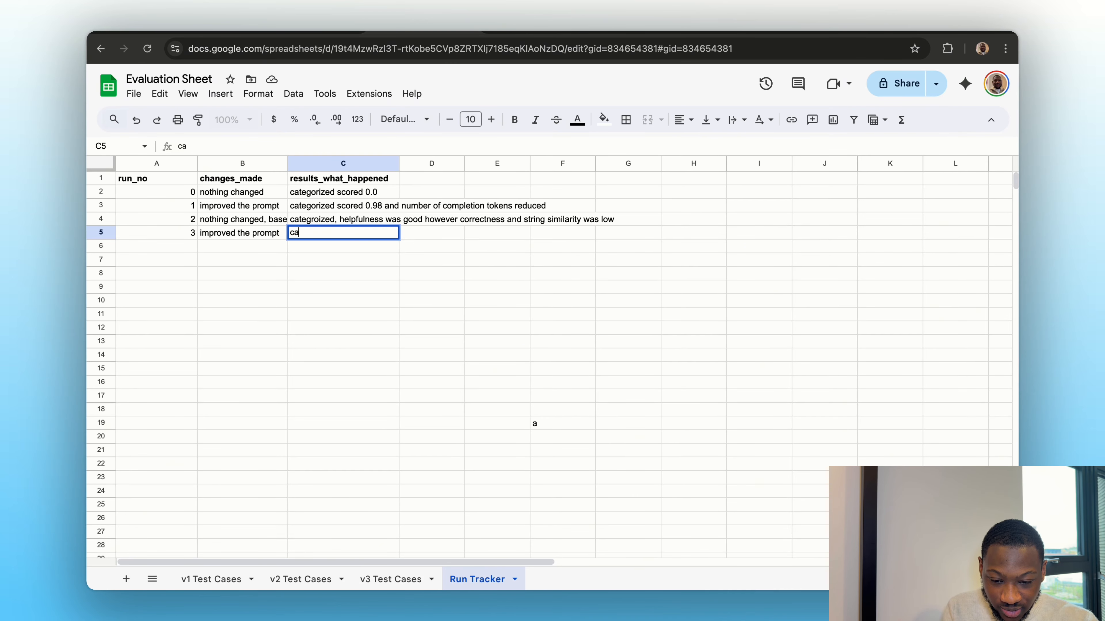
pyautogui.write('tegorized dro')
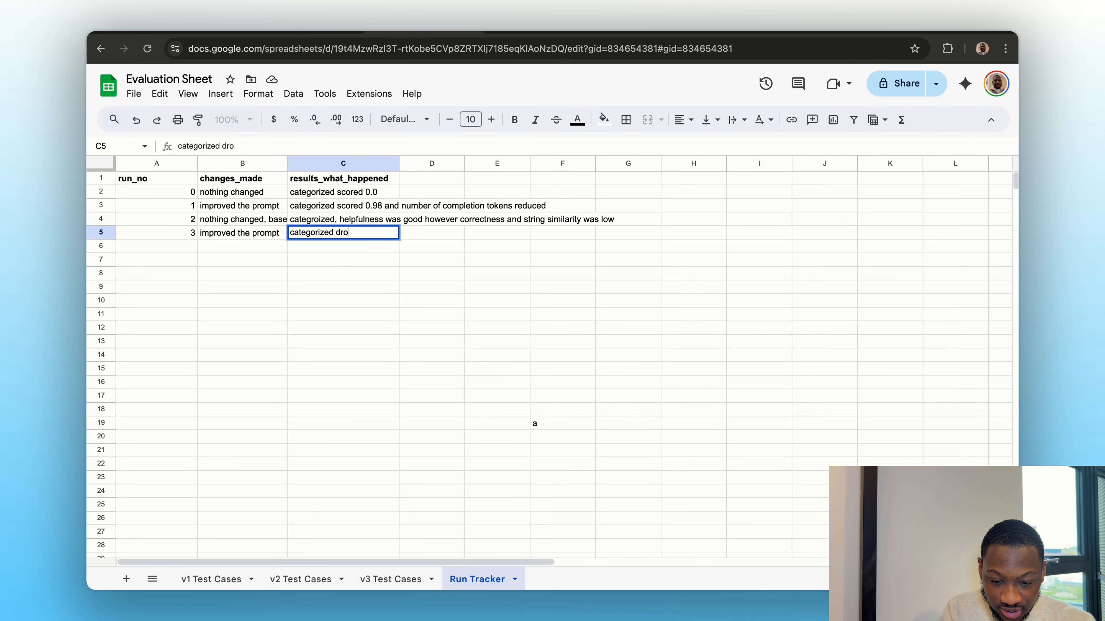
pyautogui.write('pped abit, helpfuless was hg')
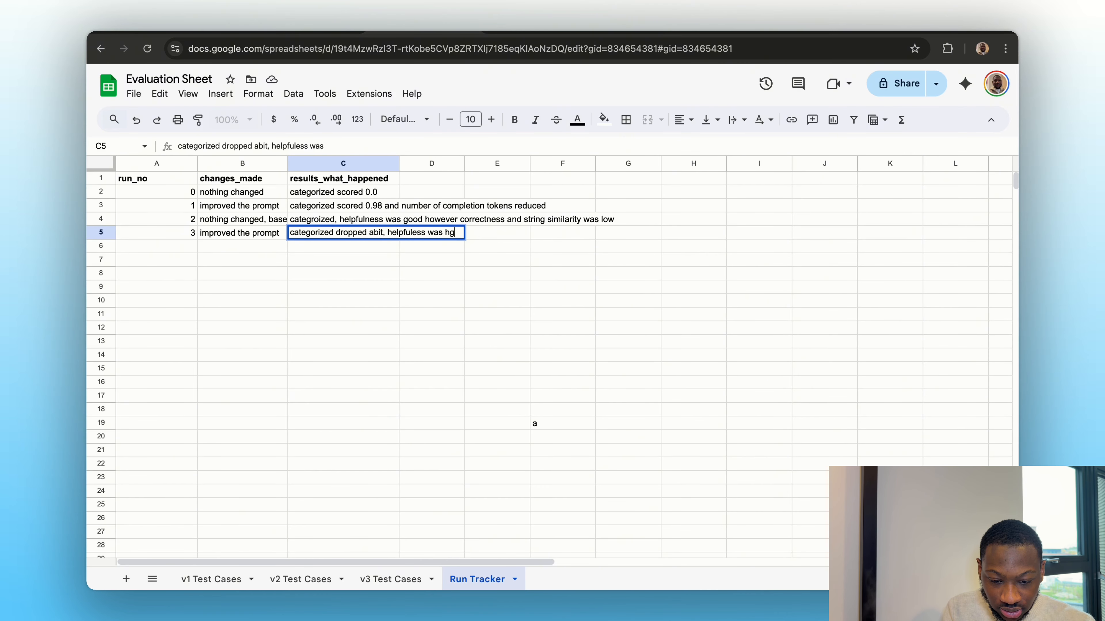
pyautogui.write('od, correctness was good and string similary dropped a bit a')
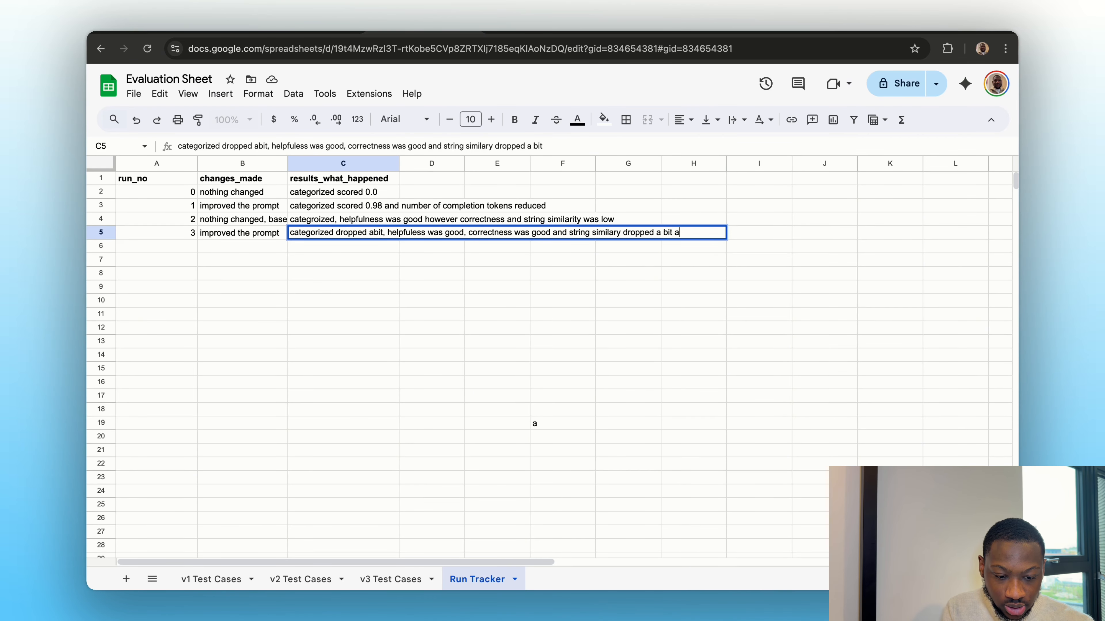
pyautogui.write('swell')
pyautogui.click(315, 438)
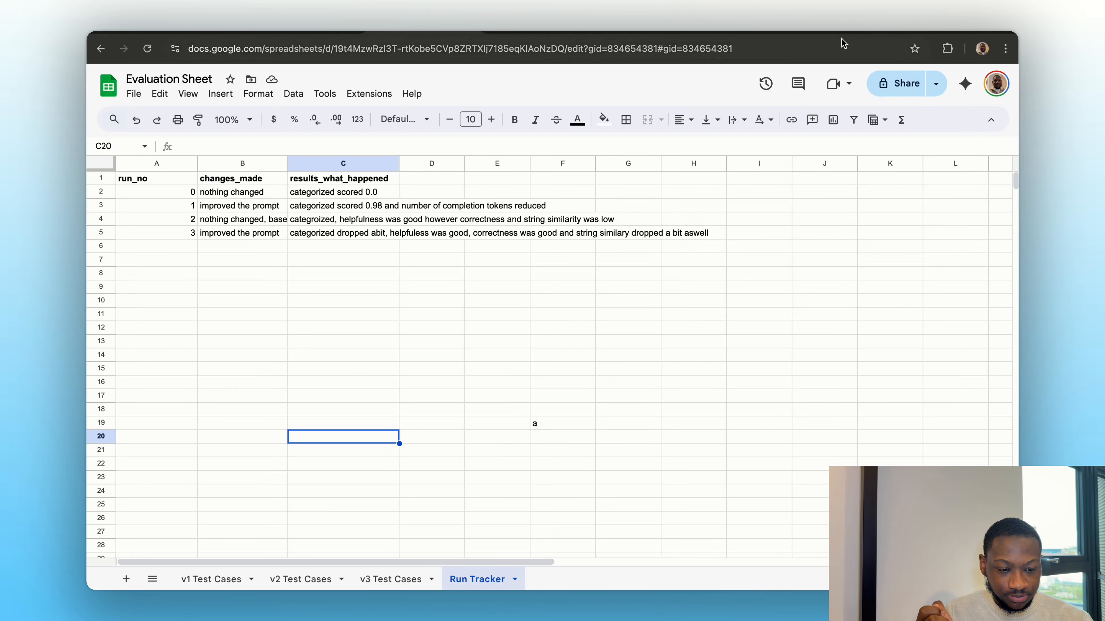
# Step: Look over the tools in the Customer Support Agent v3 workflow and the order, return and refund columns of the E-commerce Database sheet
pyautogui.click(852, 32)
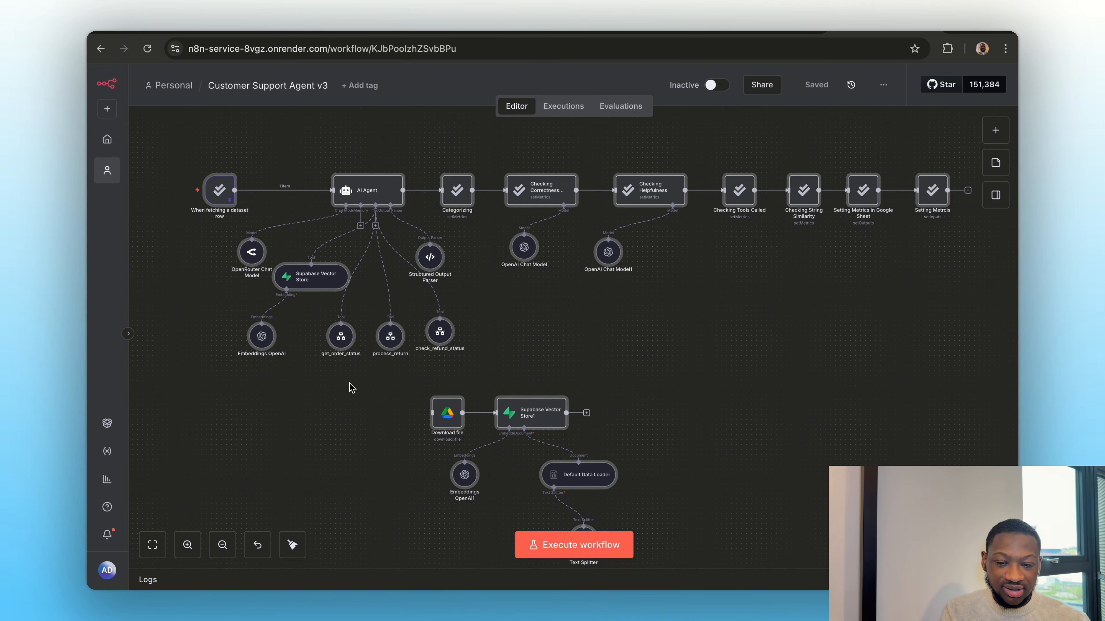
pyautogui.scroll(2, 352, 387)
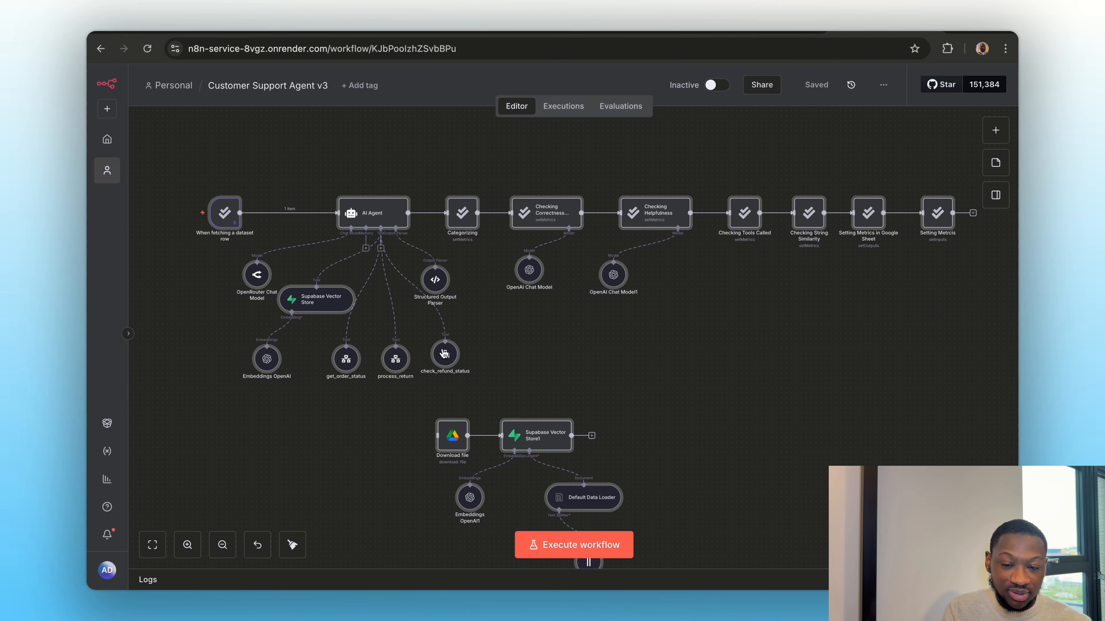
pyautogui.click(308, 32)
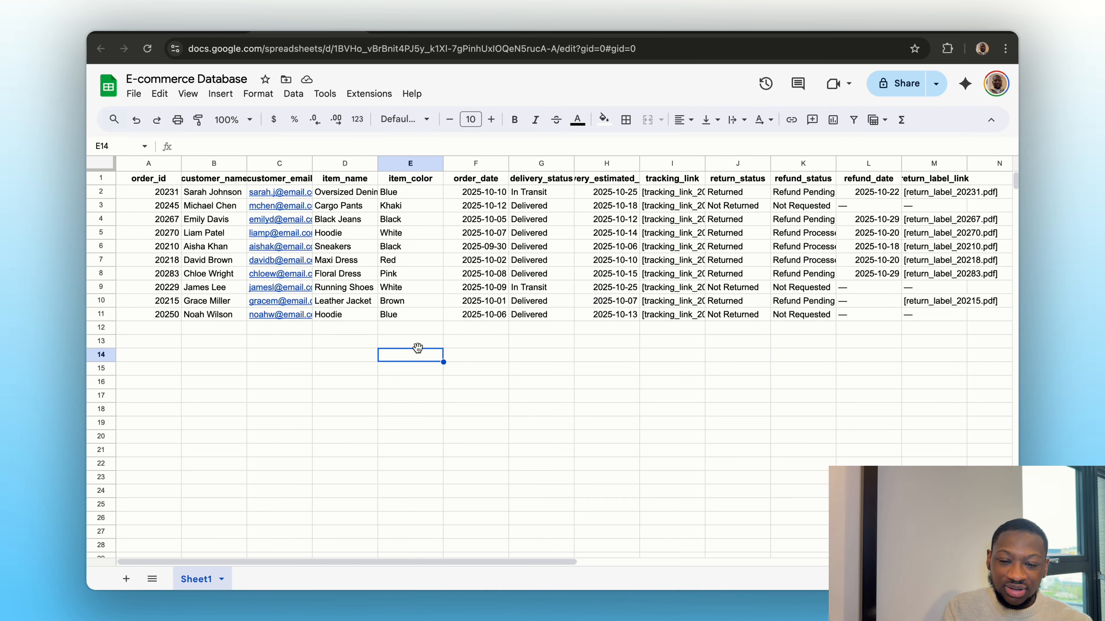
pyautogui.hscroll(5, 452, 322)
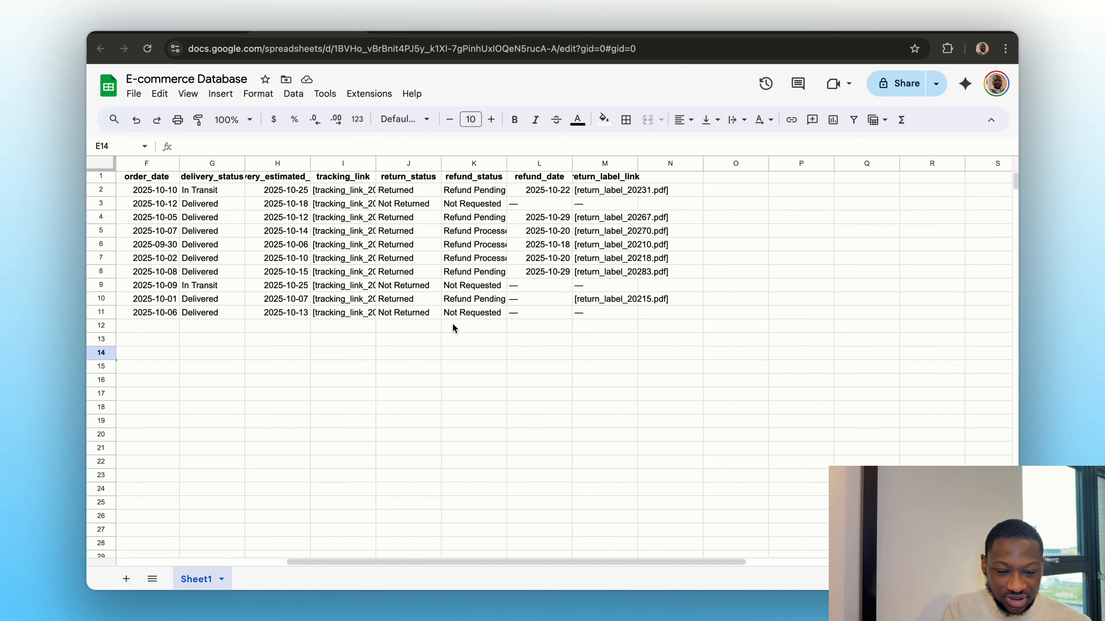
pyautogui.hscroll(-5, 453, 323)
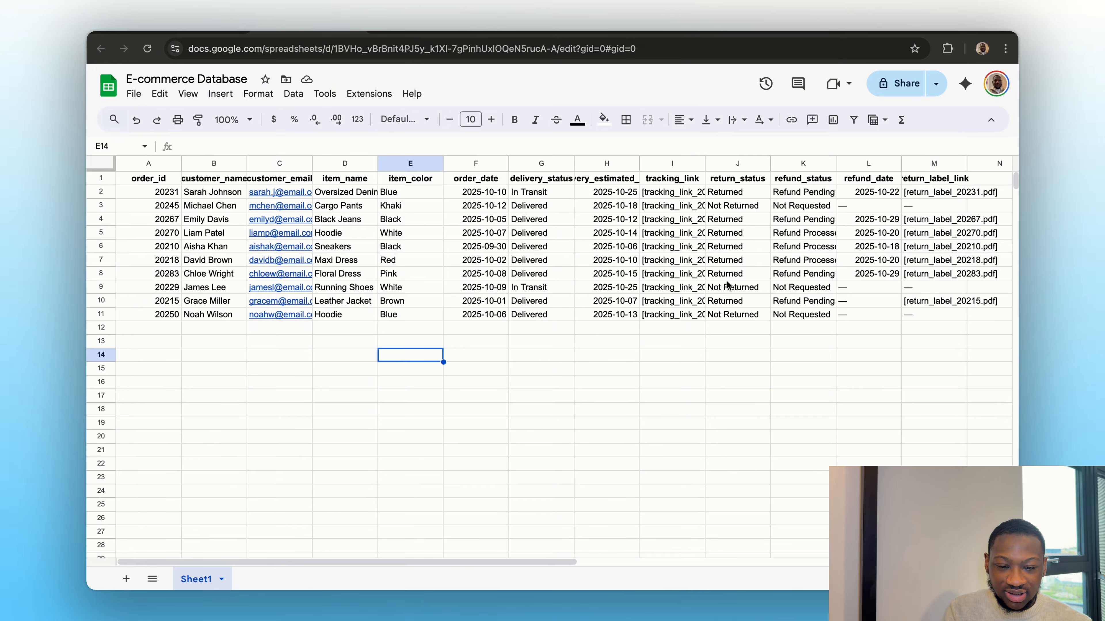
# Step: Open the Checking Tools Called node in the Customer Support Agent v3 workflow and examine its Tools Used metric settings
pyautogui.click(401, 34)
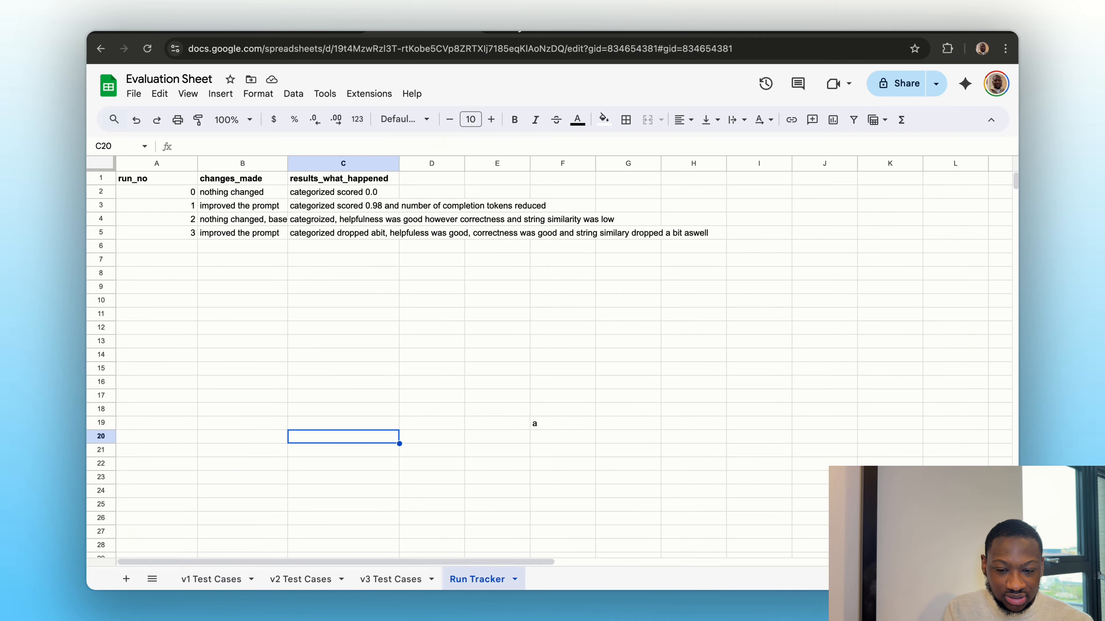
pyautogui.click(840, 34)
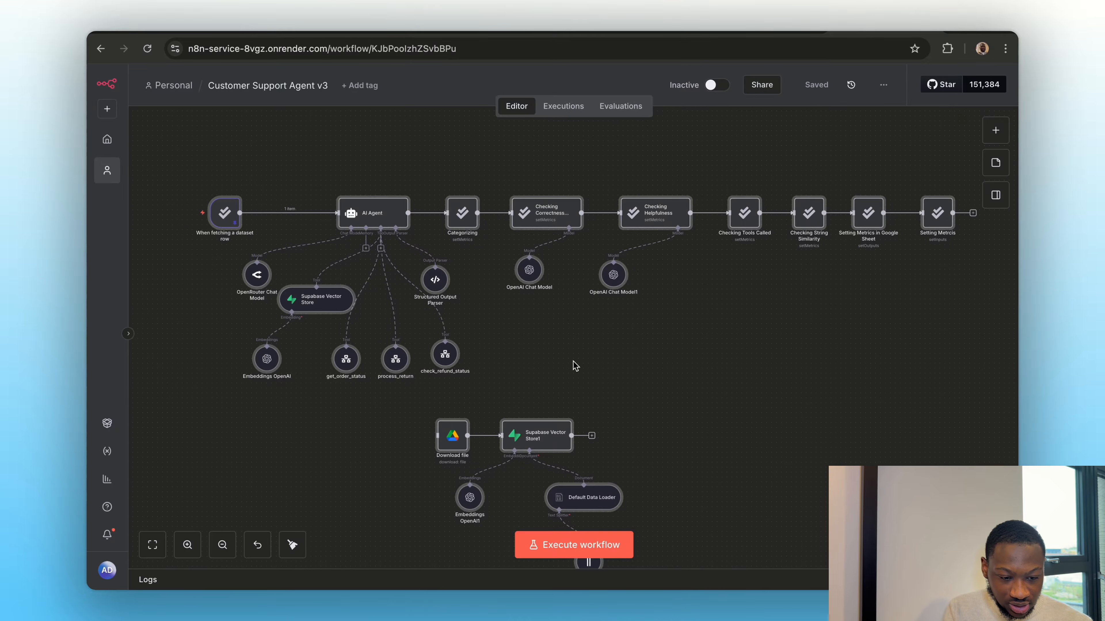
pyautogui.scroll(5, 772, 283)
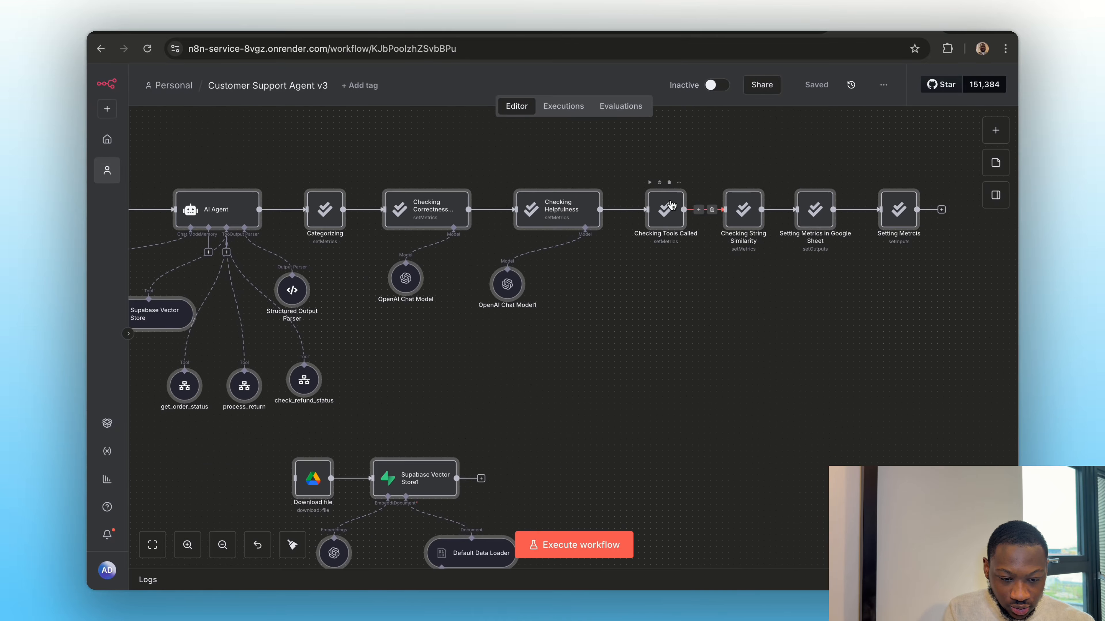
pyautogui.doubleClick(666, 209)
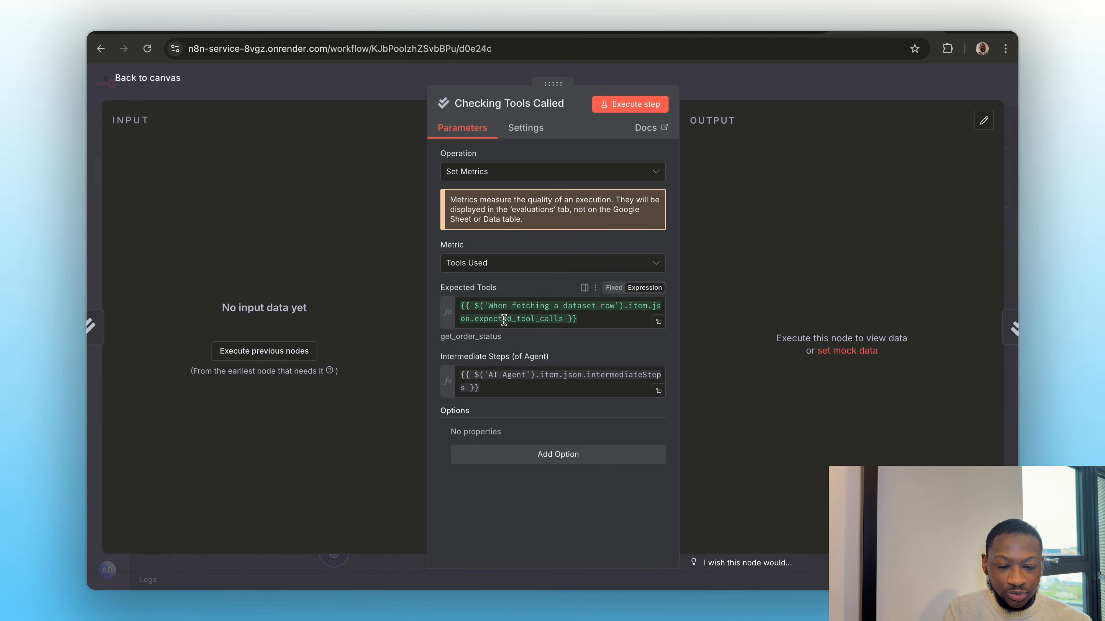
# Step: Review the v3 Test Cases in the Evaluation Sheet, checking the first email body against its expected tool call and the actual_tool_calls column
pyautogui.click(406, 33)
pyautogui.click(382, 579)
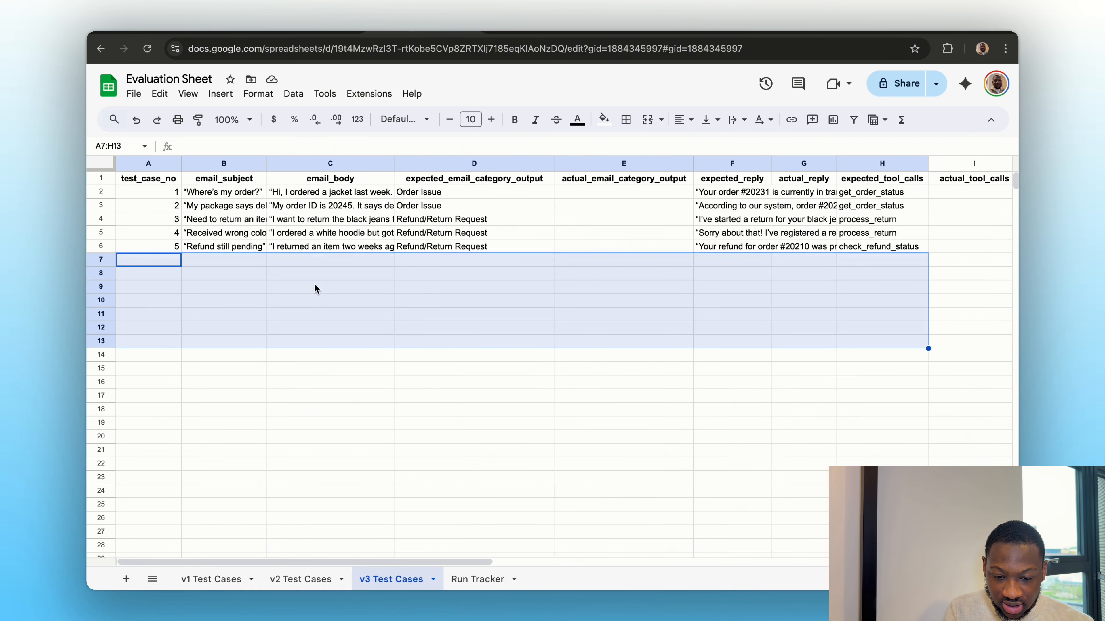
pyautogui.click(365, 409)
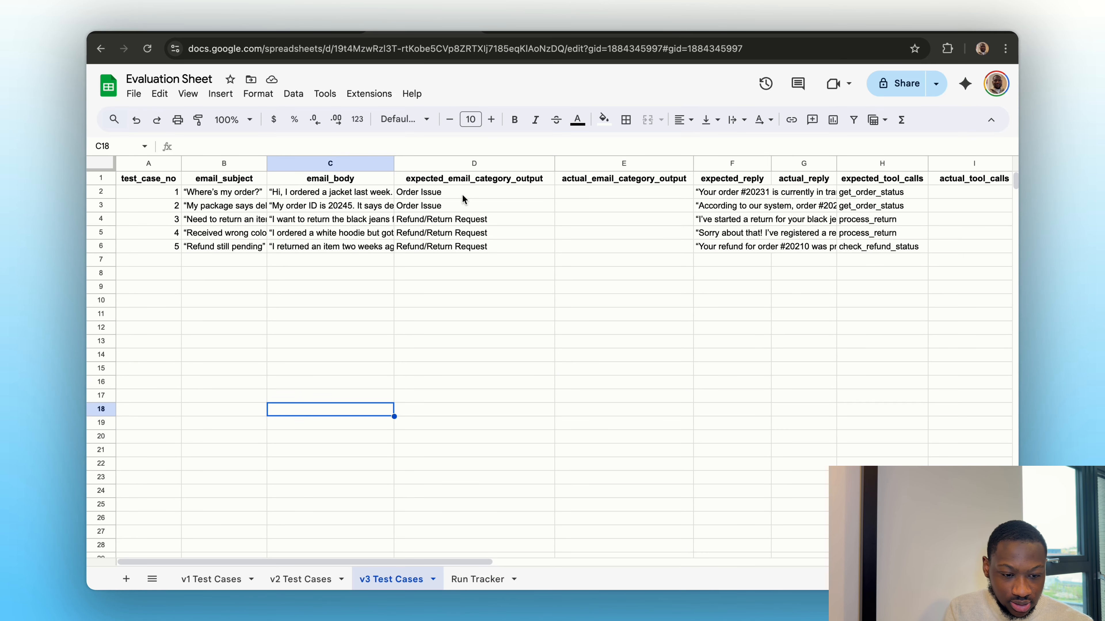
pyautogui.click(870, 166)
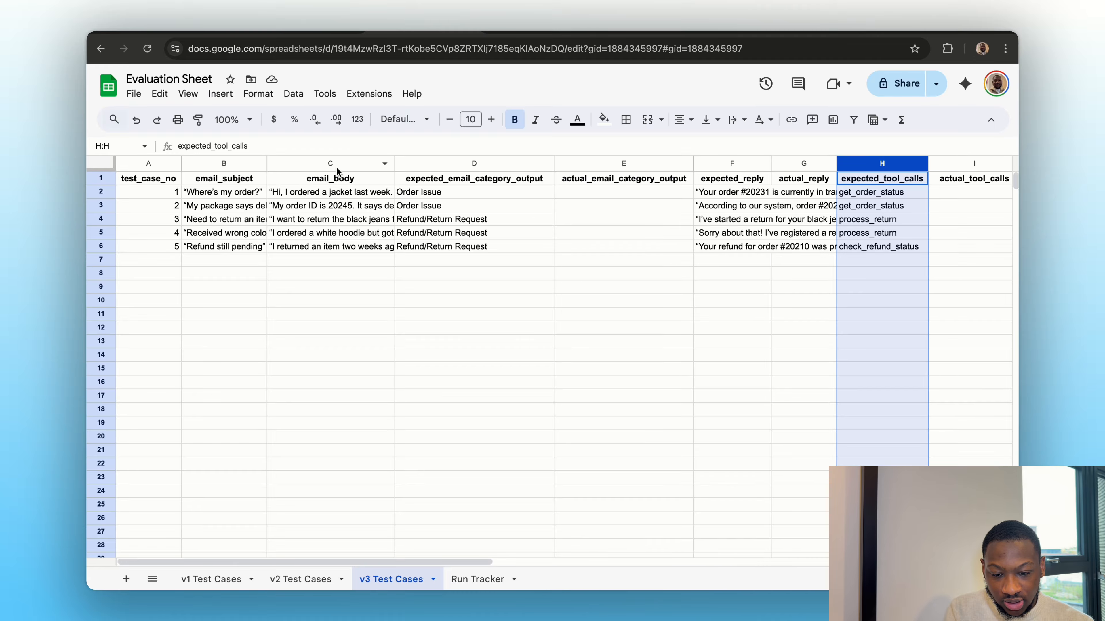
pyautogui.click(325, 192)
pyautogui.press('Return')
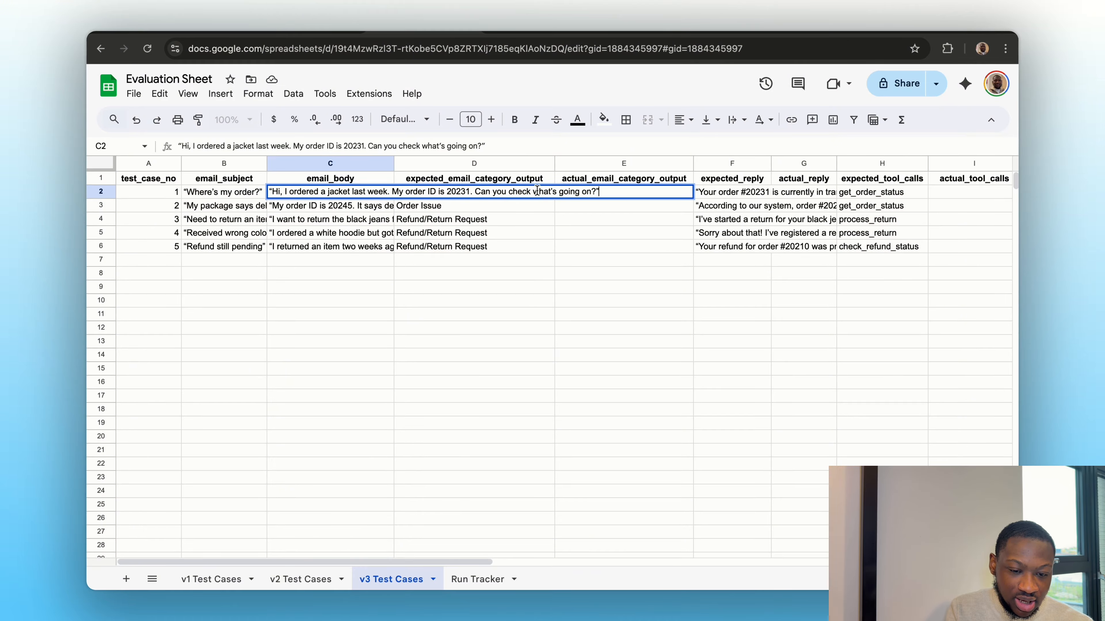
pyautogui.click(632, 314)
pyautogui.click(865, 192)
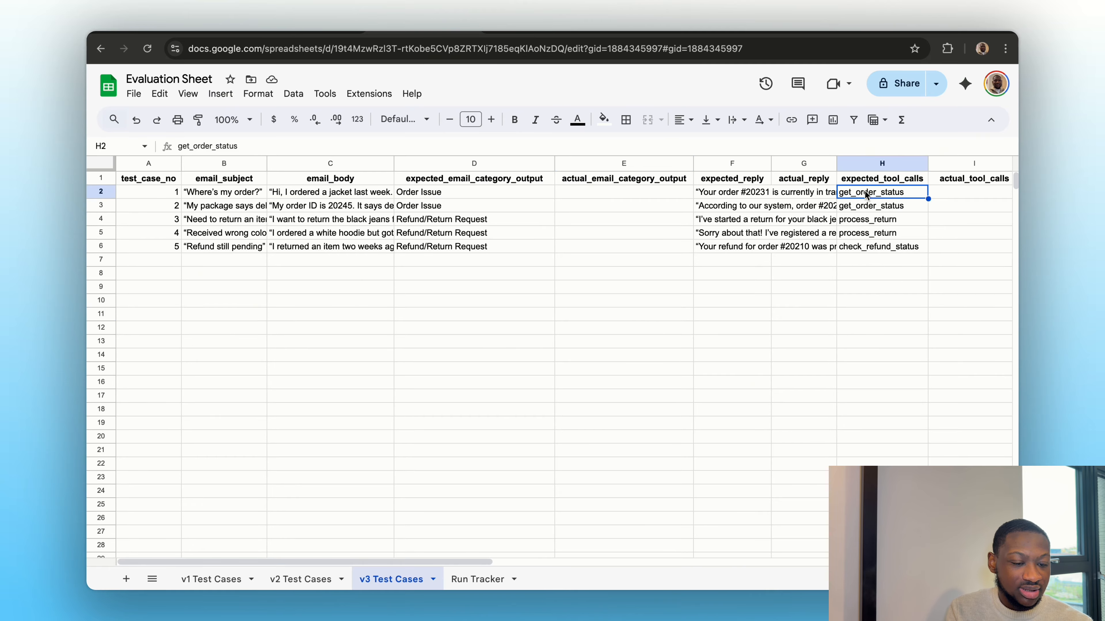
pyautogui.click(814, 333)
pyautogui.hscroll(5, 814, 333)
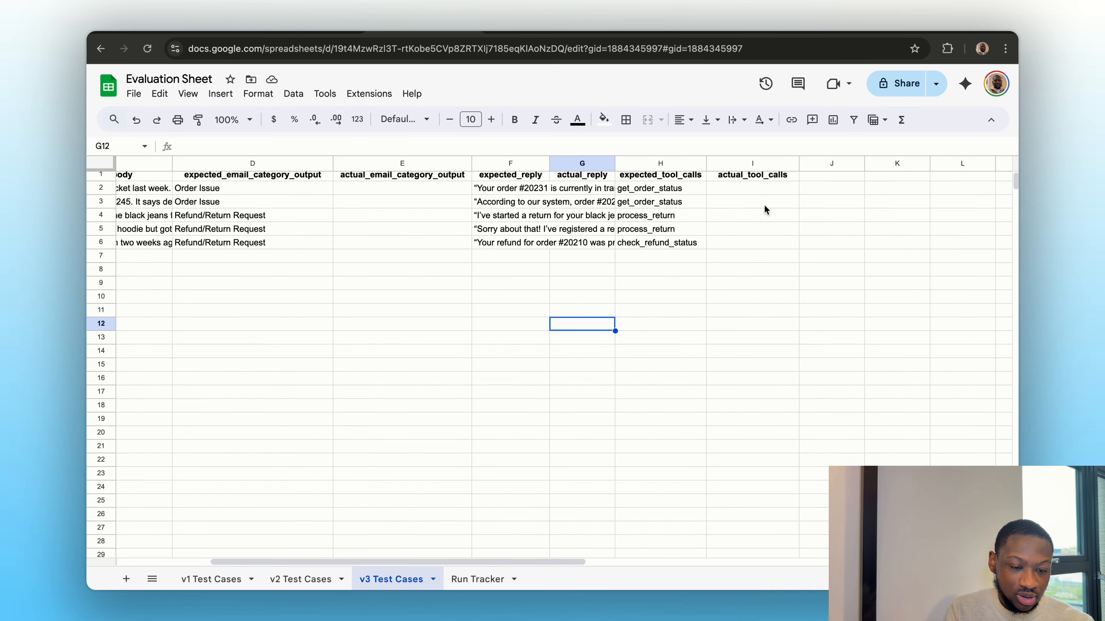
# Step: Return to n8n, close the Checking Tools Called node and run the Customer Support Agent v3 evaluation test
pyautogui.click(859, 30)
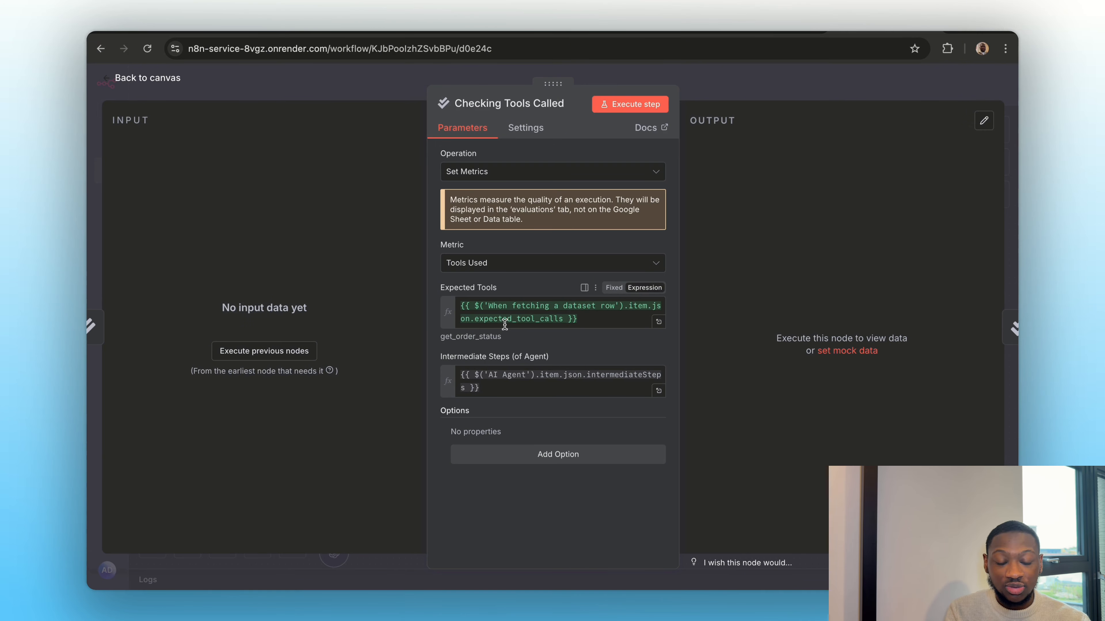
pyautogui.press('Escape')
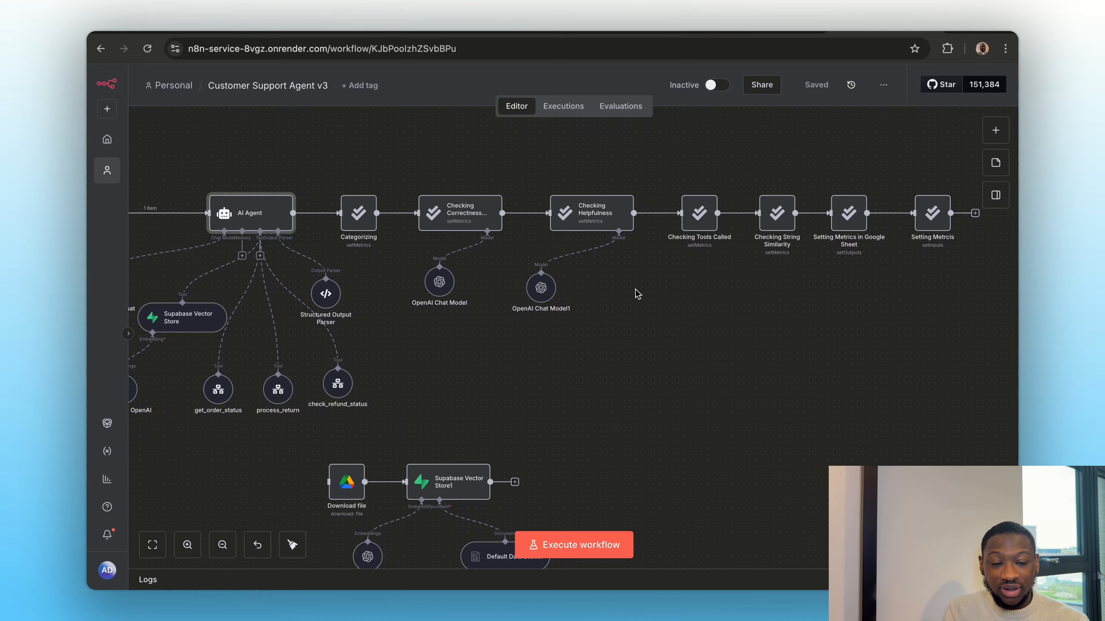
pyautogui.click(618, 107)
pyautogui.click(980, 131)
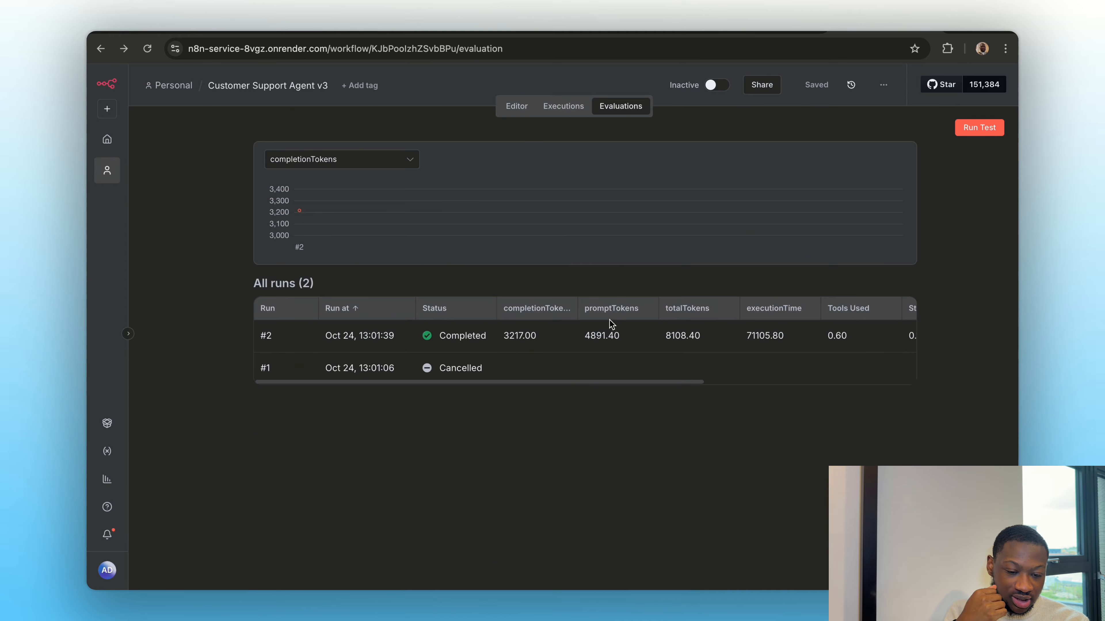
# Step: Examine the metrics of v3 evaluation run #2 and open the run to compare its test cases' expected tool call values
pyautogui.hscroll(6, 613, 335)
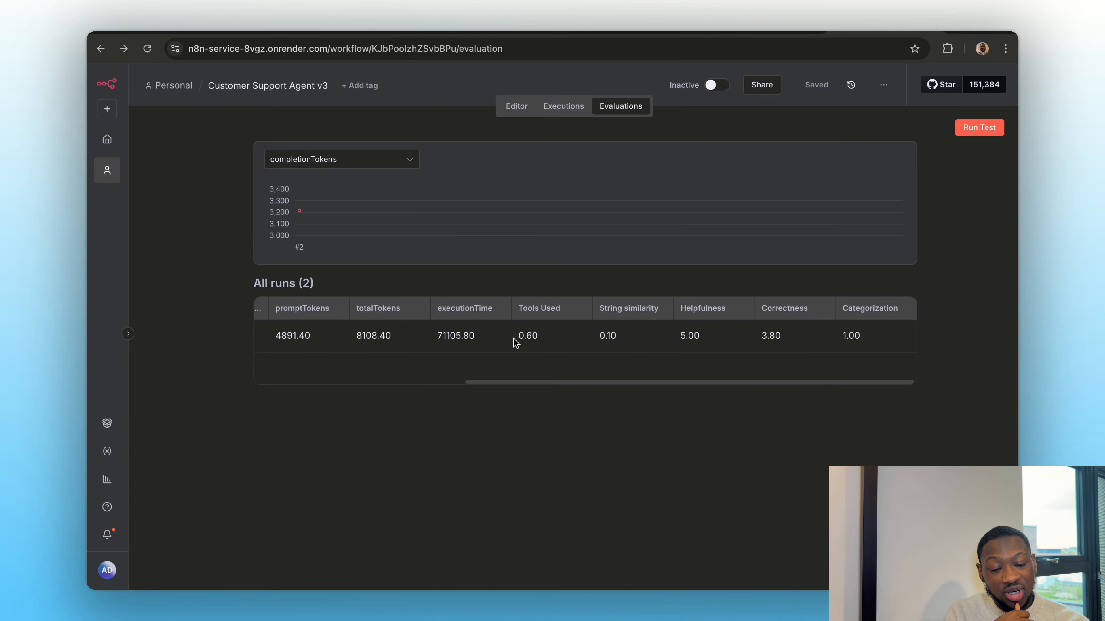
pyautogui.click(444, 334)
pyautogui.hscroll(10, 407, 340)
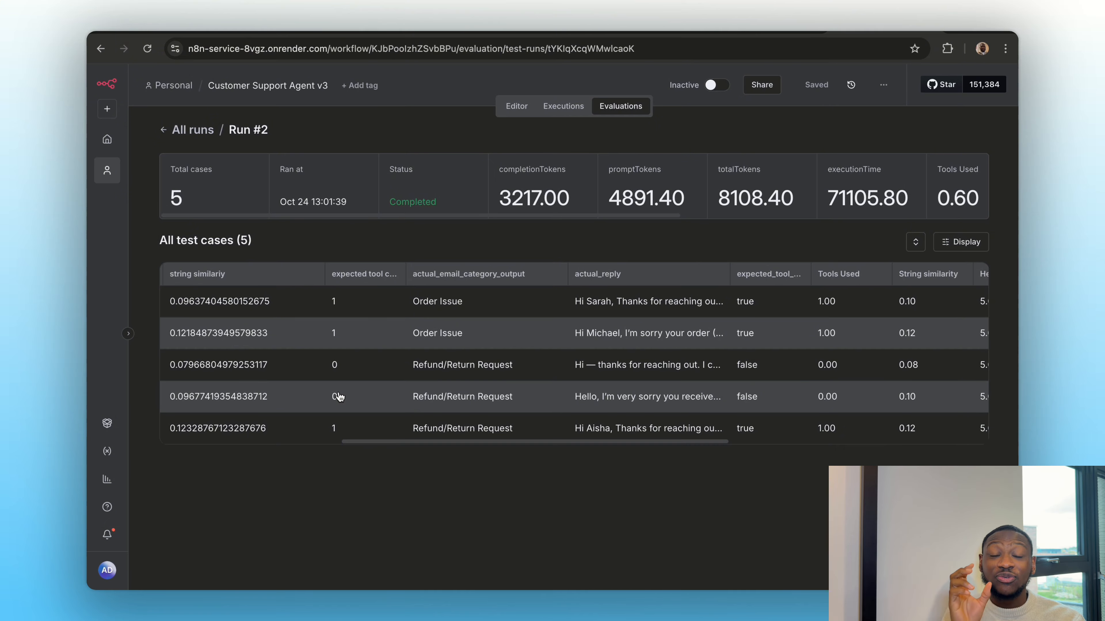
pyautogui.hscroll(-2, 340, 396)
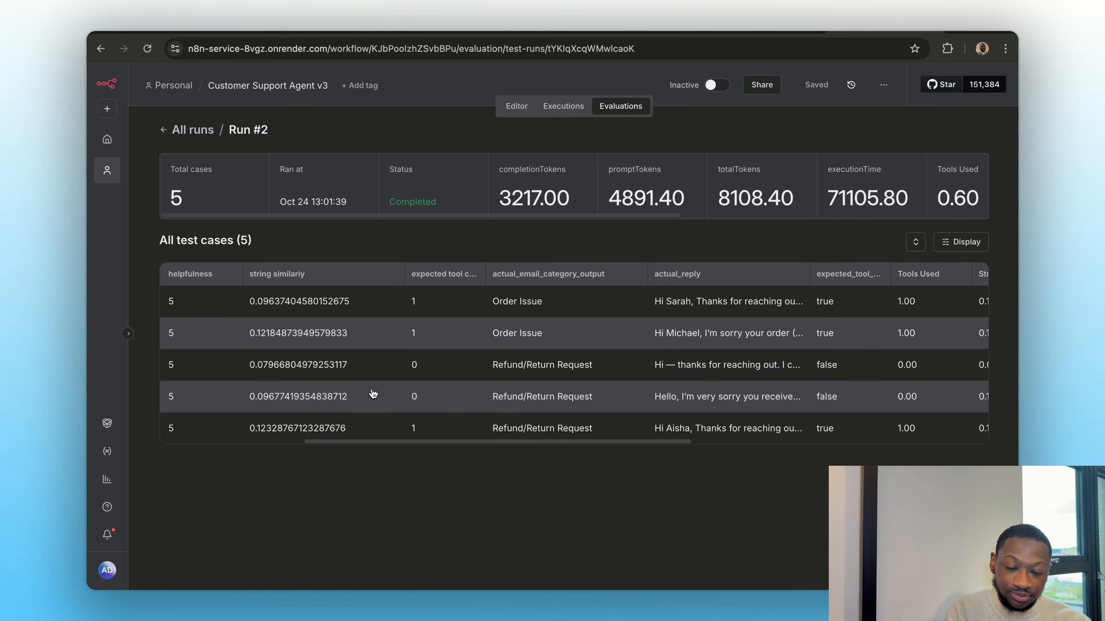
# Step: Switch to the Evaluation Sheet's Run Tracker and add run 4 in row 6 with changes made "nothing changed, base v3 workflow"
pyautogui.click(430, 35)
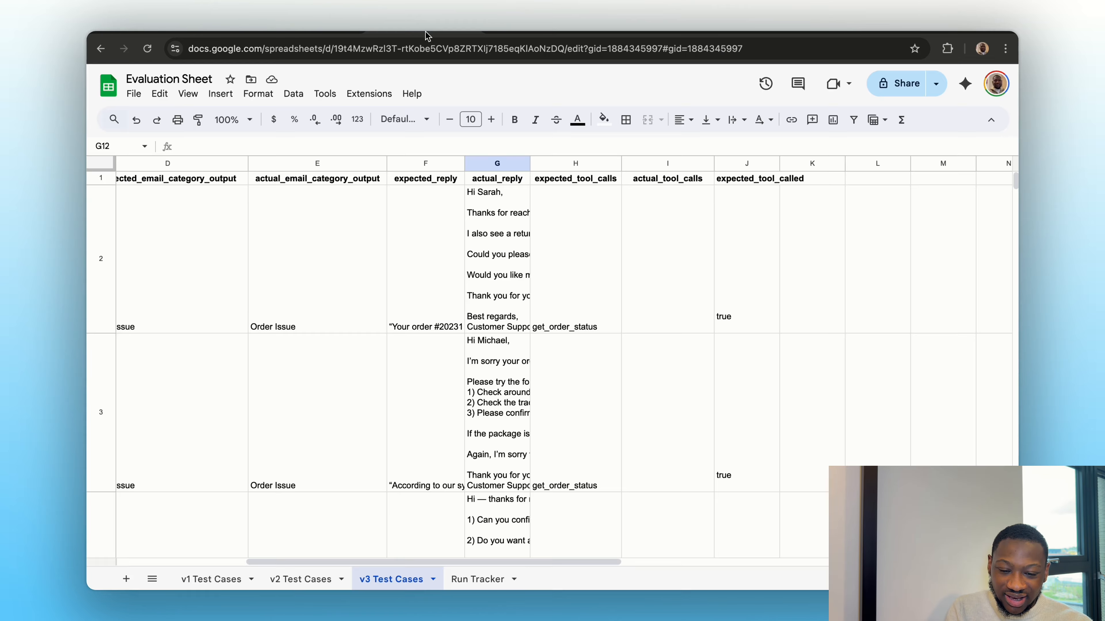
pyautogui.click(477, 579)
pyautogui.click(183, 247)
pyautogui.write('4')
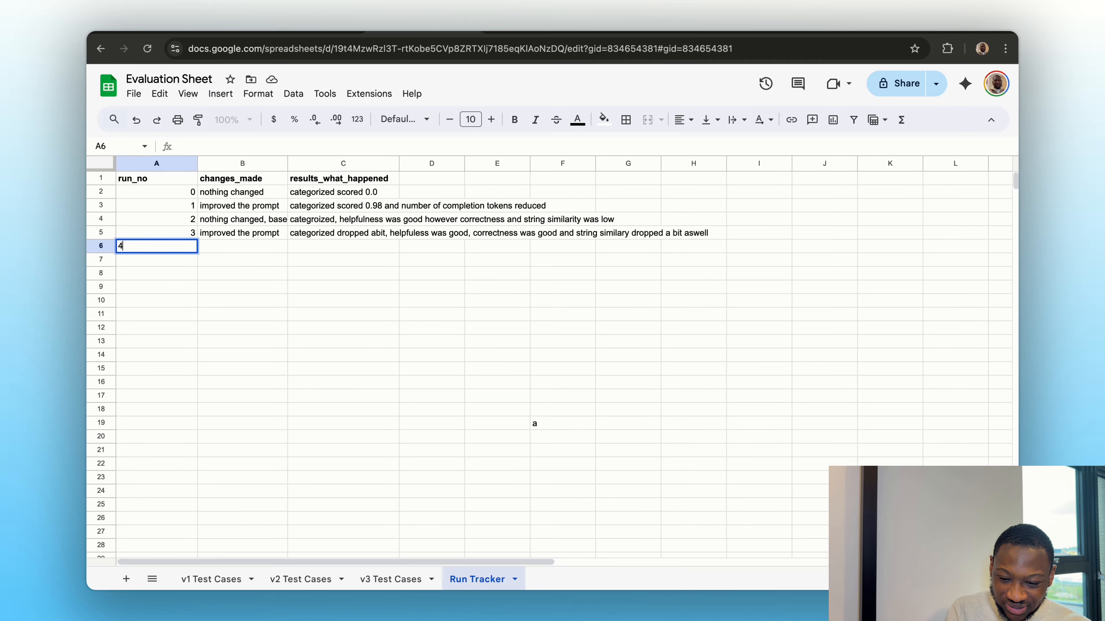
pyautogui.click(310, 521)
pyautogui.click(220, 246)
pyautogui.write('noth')
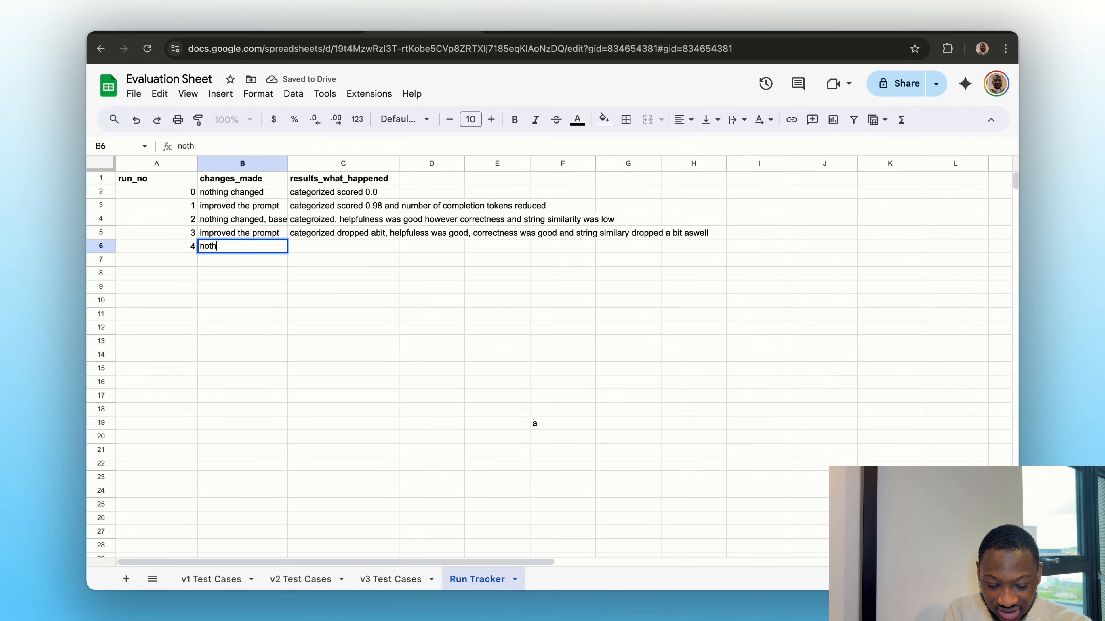
pyautogui.write('ing changed')
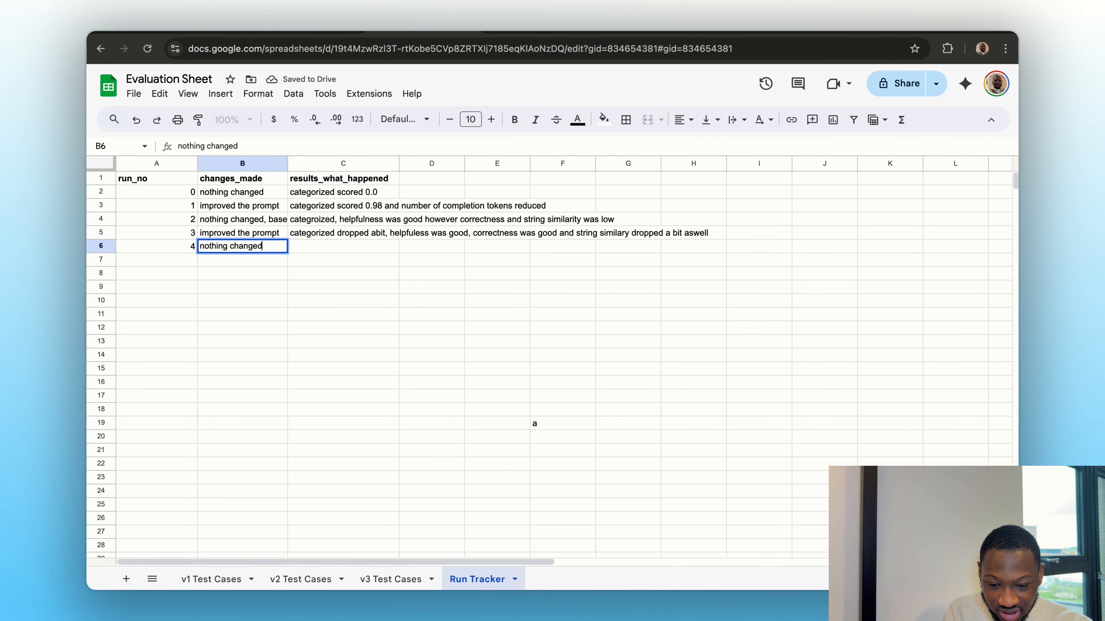
pyautogui.write(', base v3 ')
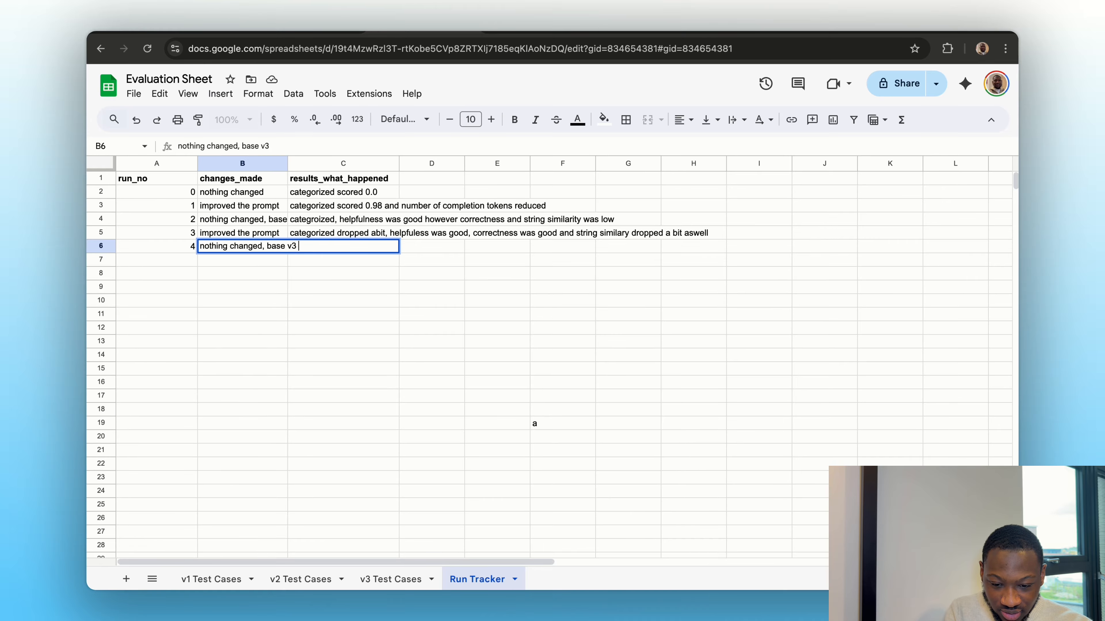
pyautogui.write('workflow')
pyautogui.click(281, 351)
# Step: Check run #2's metrics in n8n and record "same as run 3 but tools used was 0.6" as run 4's result in the Run Tracker
pyautogui.click(346, 249)
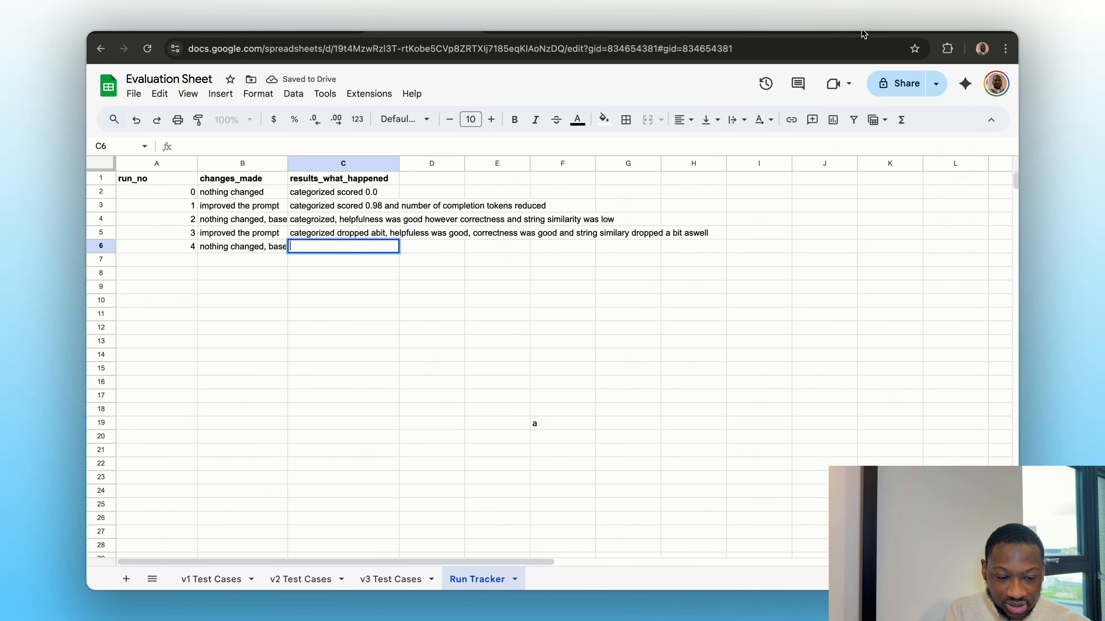
pyautogui.click(863, 32)
pyautogui.hscroll(10, 567, 437)
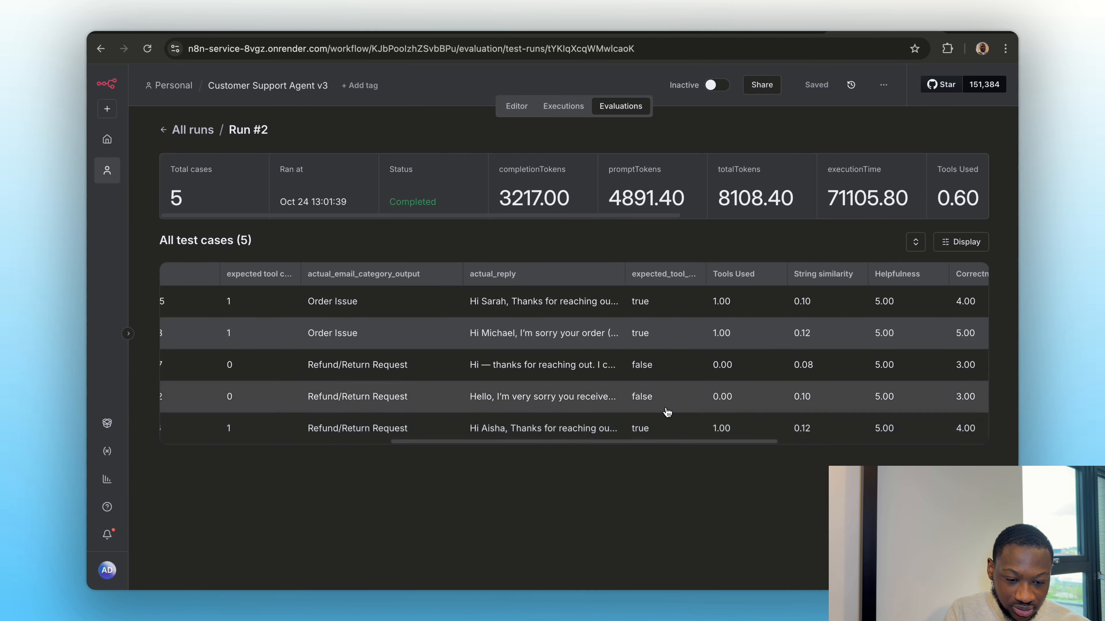
pyautogui.hscroll(-10, 668, 412)
pyautogui.hscroll(5, 623, 196)
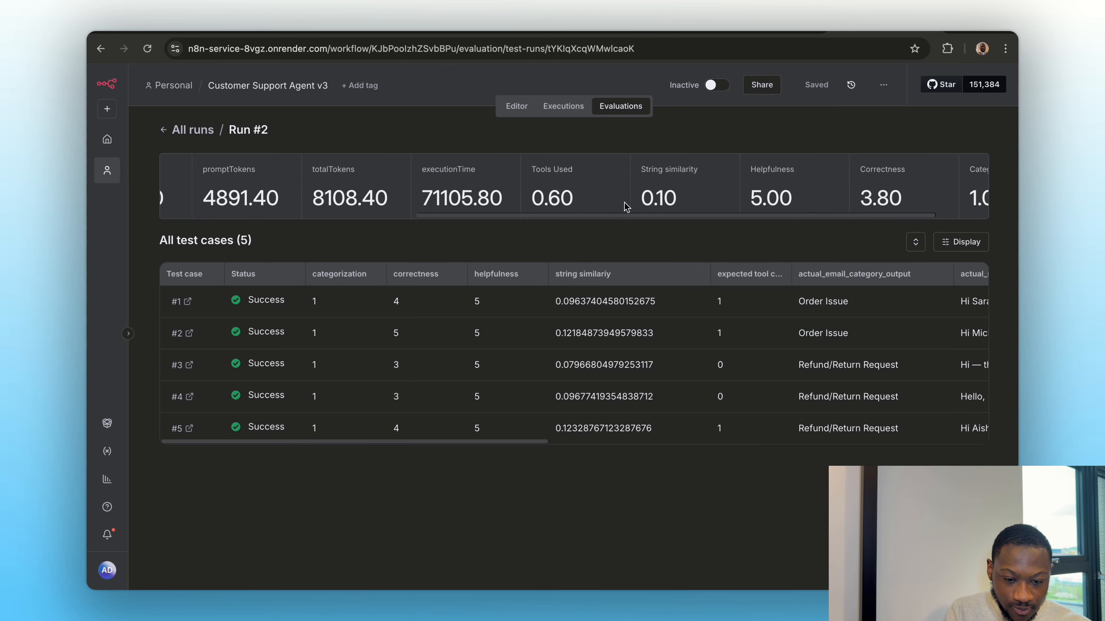
pyautogui.hscroll(3, 551, 195)
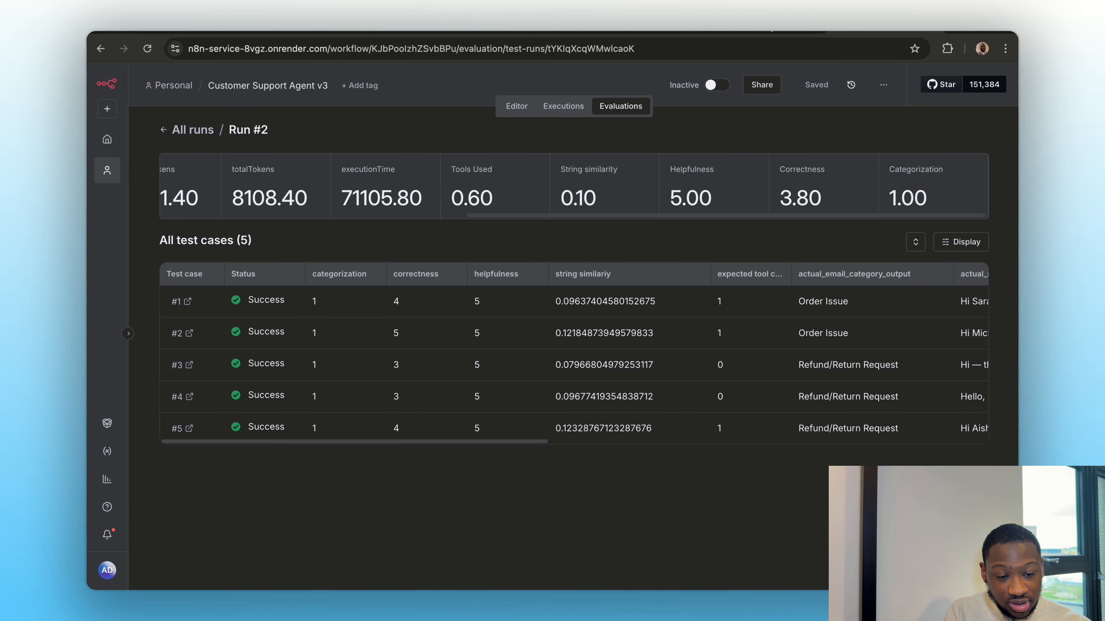
pyautogui.write('same as run 3 but')
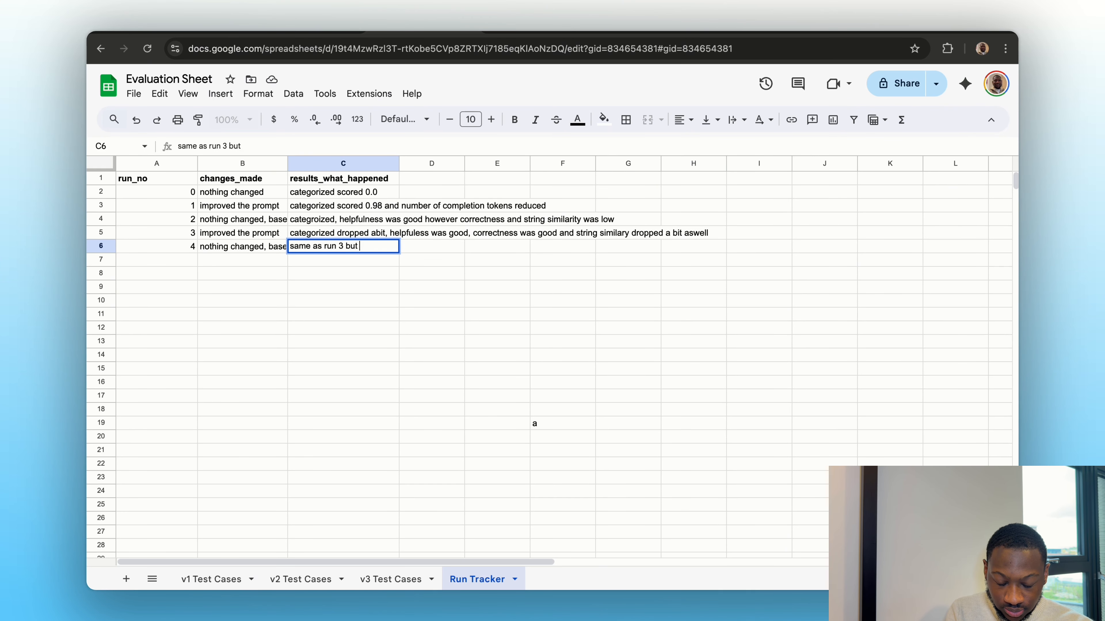
pyautogui.write(' too')
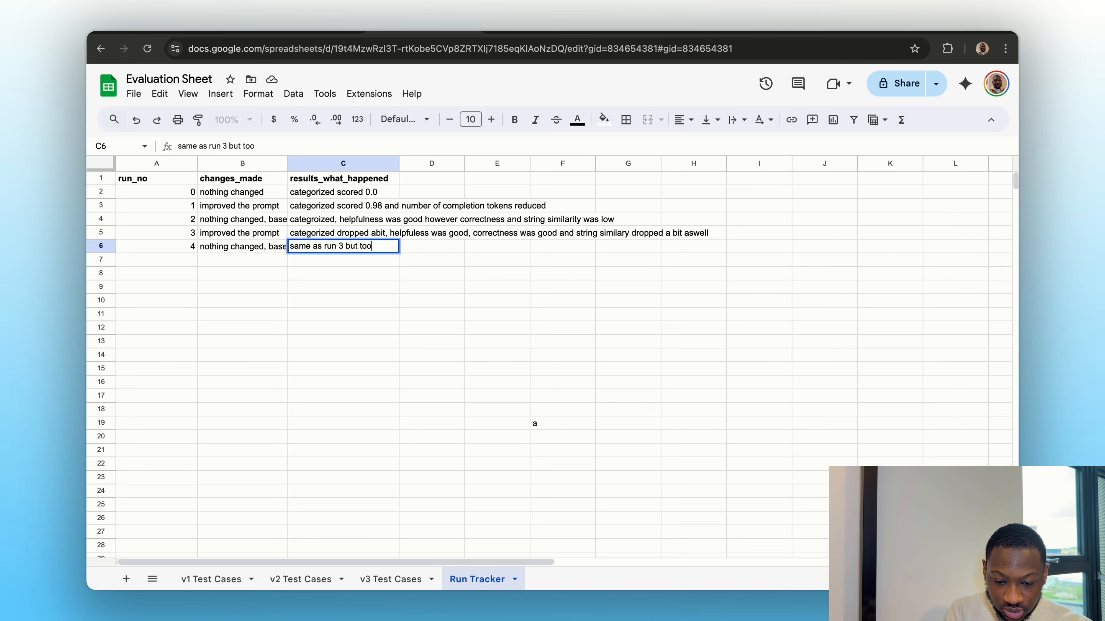
pyautogui.write('ls used was')
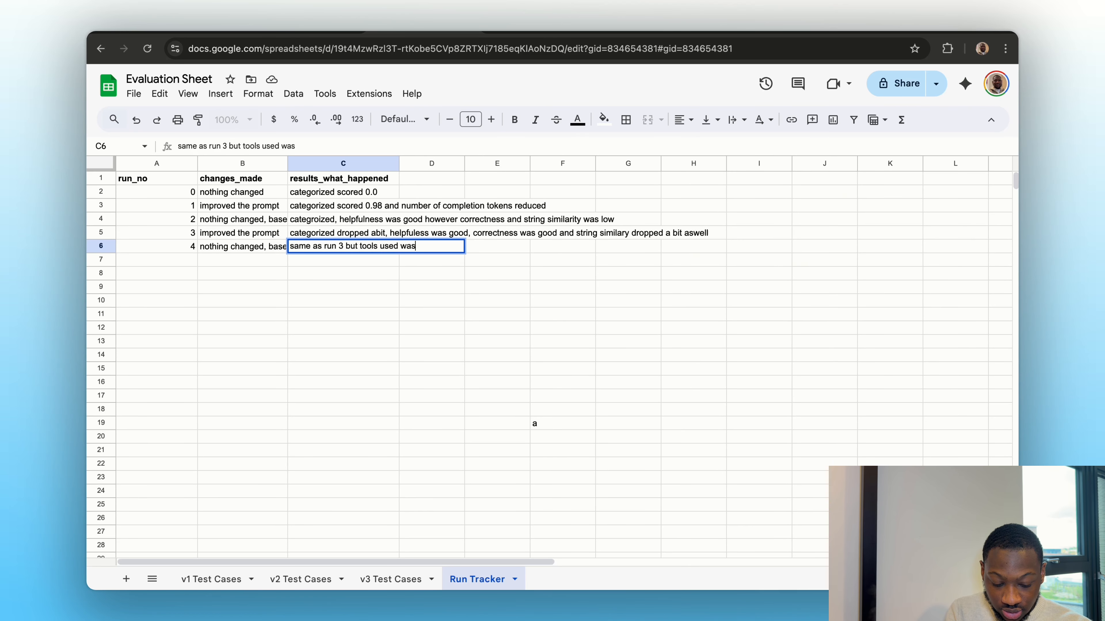
pyautogui.write(' 0.6')
pyautogui.click(366, 332)
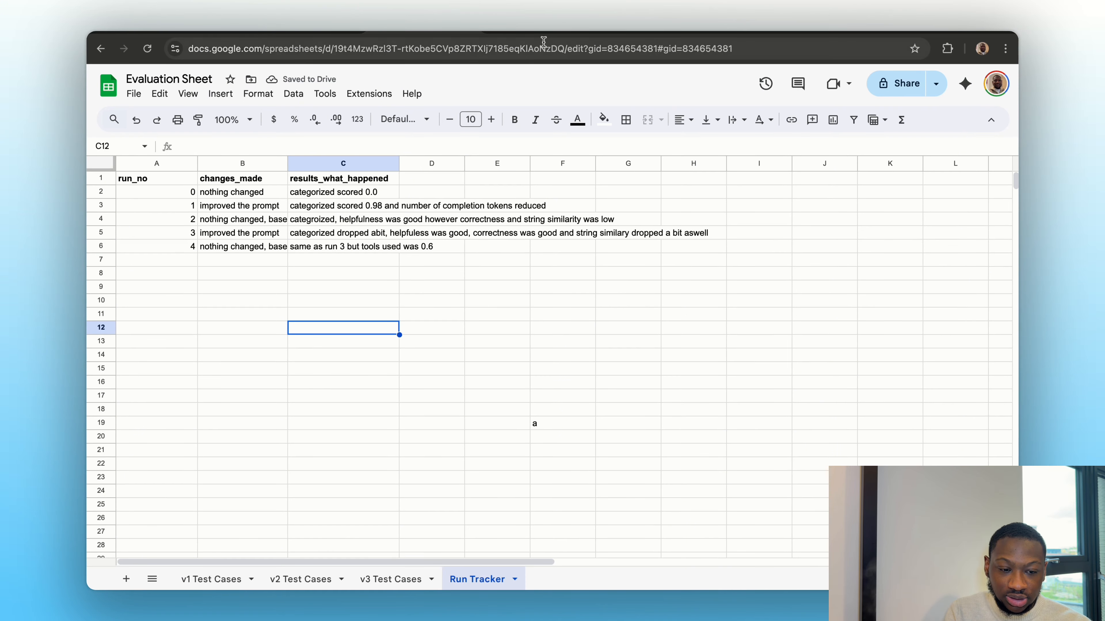
# Step: In n8n, append tool call instructions for get_order_status, process_return and check_refund_status to the AI Agent node's system message
pyautogui.click(851, 32)
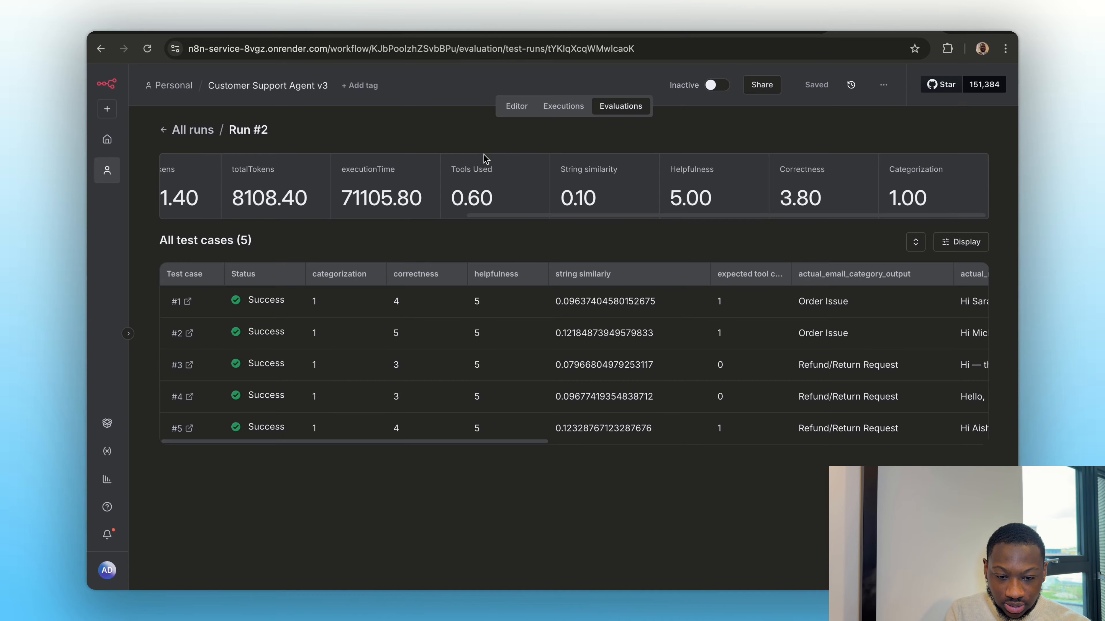
pyautogui.click(514, 107)
pyautogui.doubleClick(260, 217)
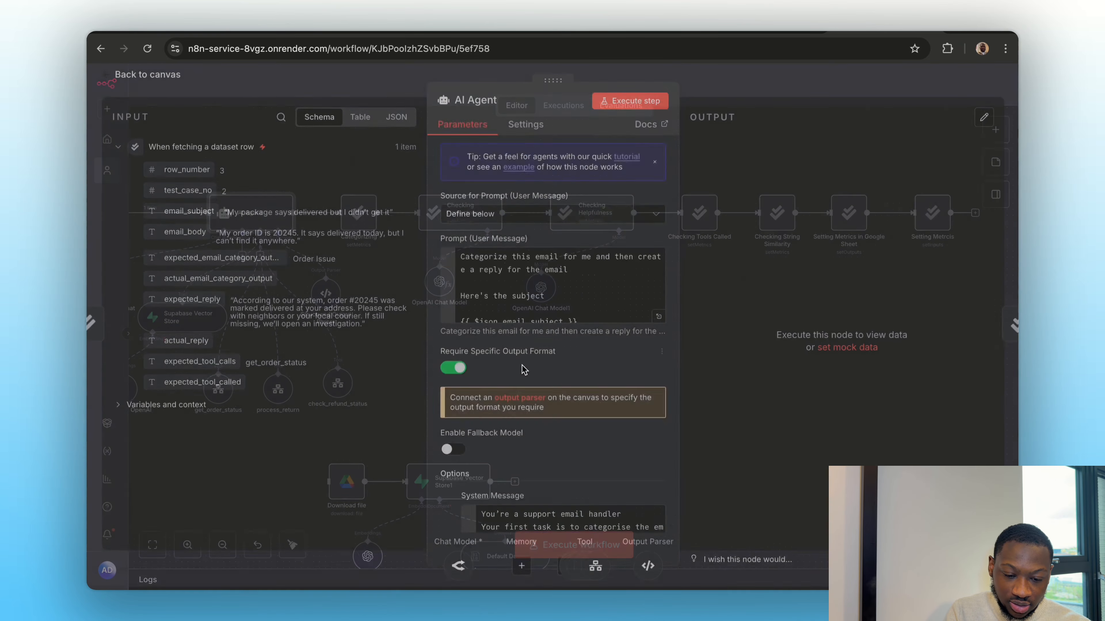
pyautogui.scroll(-3, 625, 392)
pyautogui.click(653, 451)
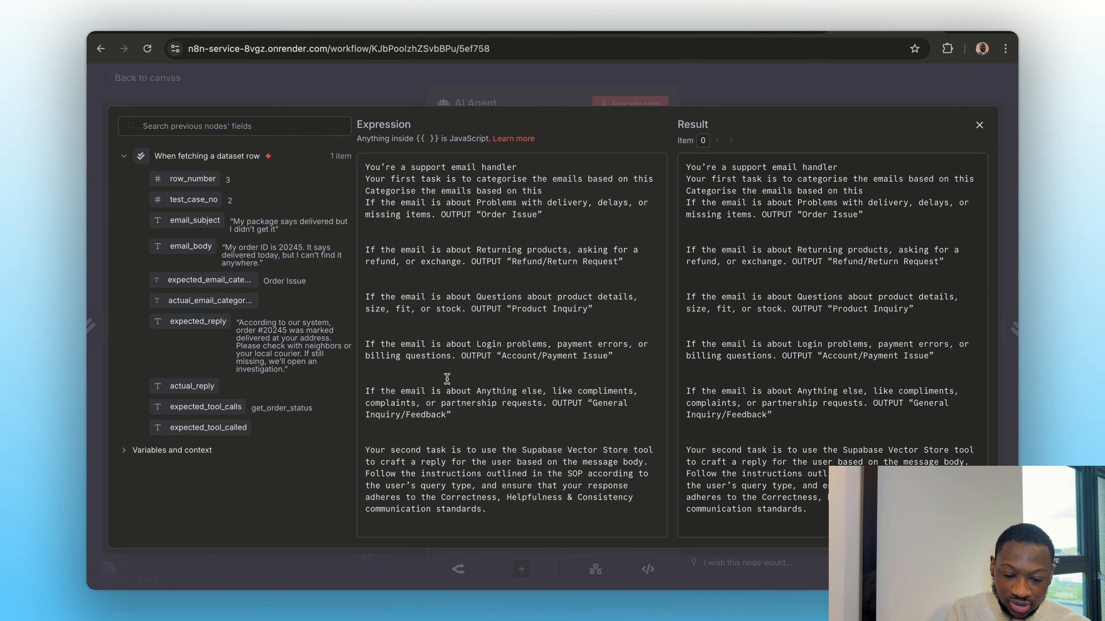
pyautogui.write('Tool call instructions:  When a user has an issue about delivery, delays, or missing items, and provides an order ID, call get_order_status. Use it to fetch the current delivery status, estimated delivery date, and tracking link.   When a user has a request to return a product, ask for a refund, or exchange an item, and provides an order ID, call process_return. Use it to initiate the return or exchange and generate a return label.   When a user has a question about the status of a previously returned item or refund, and provides an order ID, call check_refund_status. Use it to check whether the refund has been processed and provide the estimated timeline.')
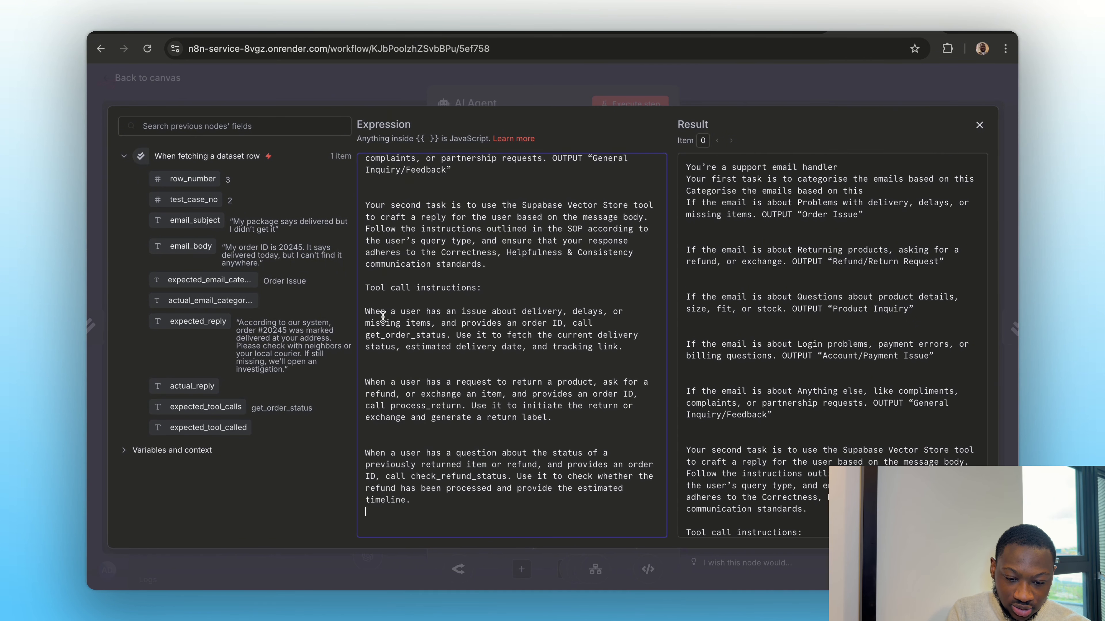
pyautogui.click(980, 125)
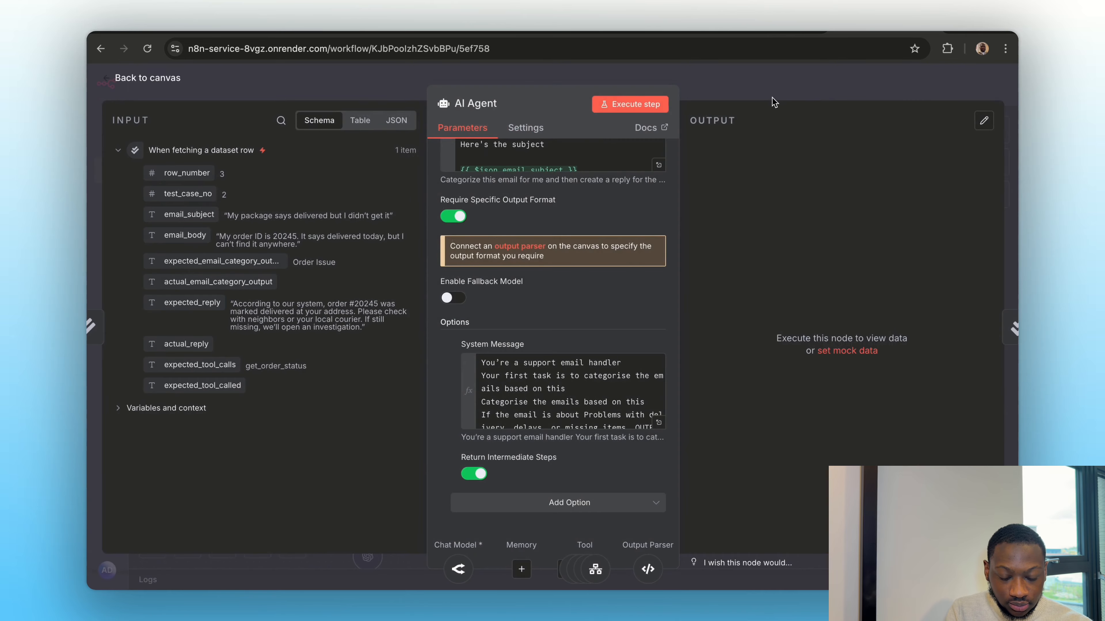
# Step: Close the AI Agent node and run the Customer Support Agent v3 evaluation test again
pyautogui.click(773, 101)
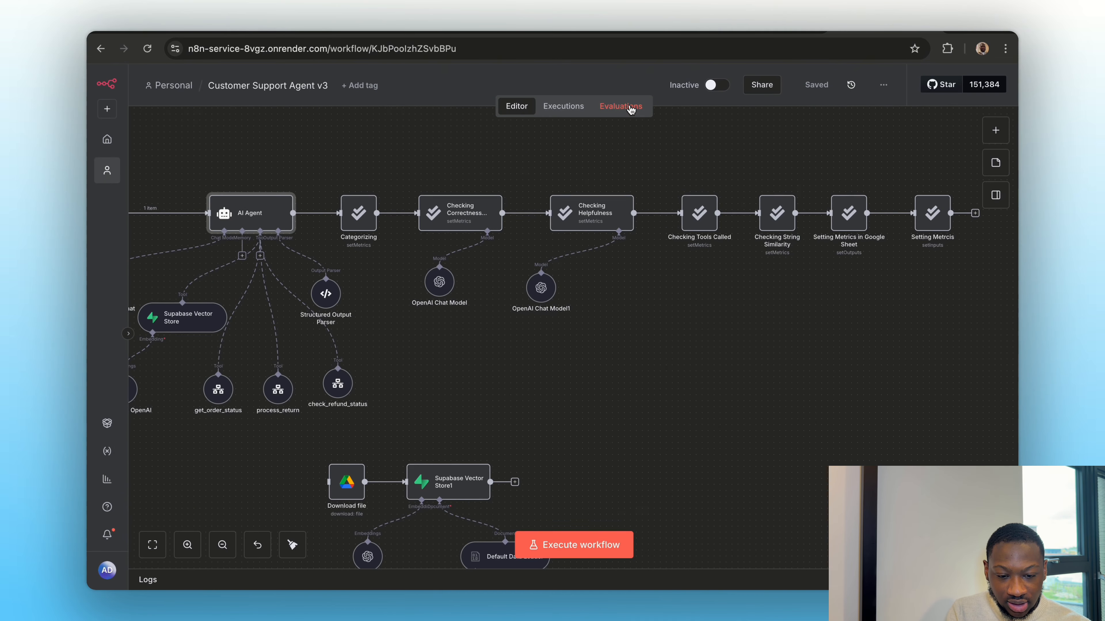
pyautogui.click(630, 109)
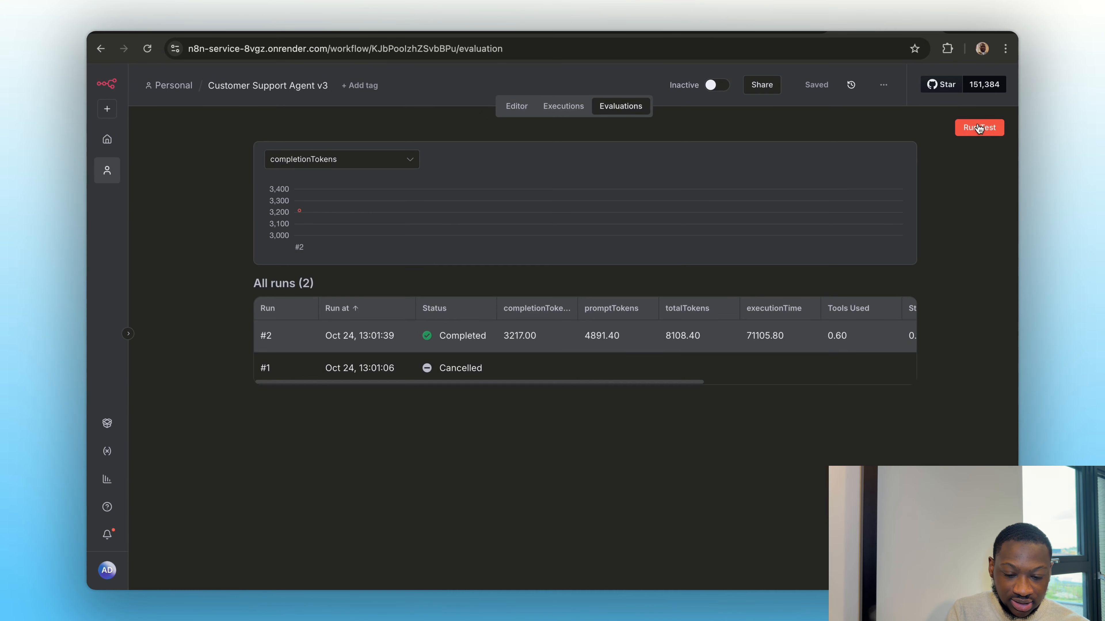
pyautogui.click(979, 127)
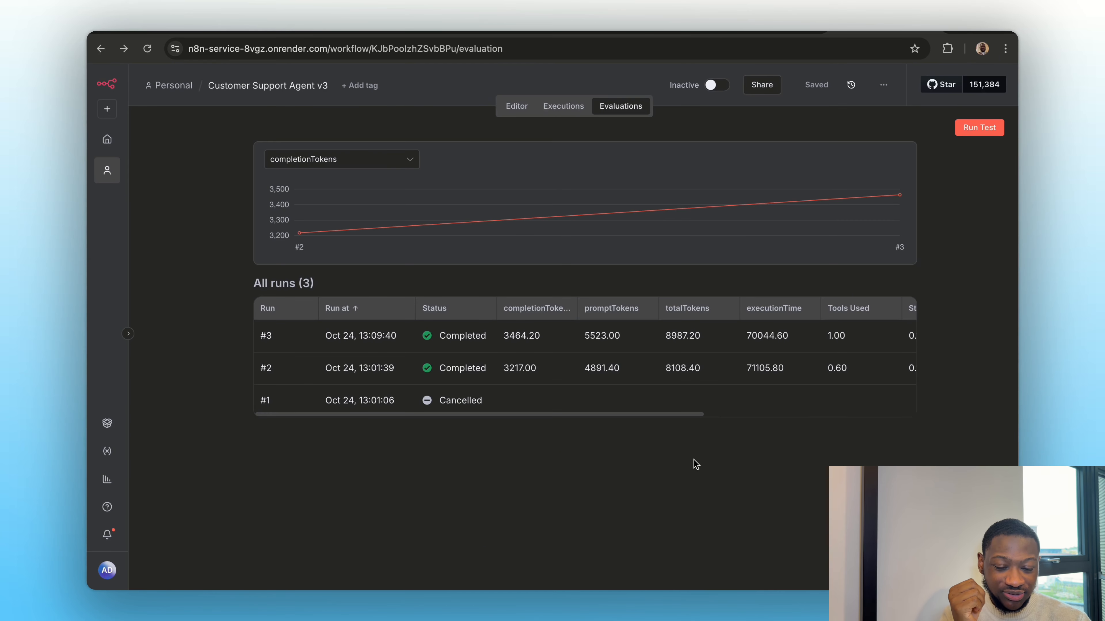
# Step: Compare the metrics of runs #2 and #3, chart them by Tools Used, and look over run #3's test cases
pyautogui.hscroll(5, 609, 343)
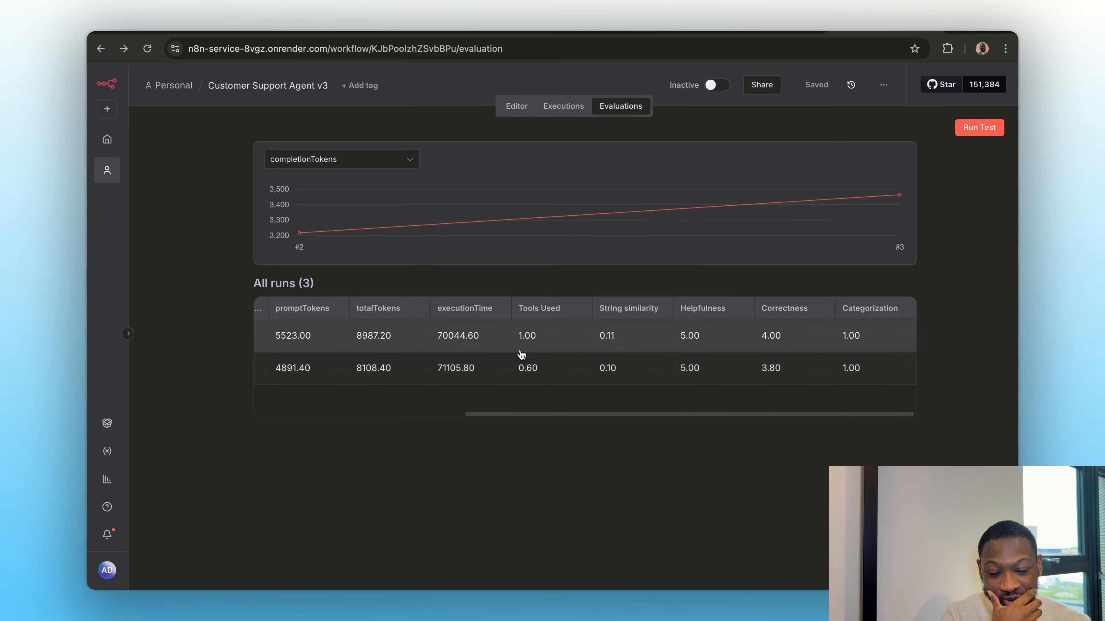
pyautogui.click(321, 161)
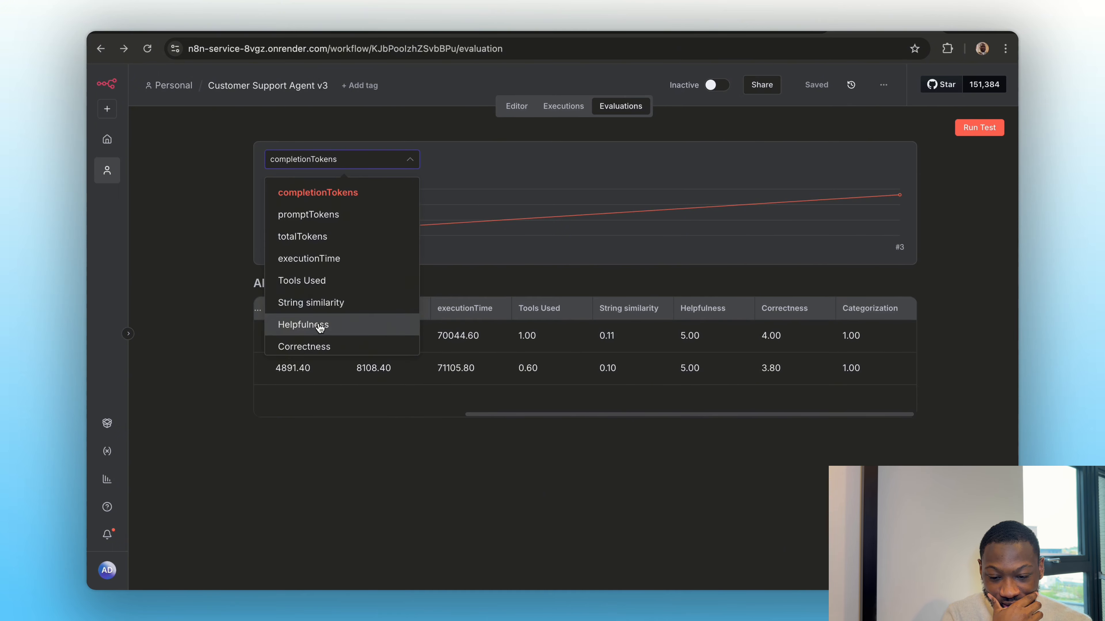
pyautogui.click(287, 279)
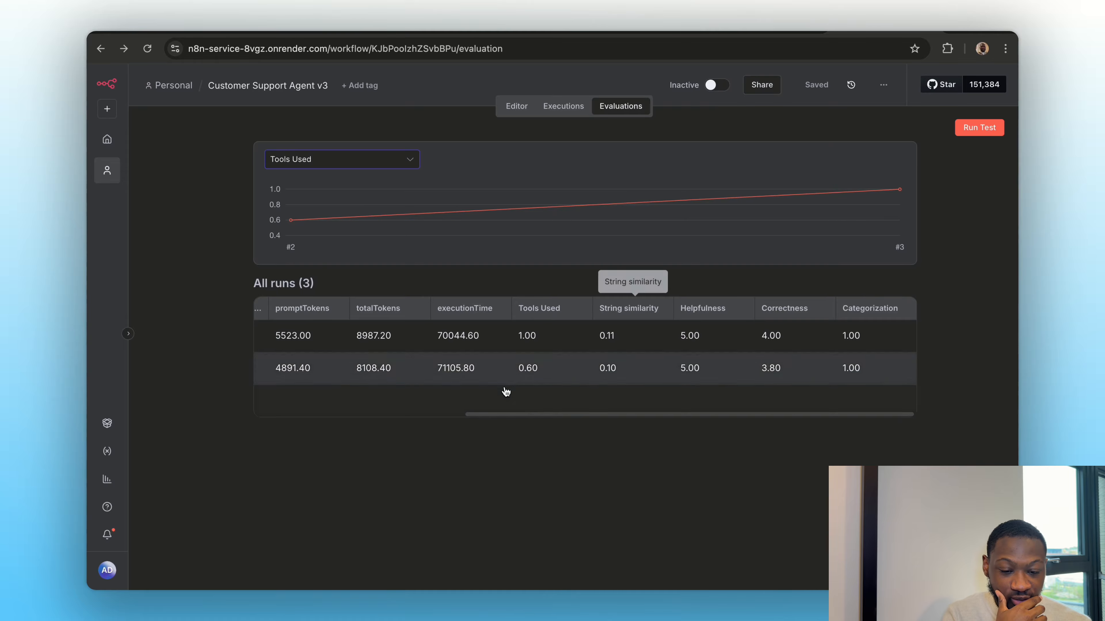
pyautogui.click(521, 337)
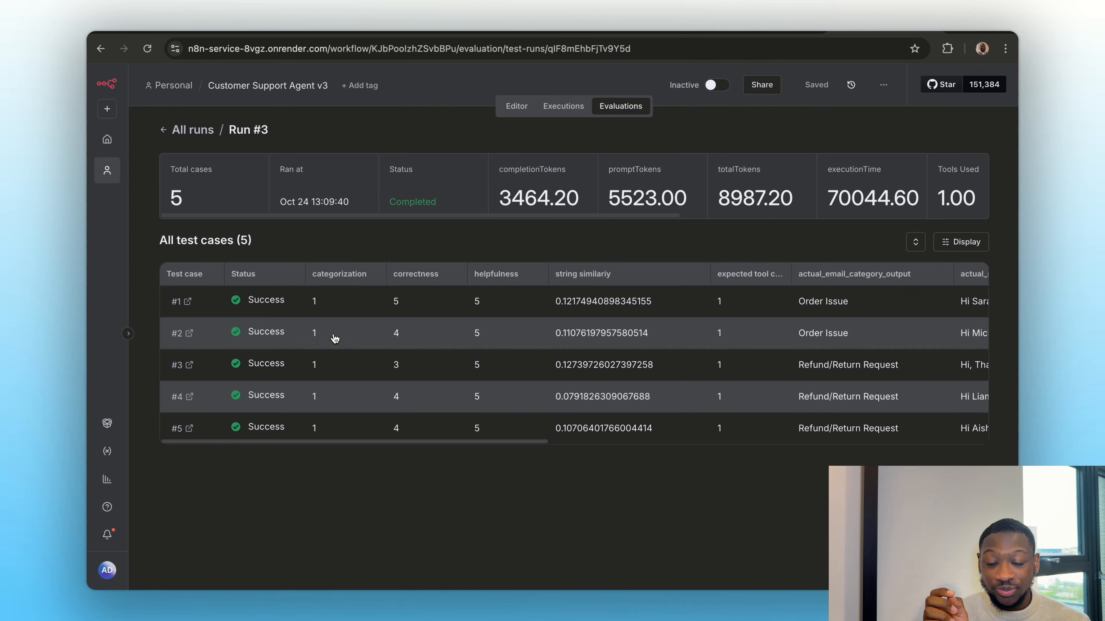
pyautogui.click(165, 130)
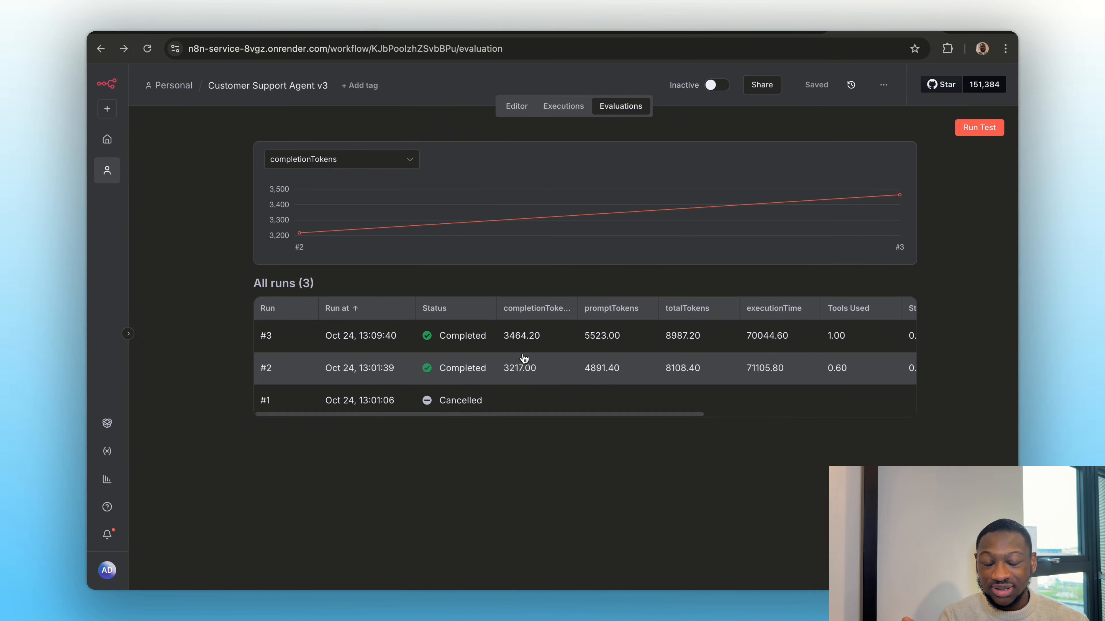
# Step: Review the system message in the v3 workflow's AI Agent node and return to the canvas
pyautogui.click(518, 107)
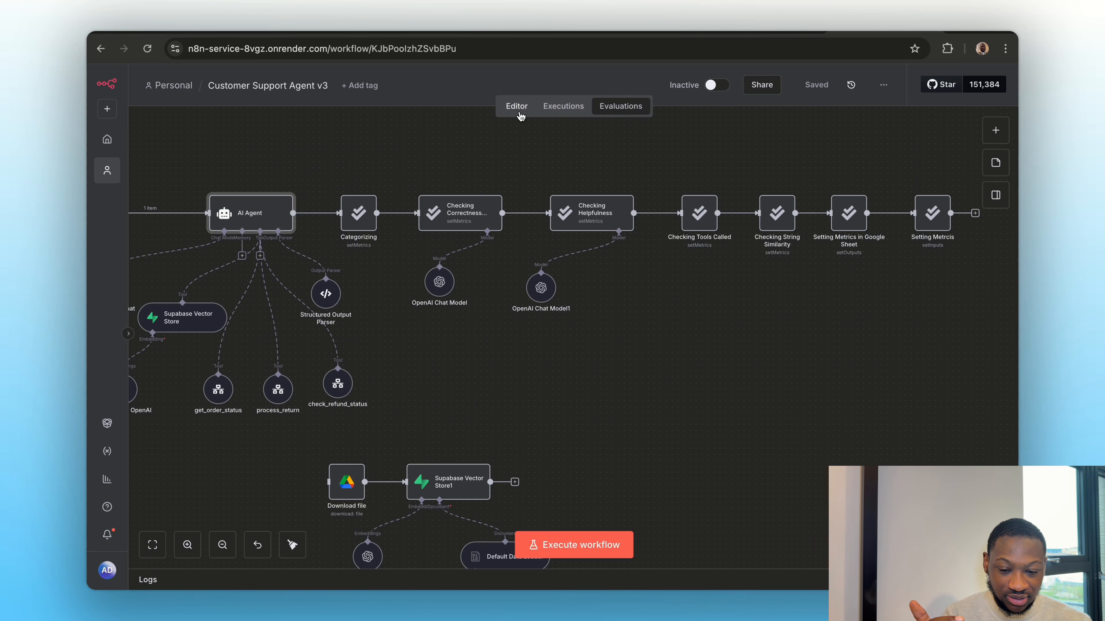
pyautogui.doubleClick(266, 208)
pyautogui.scroll(-4, 486, 402)
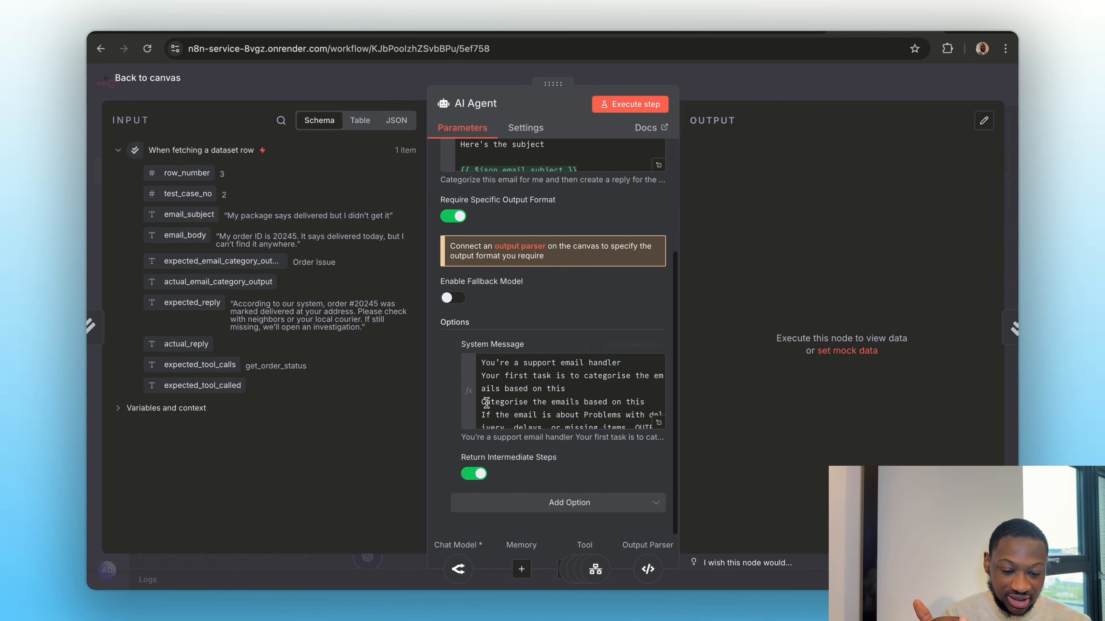
pyautogui.click(712, 95)
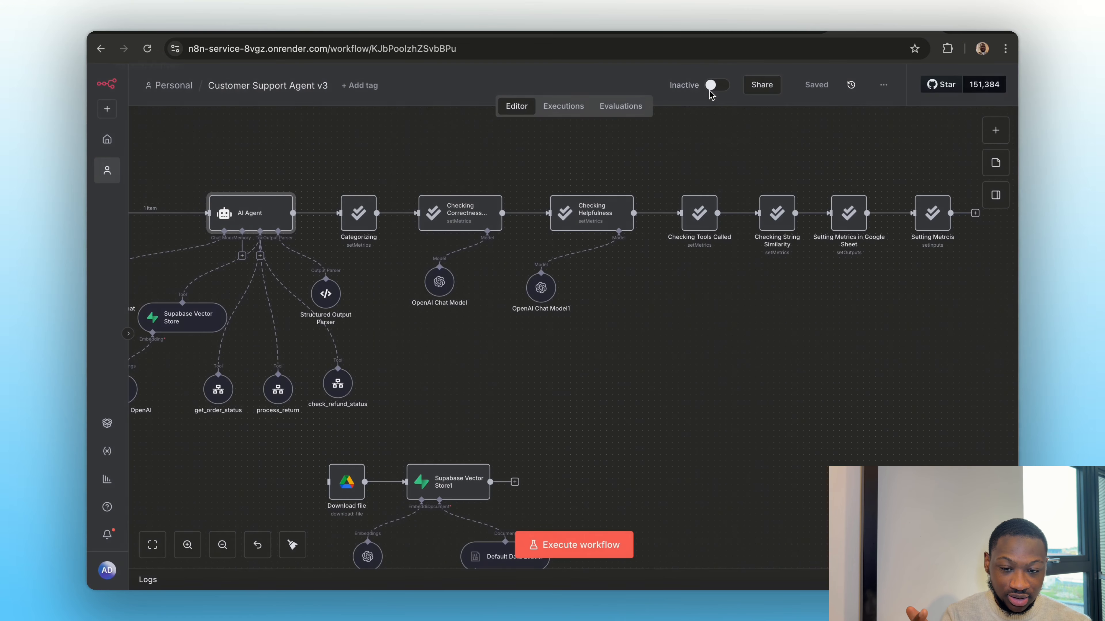
# Step: In the Google Sheets Run Tracker, log run 5 with change "imporved the prompt" and result "same as 4 but tools used improved to 1.0"
pyautogui.click(413, 32)
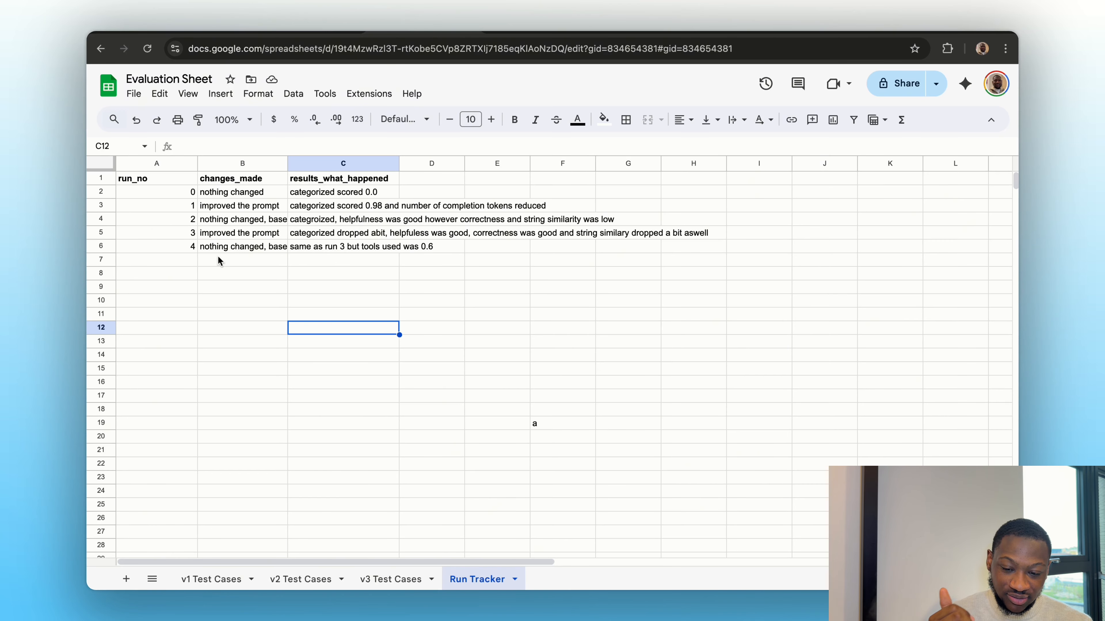
pyautogui.click(174, 259)
pyautogui.write('5')
pyautogui.click(306, 412)
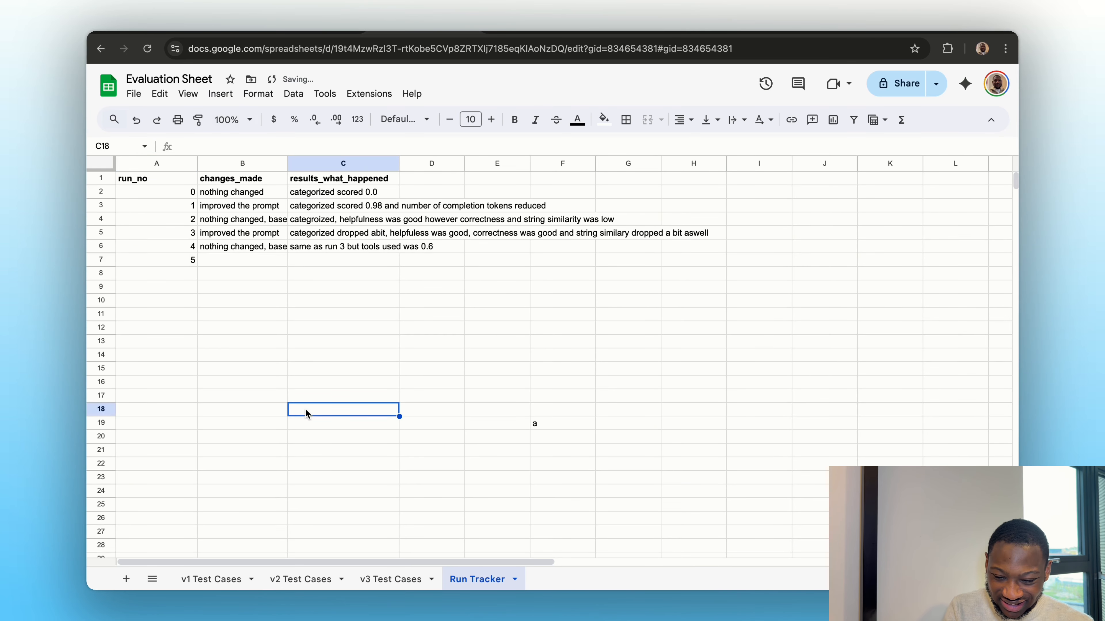
pyautogui.doubleClick(219, 260)
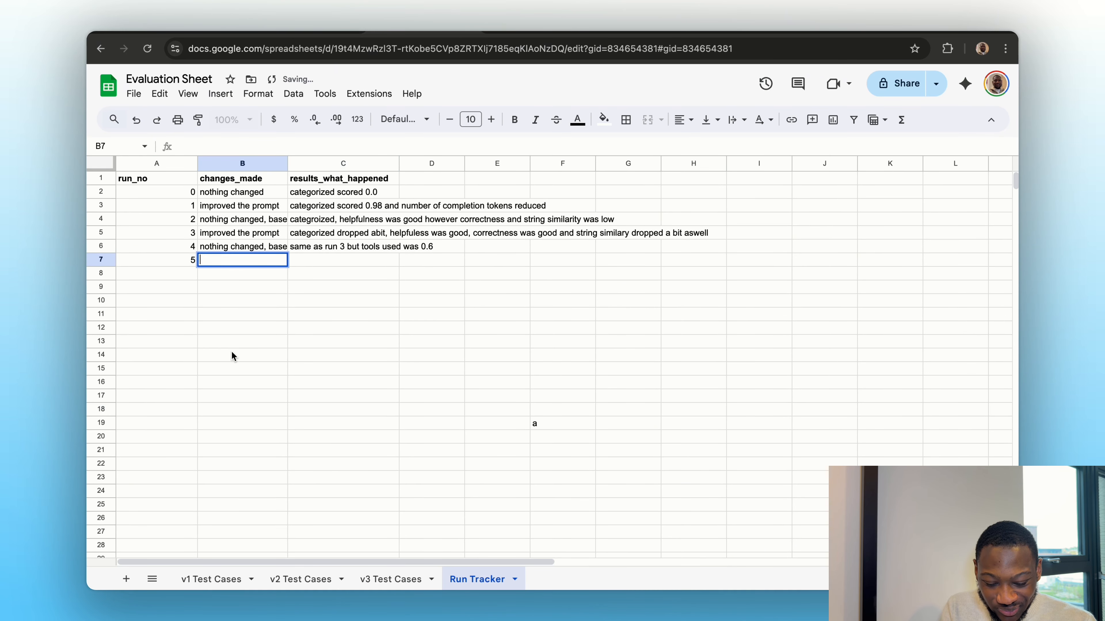
pyautogui.write('imporved ')
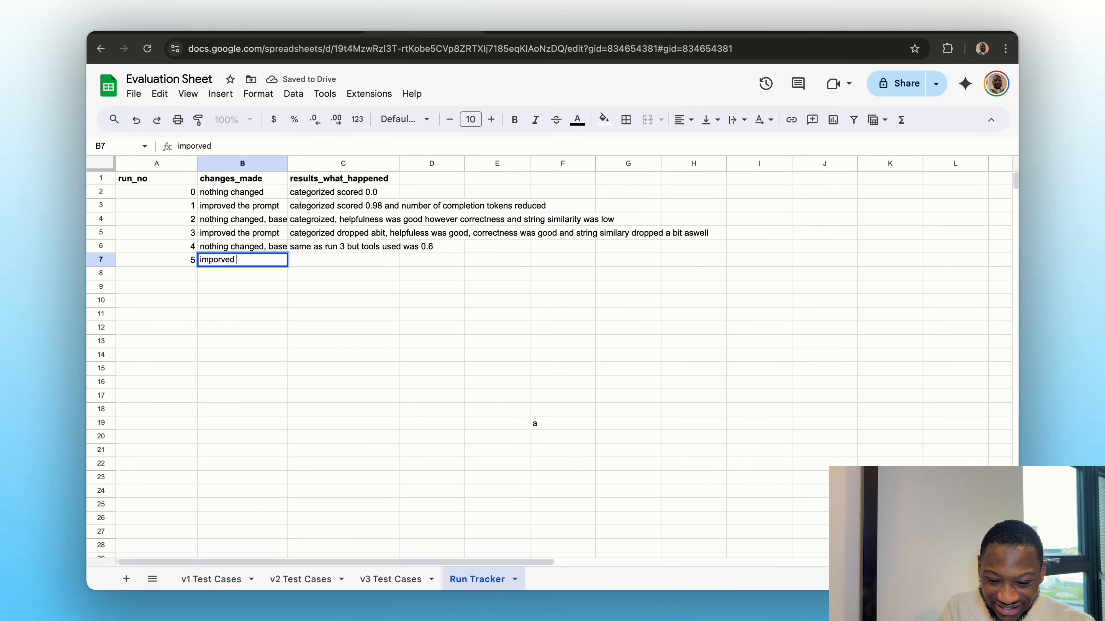
pyautogui.write('the prompt')
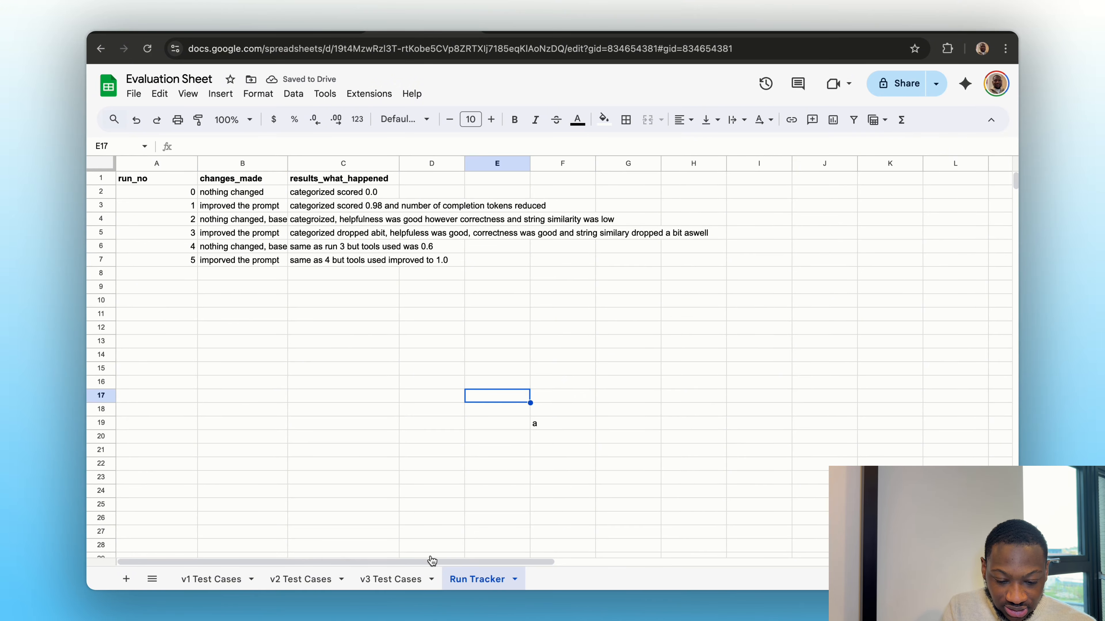
# Step: Look over the reply and tool call columns in the v3 Test Cases sheet, and return to the v3 workflow canvas in n8n
pyautogui.click(415, 577)
pyautogui.hscroll(1, 617, 437)
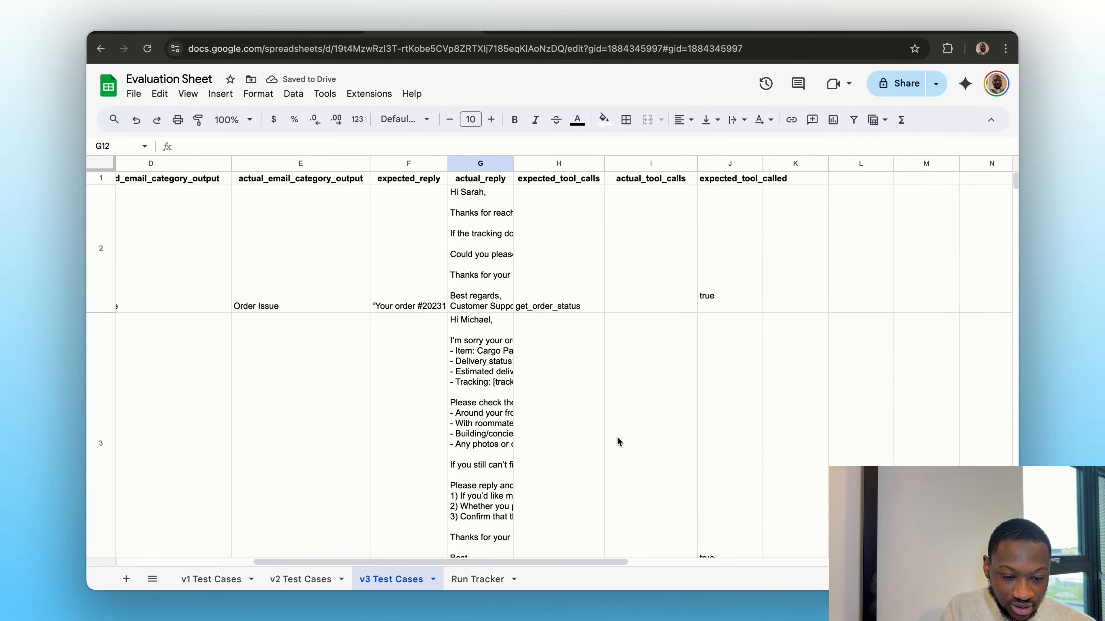
pyautogui.hscroll(2, 617, 438)
pyautogui.scroll(-10, 653, 352)
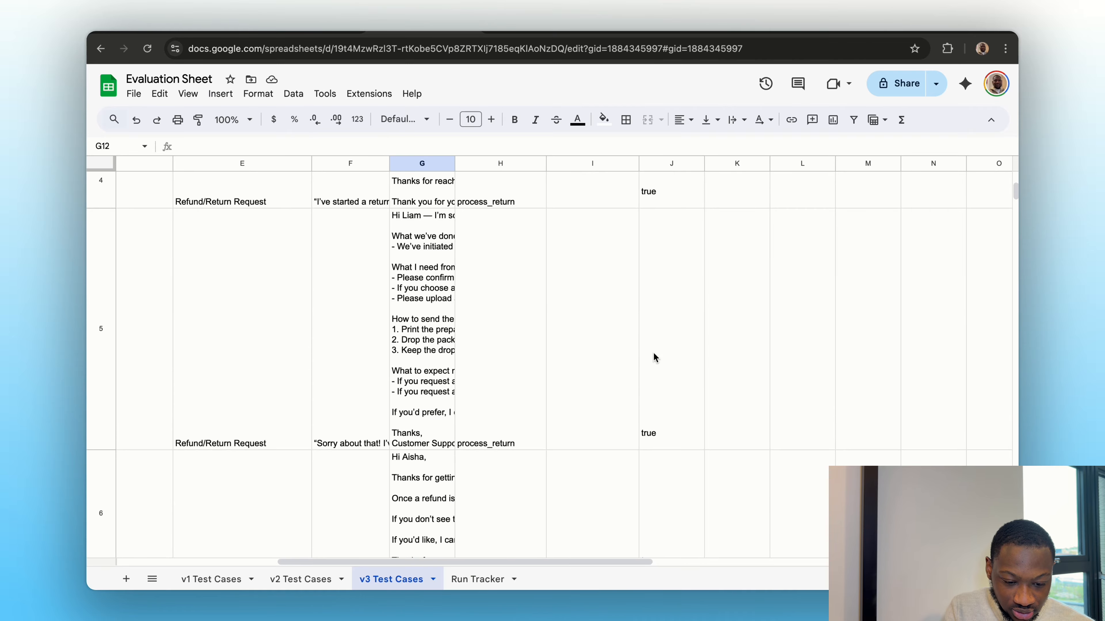
pyautogui.scroll(-7, 653, 353)
pyautogui.scroll(3, 653, 352)
pyautogui.hotkey('ctrl', 'Left')
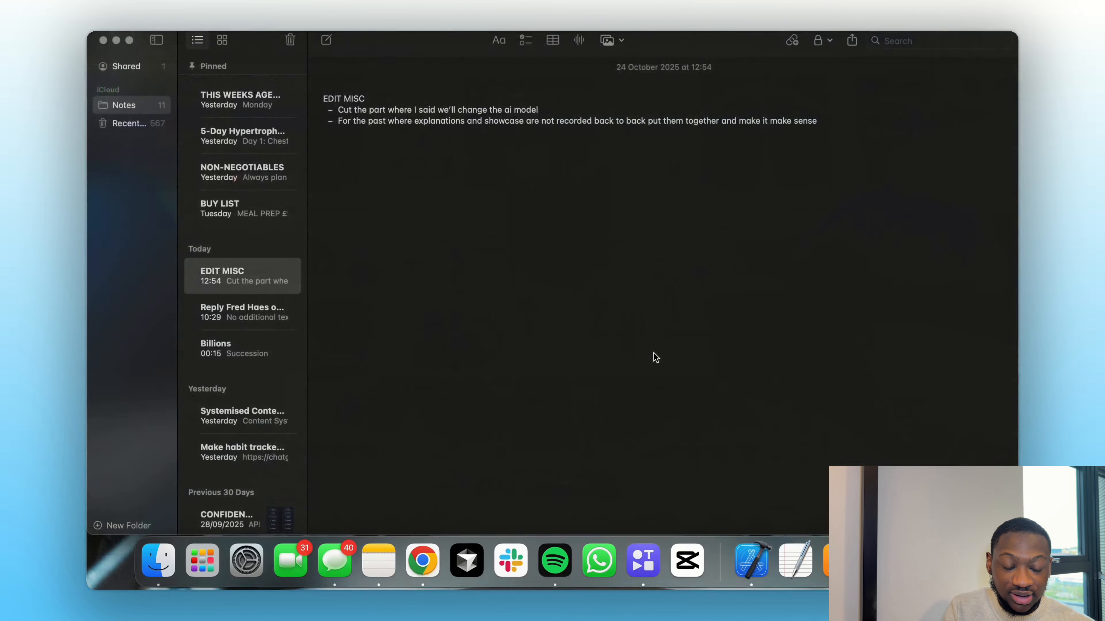
pyautogui.hotkey('ctrl', 'Right')
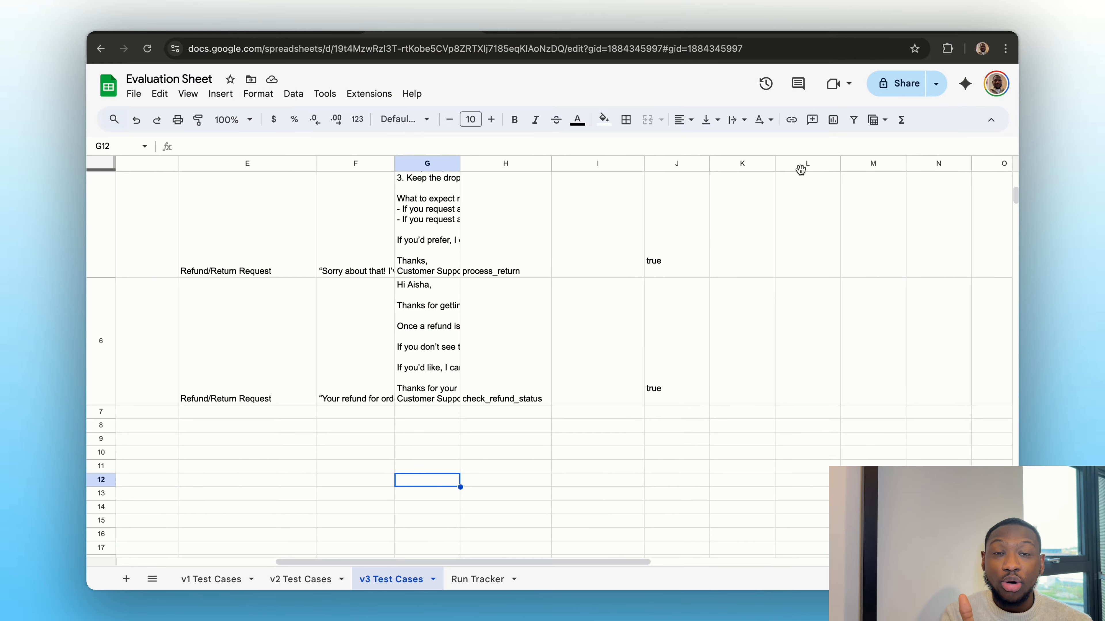
pyautogui.click(870, 33)
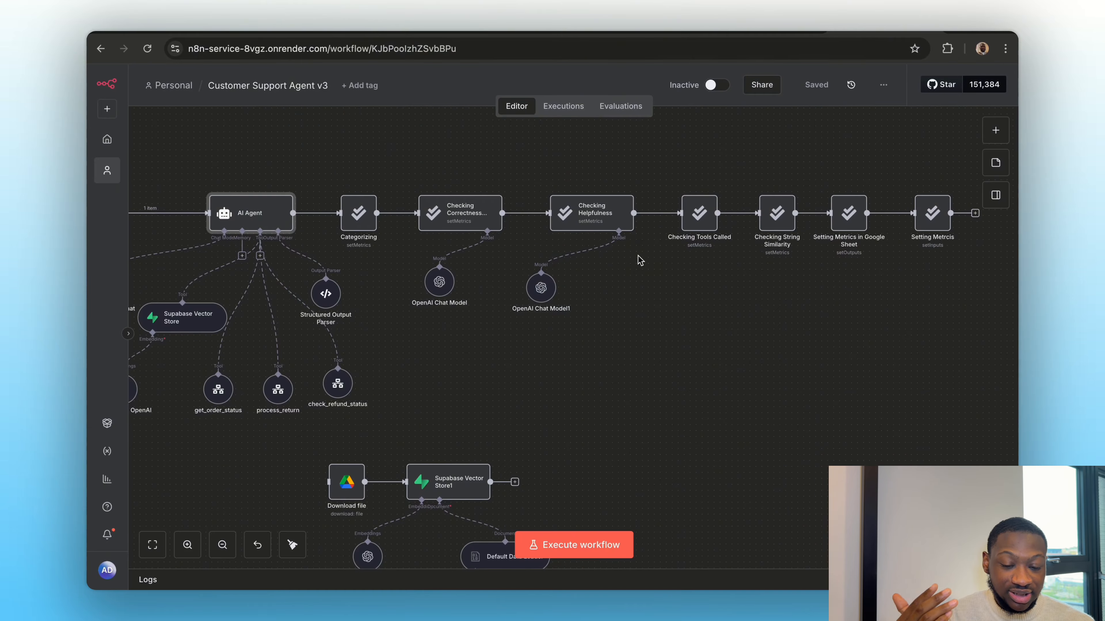
pyautogui.hscroll(-2, 639, 261)
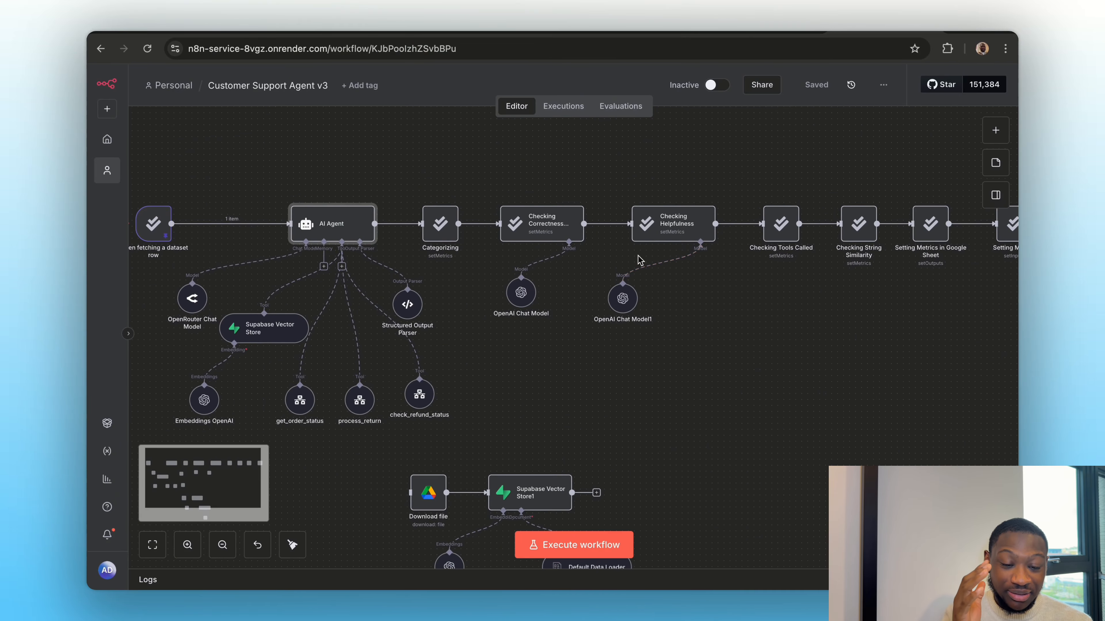